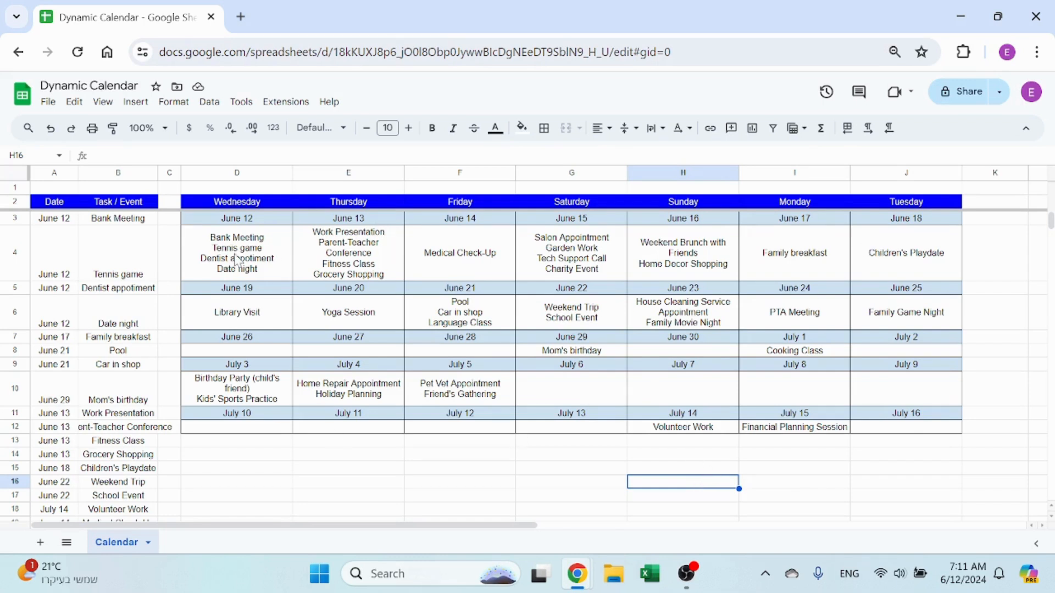
{"action": "left_click", "coordinate": [327, 258]}
{"action": "left_click", "coordinate": [469, 263]}
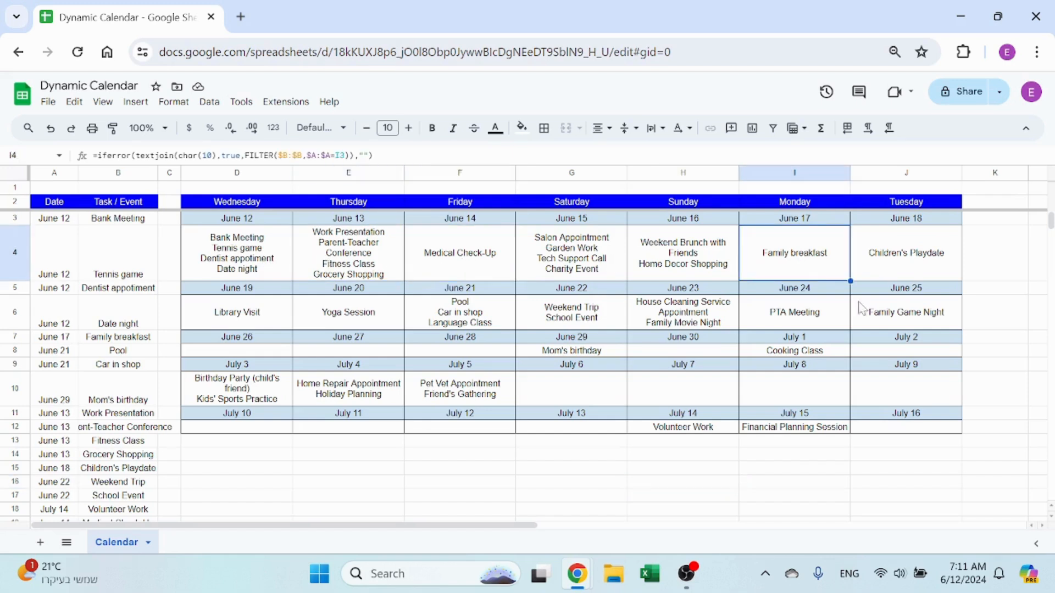
{"action": "left_click", "coordinate": [734, 327]}
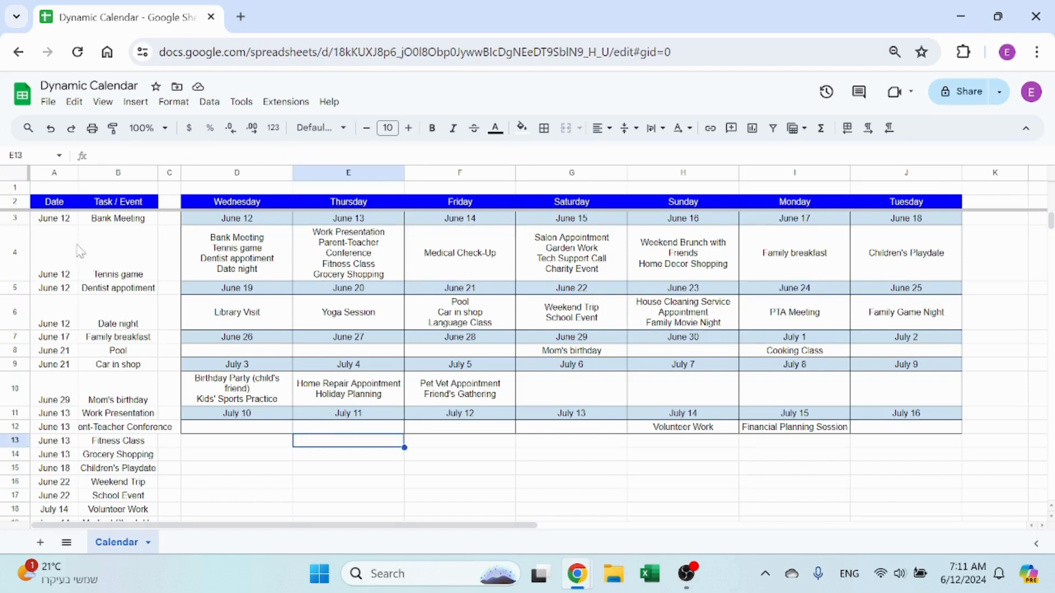
{"action": "left_click_drag", "start_coordinate": [53, 172], "coordinate": [127, 171]}
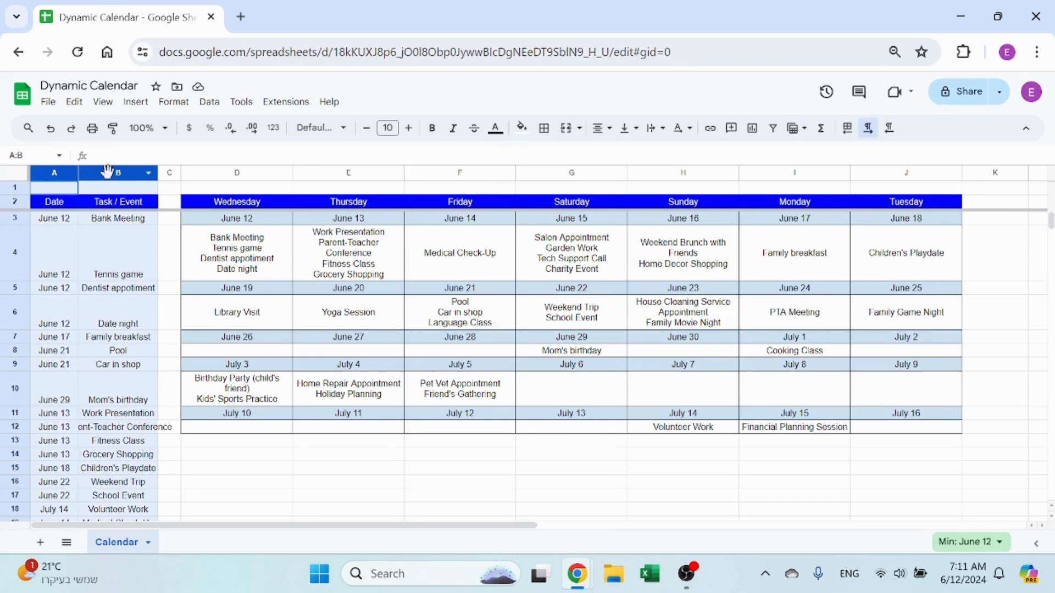
{"action": "left_click", "coordinate": [270, 471]}
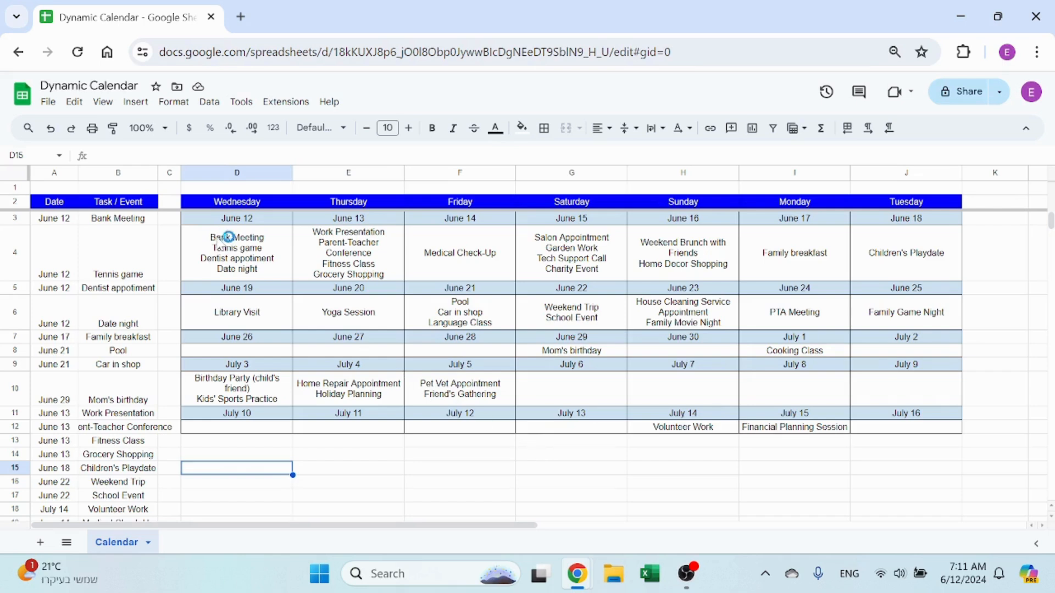
- Set the calendar's first date in cell D3 to 6/14/2024
{"action": "left_click", "coordinate": [256, 219]}
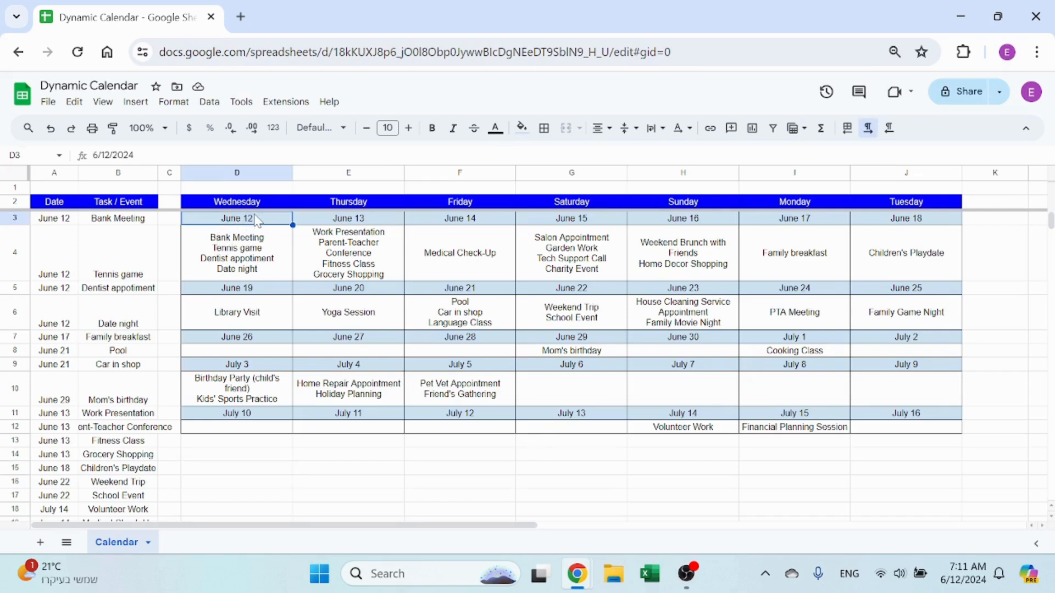
{"action": "type", "text": "6"}
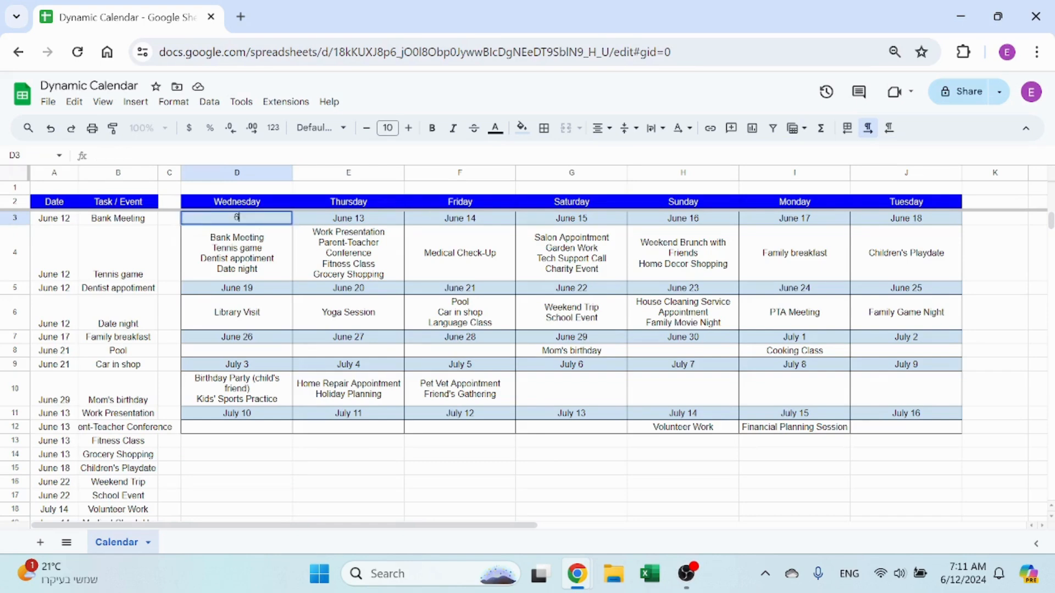
{"action": "type", "text": "/14/2024"}
{"action": "key", "text": "Return"}
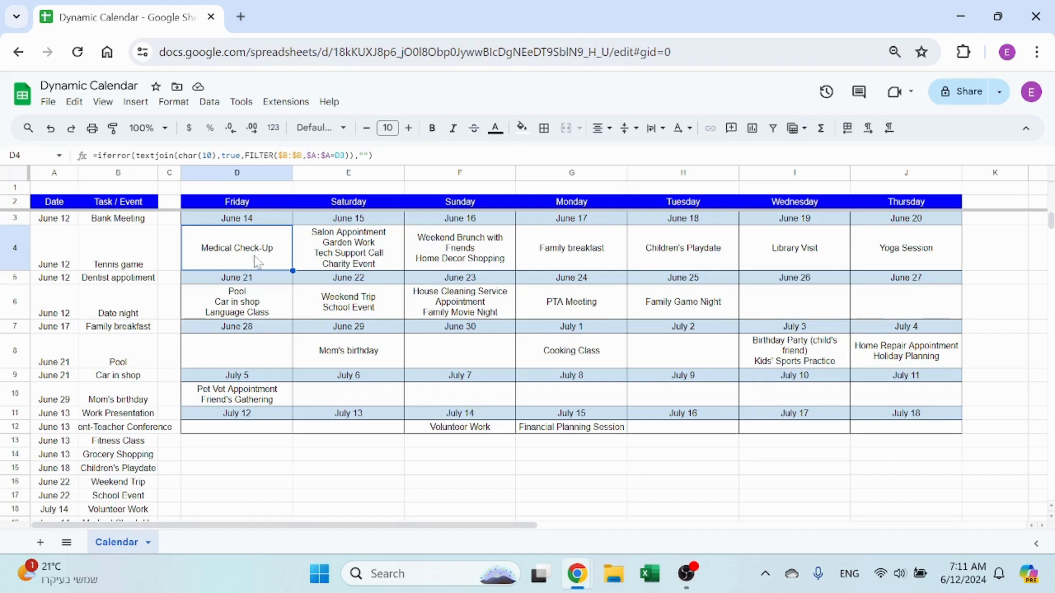
{"action": "left_click", "coordinate": [358, 450]}
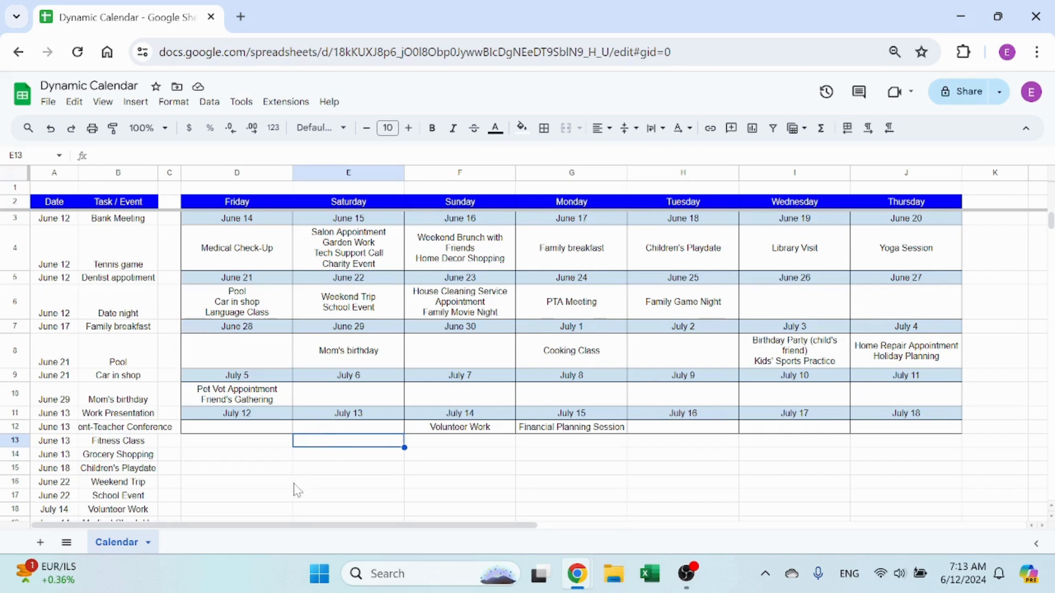
- Add a new sheet and enter the header Date in cell A1
{"action": "left_click", "coordinate": [40, 542]}
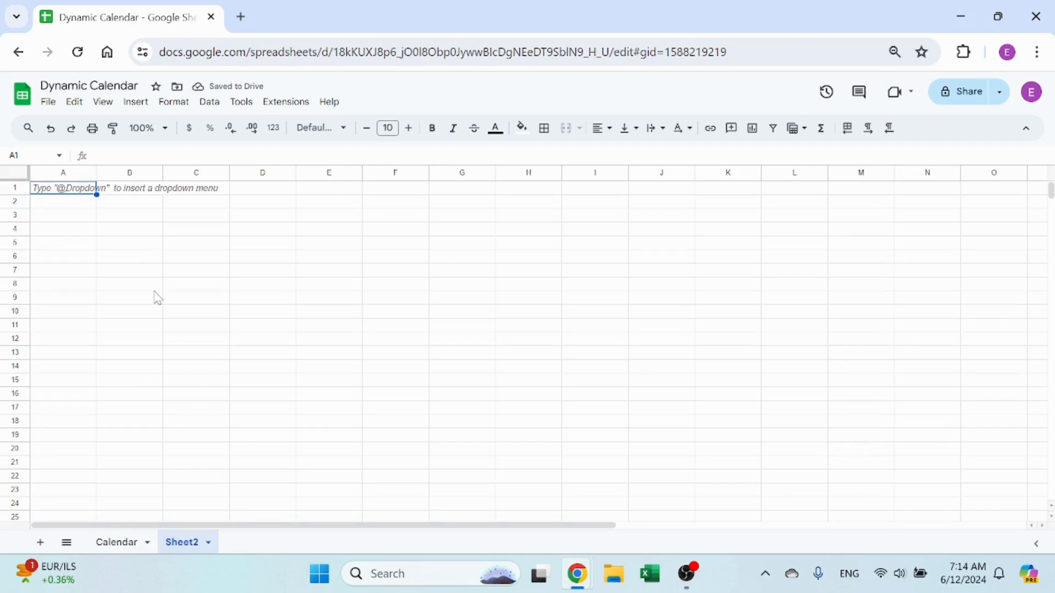
{"action": "type", "text": "c"}
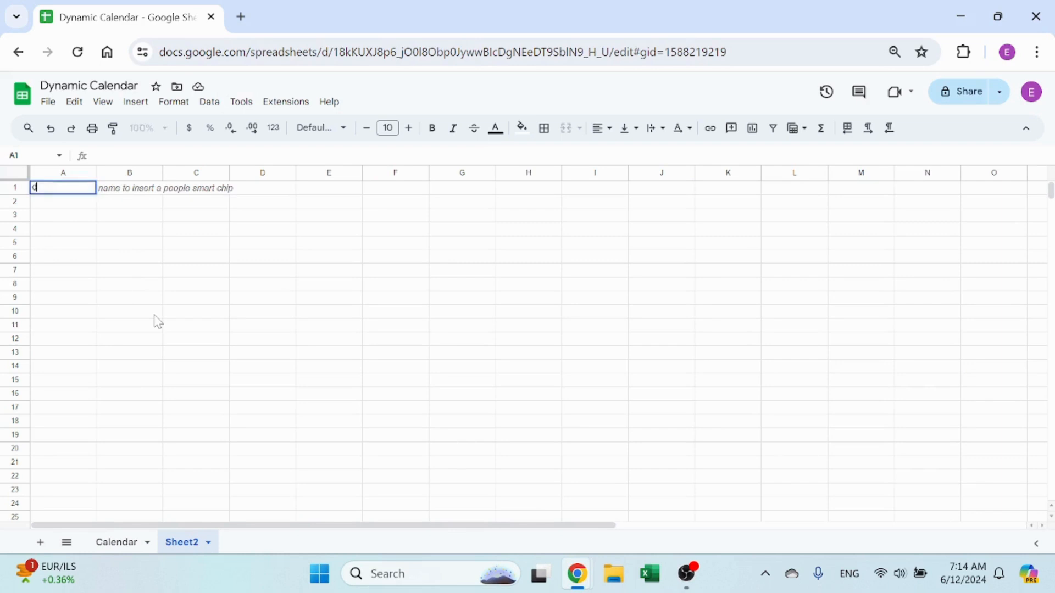
{"action": "key", "text": "BackSpace"}
{"action": "key", "text": "BackSpace"}
{"action": "type", "text": "d"}
{"action": "key", "text": "BackSpace"}
{"action": "key", "text": "BackSpace"}
{"action": "type", "text": "Date"}
{"action": "key", "text": "Tab"}
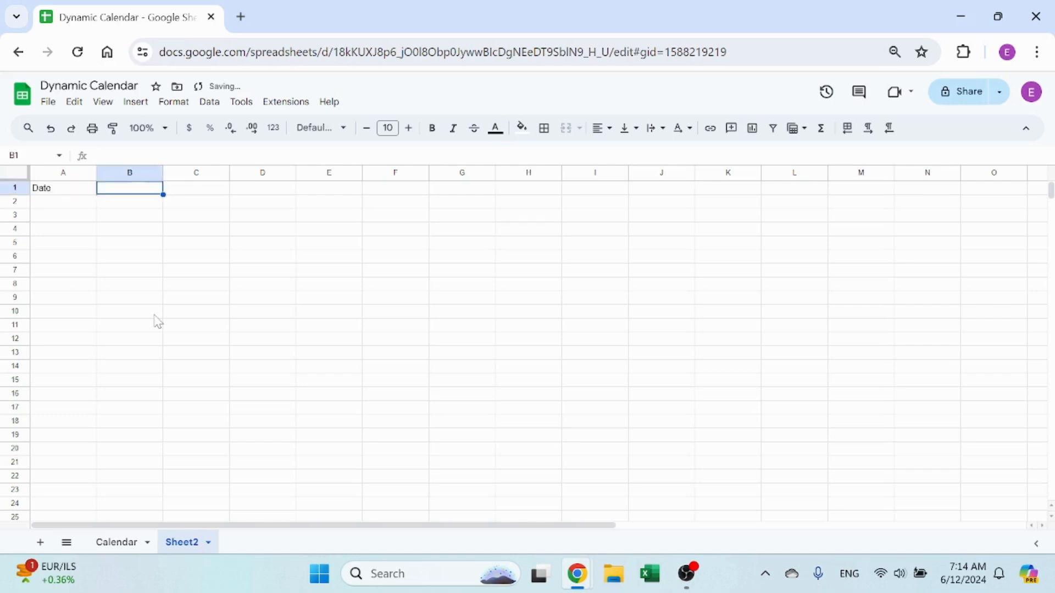
- Enter the header Task/Event in cell B1
{"action": "type", "text": "E"}
{"action": "type", "text": "ask/"}
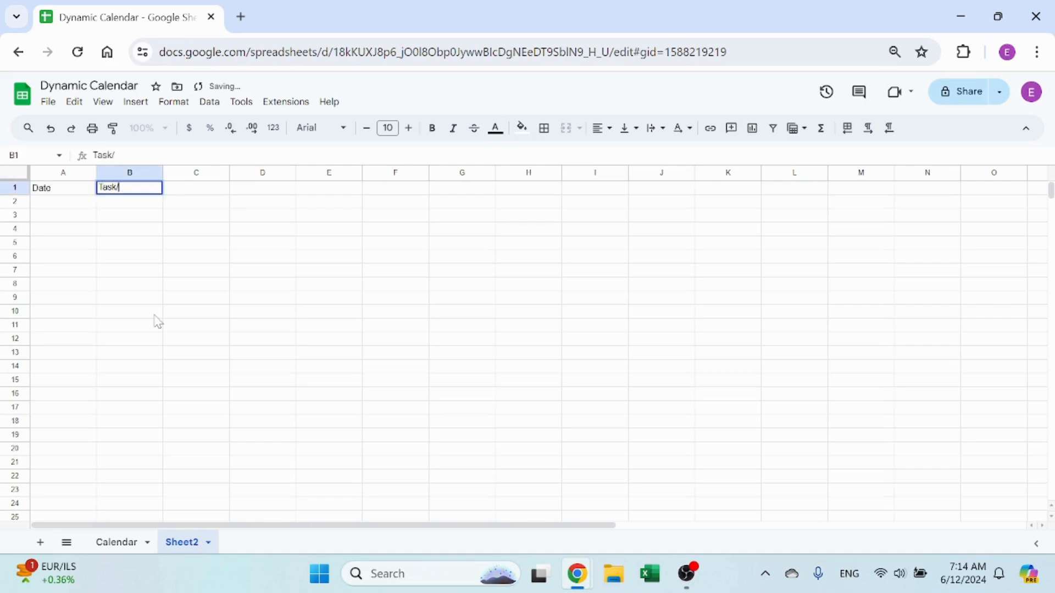
{"action": "type", "text": "Event"}
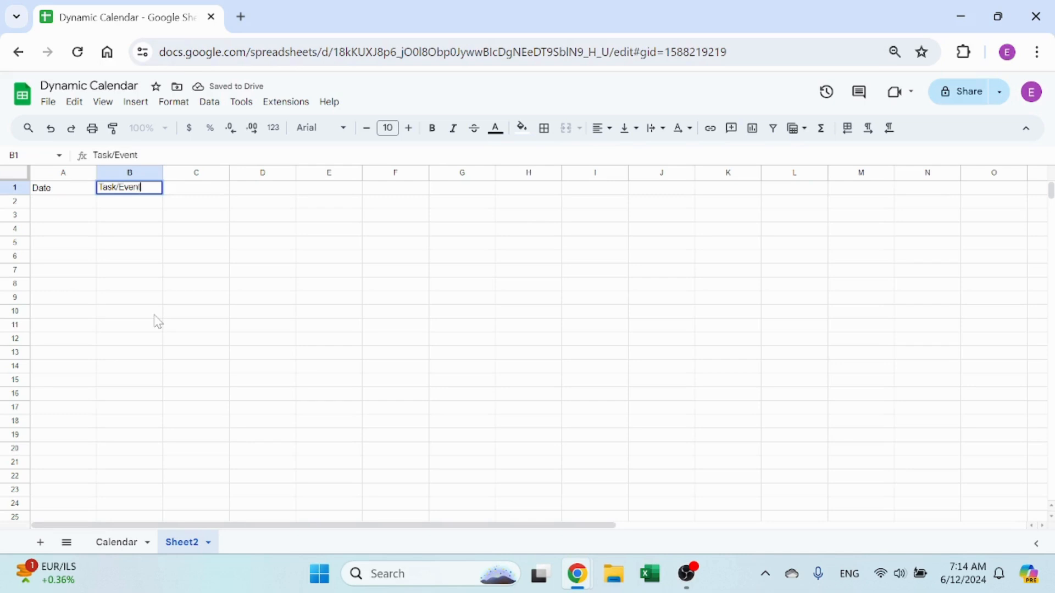
{"action": "key", "text": "Return"}
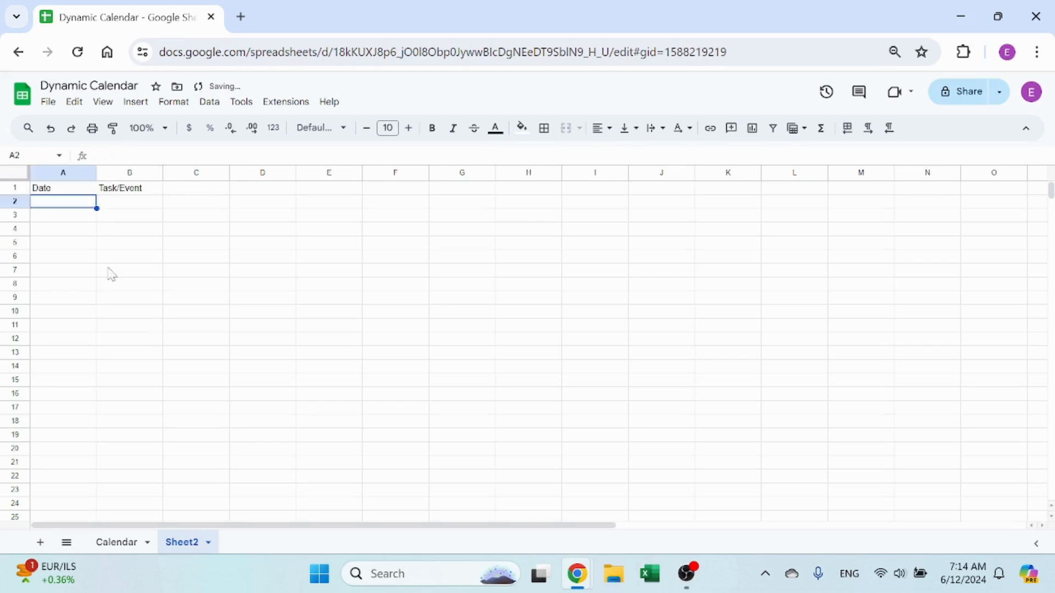
- Add a data validation rule to column A with the criterion "Is valid date", rejecting invalid input
{"action": "left_click", "coordinate": [74, 173]}
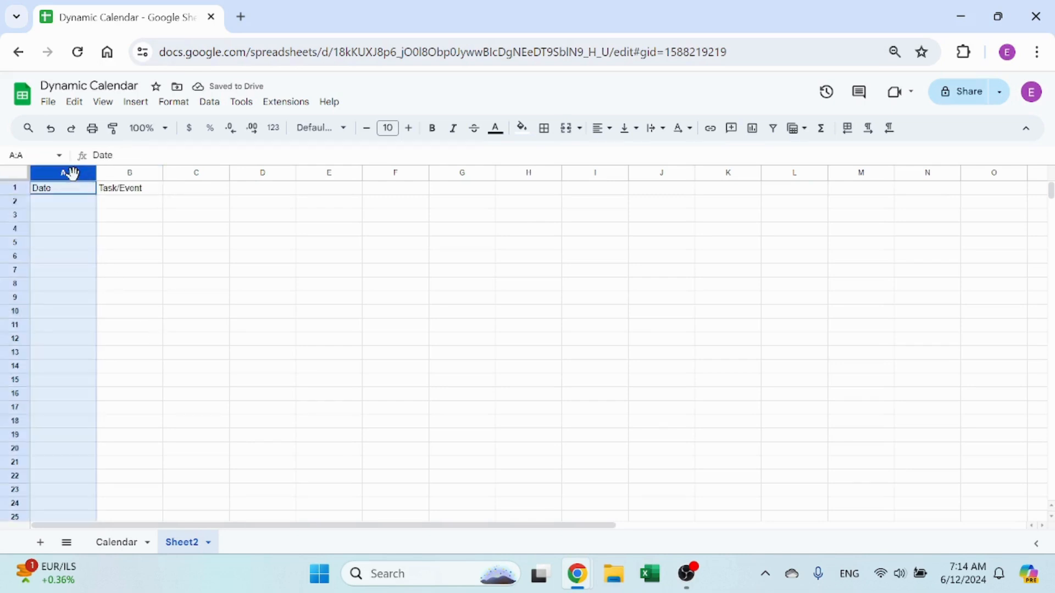
{"action": "left_click", "coordinate": [211, 104]}
{"action": "left_click", "coordinate": [263, 390]}
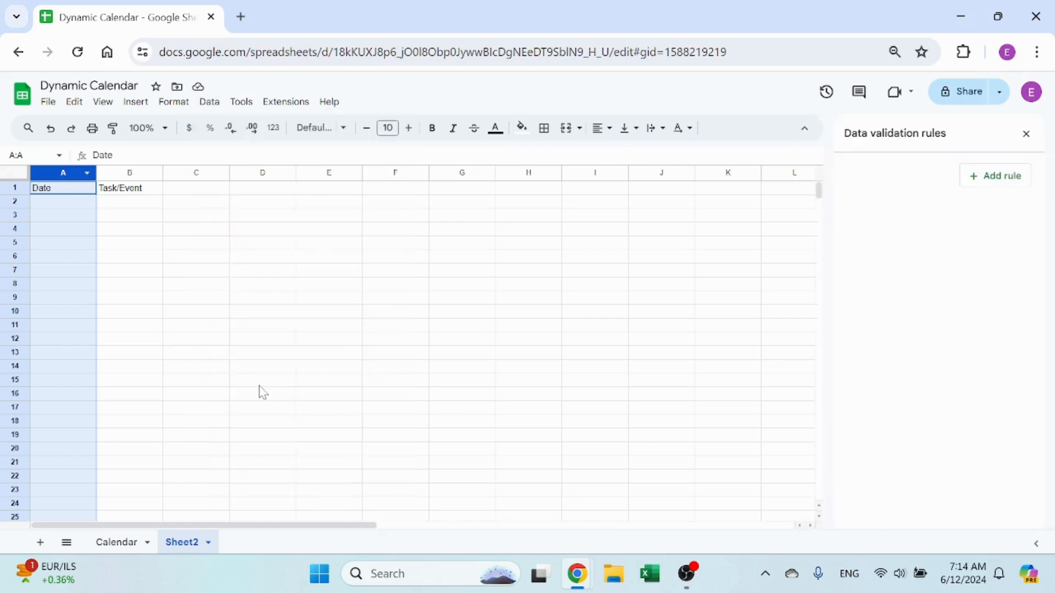
{"action": "left_click", "coordinate": [990, 181]}
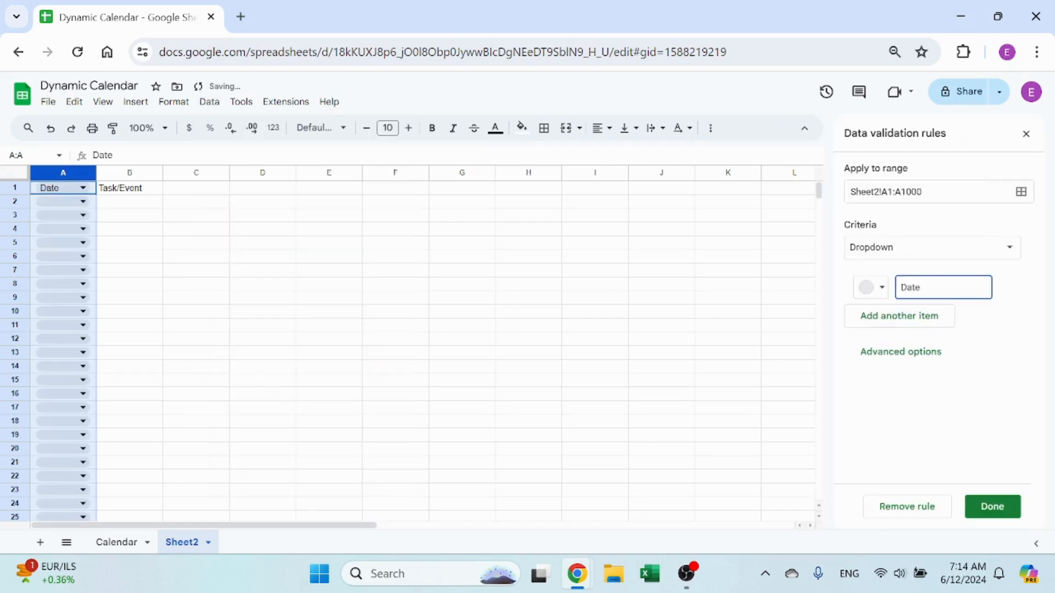
{"action": "left_click", "coordinate": [1011, 250]}
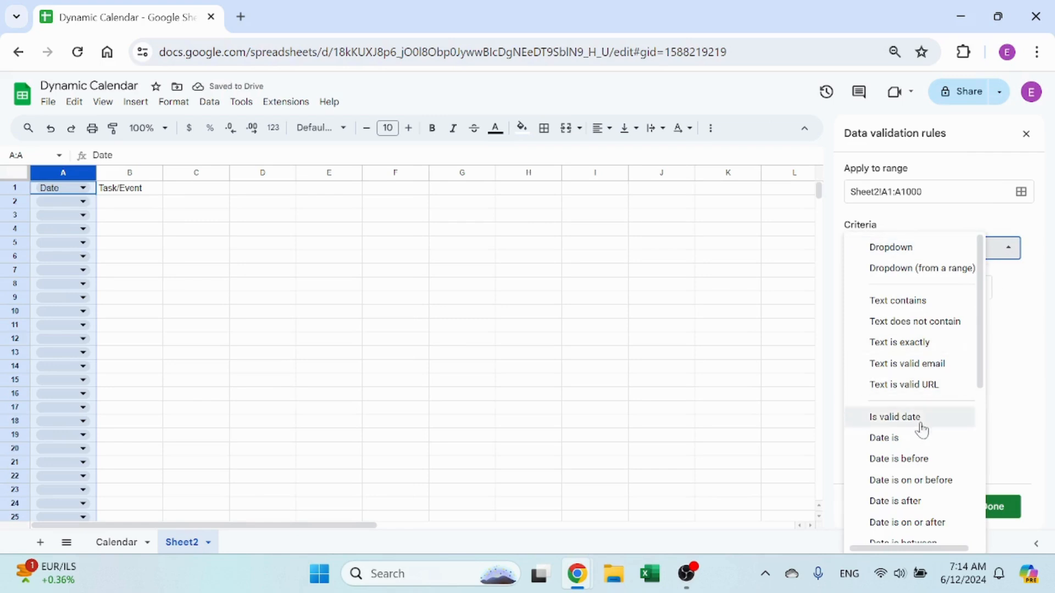
{"action": "left_click", "coordinate": [896, 417]}
{"action": "left_click", "coordinate": [915, 404]}
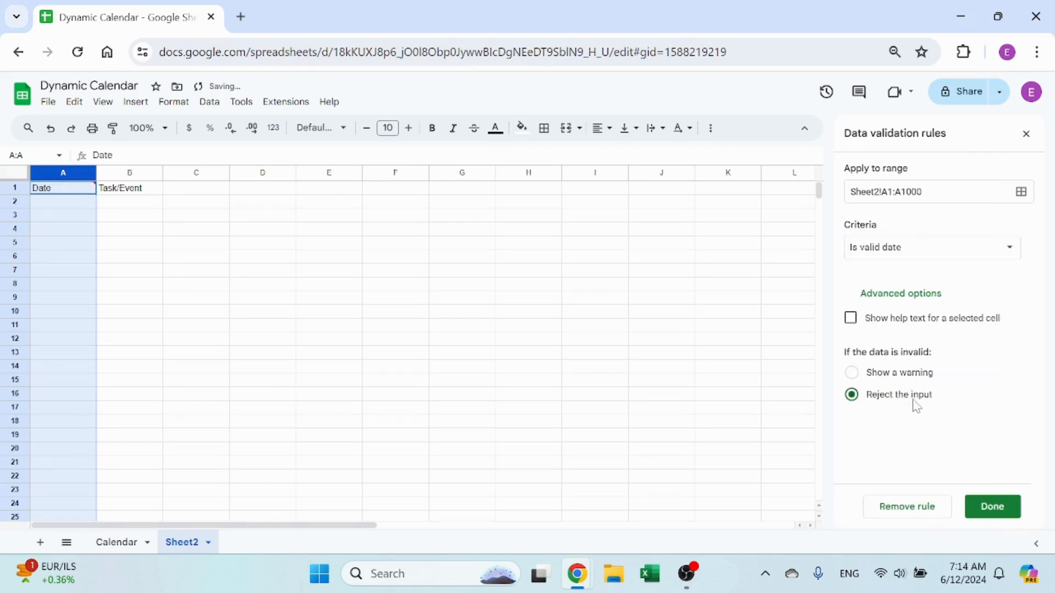
{"action": "left_click", "coordinate": [989, 506]}
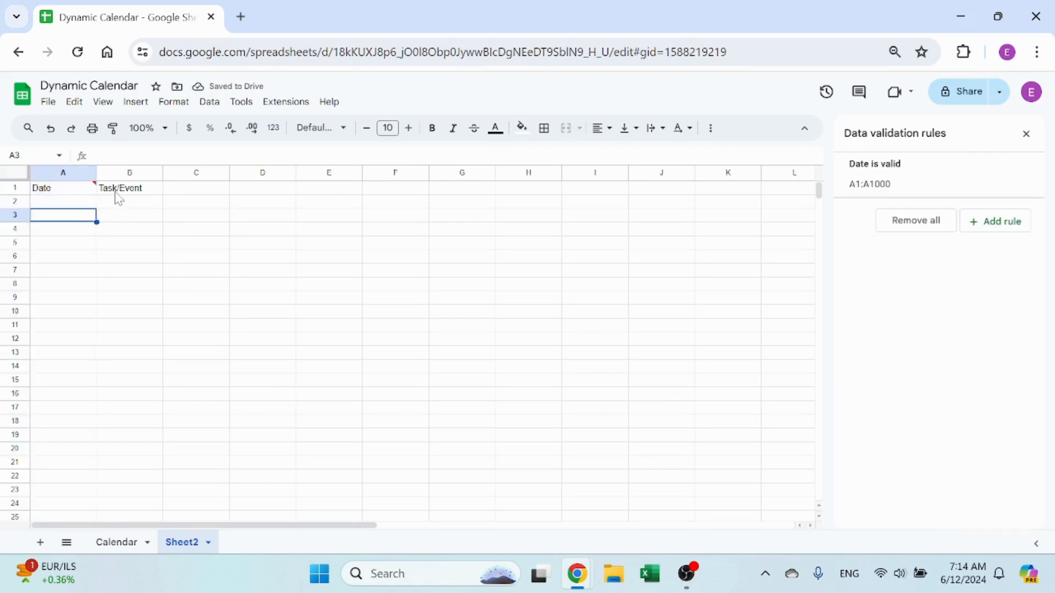
- Change the date validation rule's range to A2:A1000 so it excludes the header, and close the validation rules
{"action": "left_click", "coordinate": [90, 192]}
{"action": "left_click", "coordinate": [909, 176]}
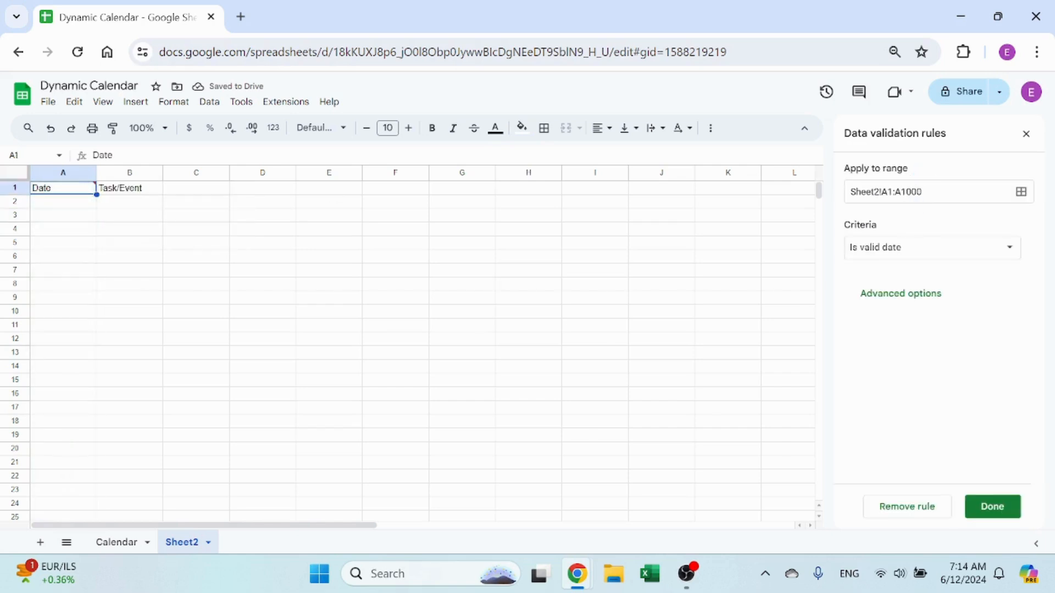
{"action": "left_click", "coordinate": [893, 192]}
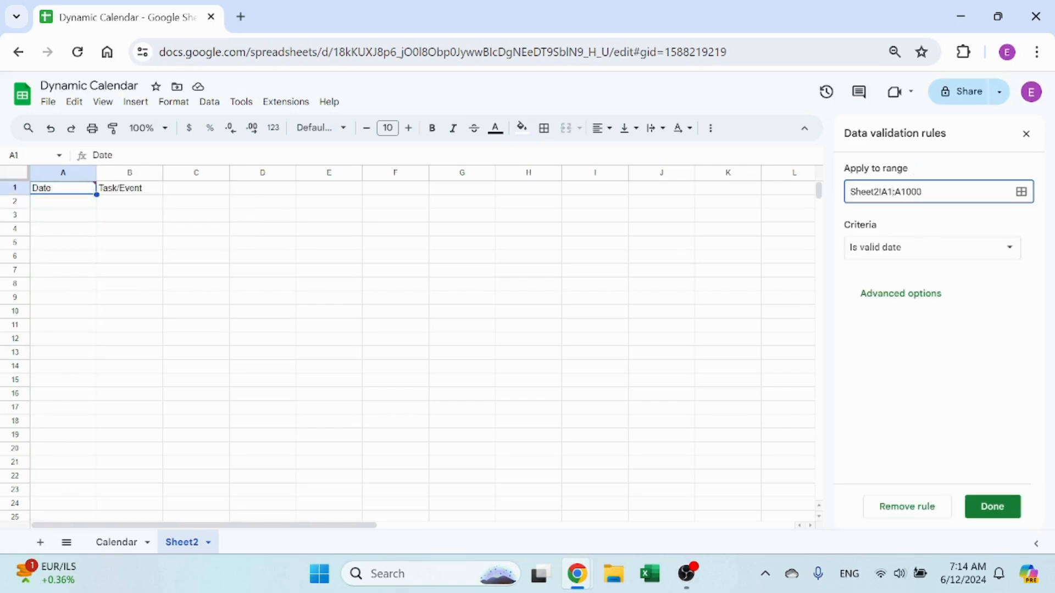
{"action": "left_click", "coordinate": [1004, 499]}
{"action": "left_click", "coordinate": [435, 228]}
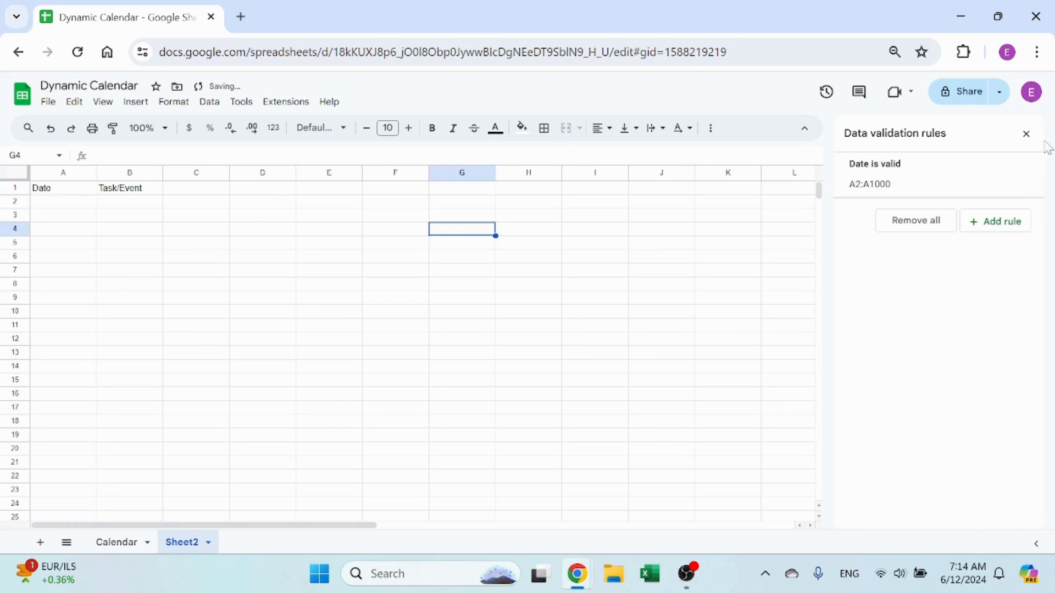
{"action": "left_click", "coordinate": [1026, 134]}
- Pick the dates 6/12/2024 for cell A2 and 6/13/2024 for cell A3 from the date picker
{"action": "left_click", "coordinate": [86, 205]}
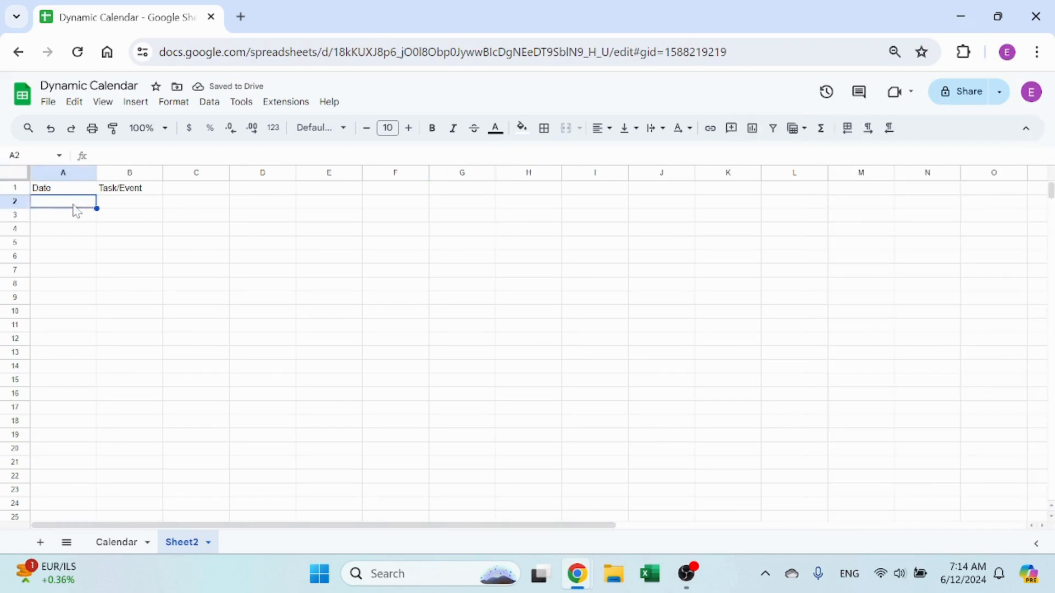
{"action": "double_click", "coordinate": [73, 204]}
{"action": "left_click", "coordinate": [63, 281]}
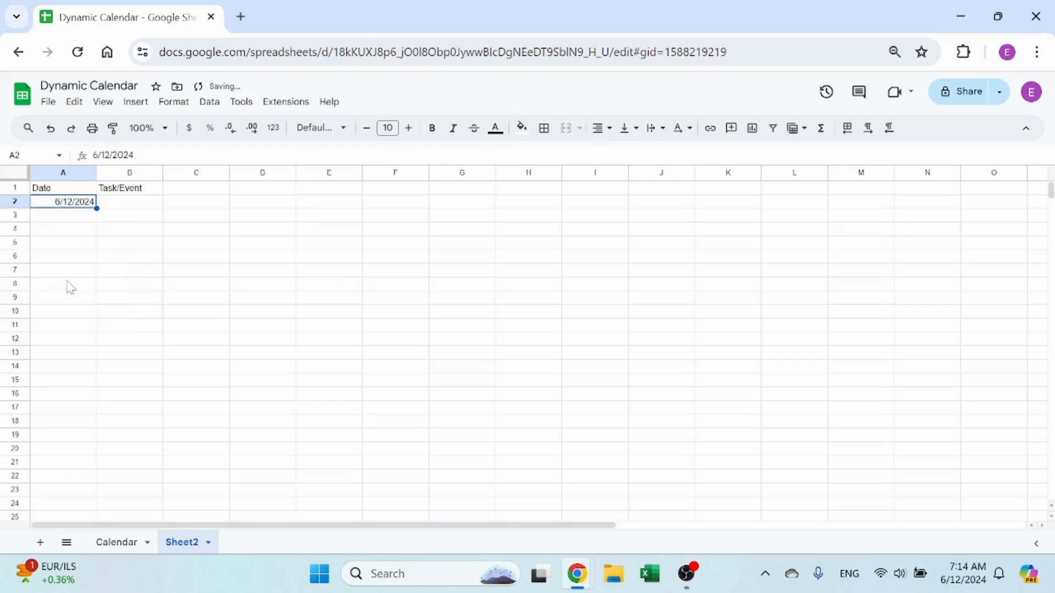
{"action": "double_click", "coordinate": [78, 220]}
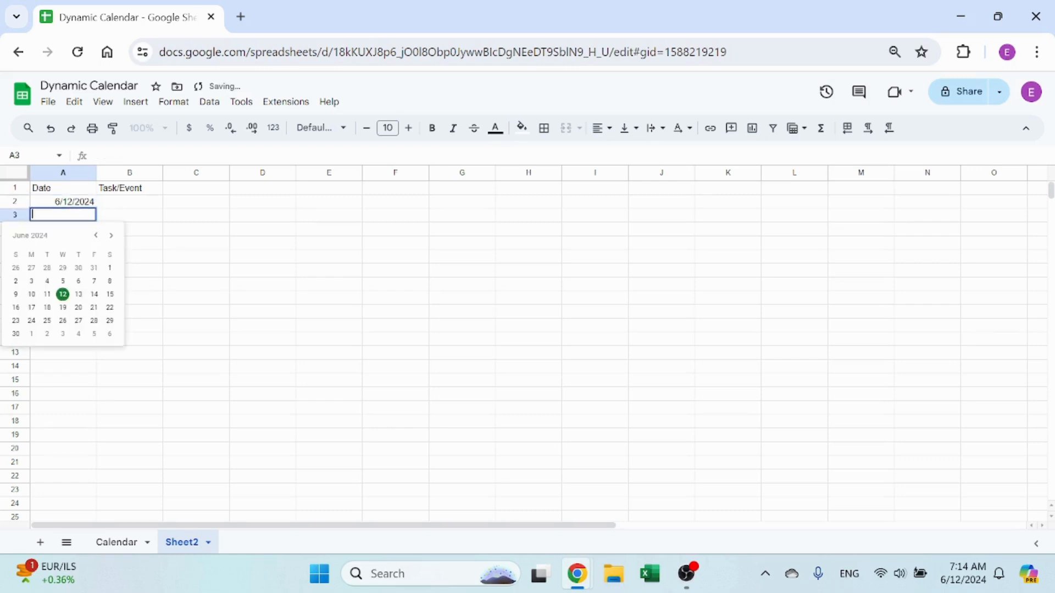
{"action": "left_click", "coordinate": [80, 293]}
- Enter the placeholder tasks 1 in cell B2 and 2 in cell B3
{"action": "left_click", "coordinate": [131, 204]}
{"action": "type", "text": "1"}
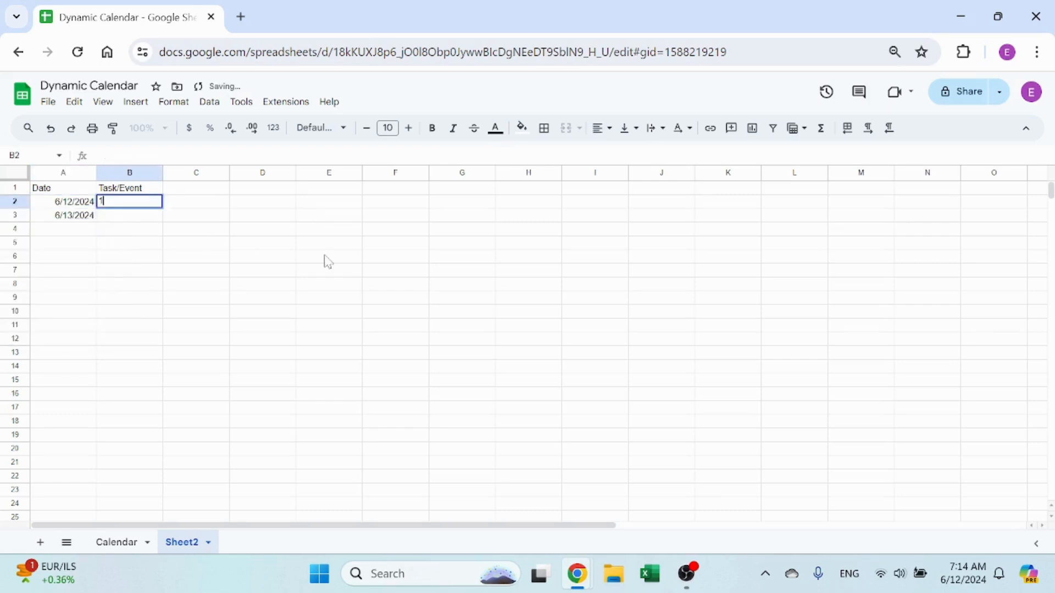
{"action": "key", "text": "Return"}
{"action": "type", "text": "2"}
{"action": "key", "text": "Up"}
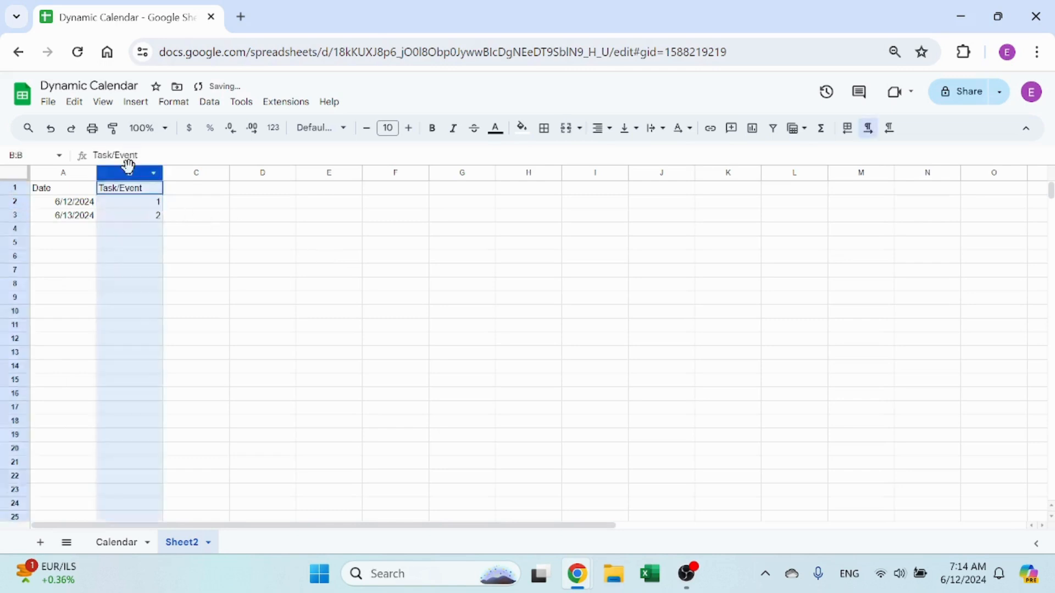
- Centre the contents of columns A and B horizontally
{"action": "left_click", "coordinate": [136, 174]}
{"action": "left_click", "coordinate": [592, 130]}
{"action": "left_click", "coordinate": [624, 156]}
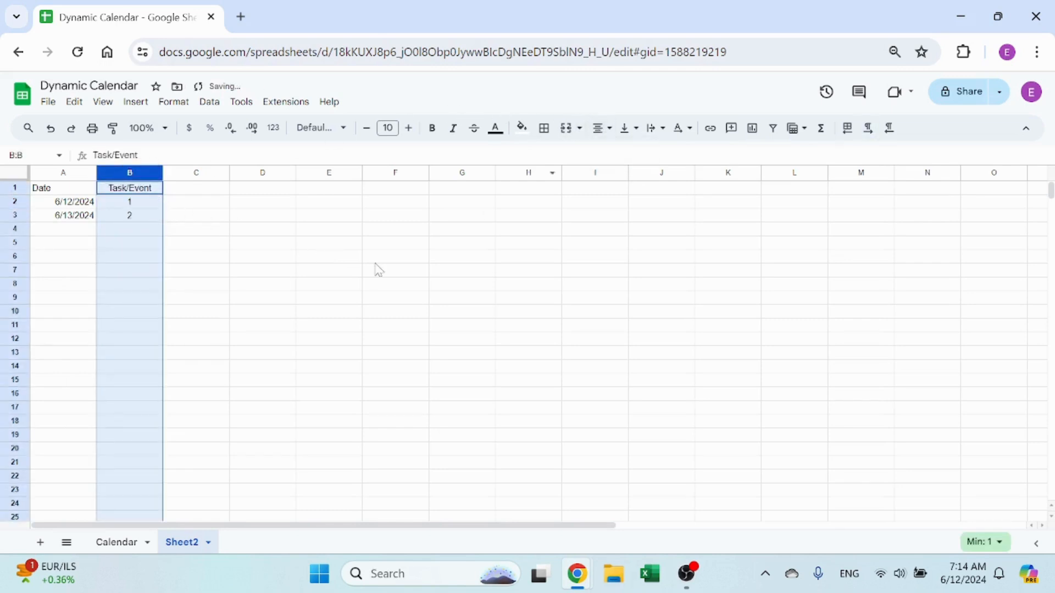
{"action": "left_click", "coordinate": [196, 297]}
{"action": "left_click_drag", "start_coordinate": [71, 173], "coordinate": [118, 173]}
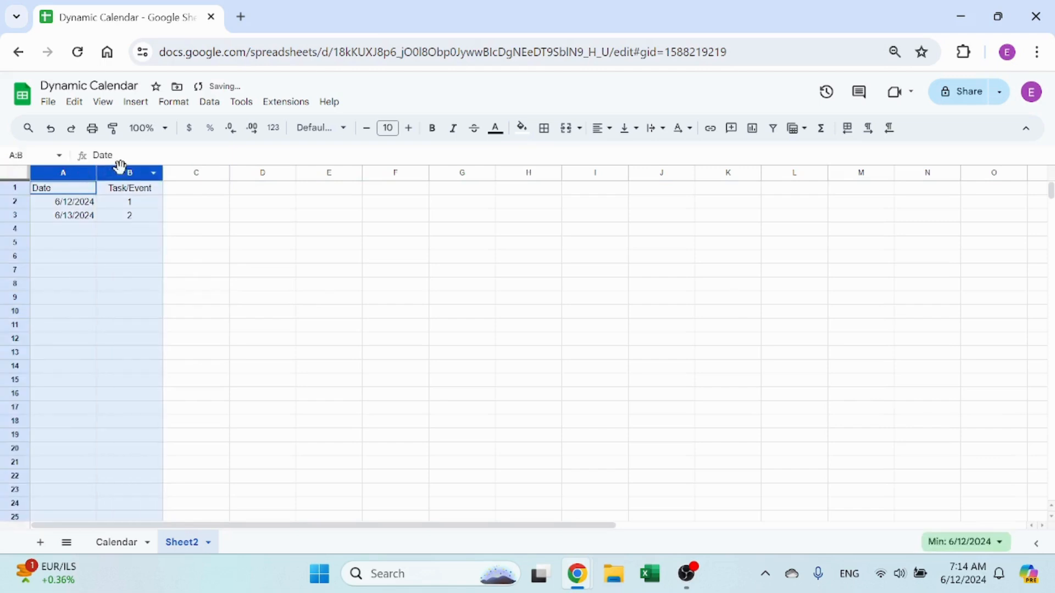
{"action": "left_click", "coordinate": [604, 133]}
{"action": "left_click", "coordinate": [623, 153]}
{"action": "left_click", "coordinate": [445, 270]}
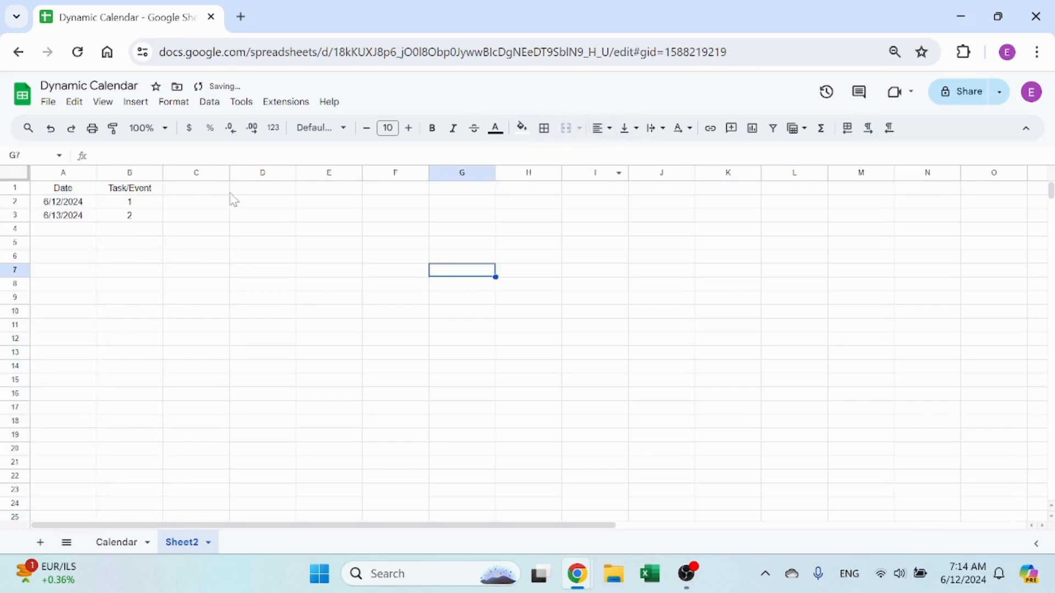
- Narrow column C to a thin spacer between the task list and the calendar area
{"action": "left_click", "coordinate": [262, 189]}
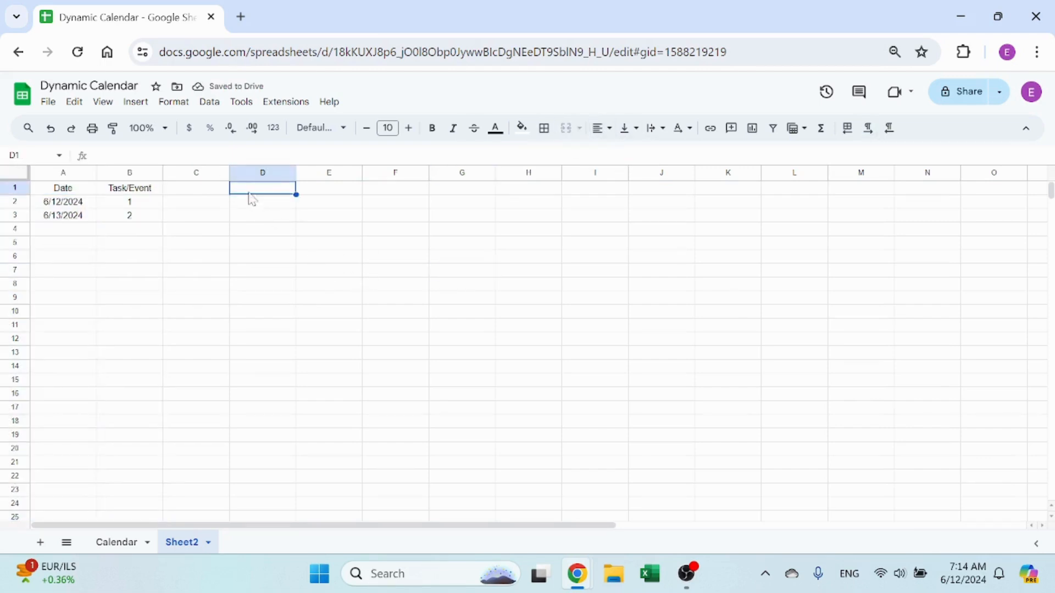
{"action": "left_click", "coordinate": [259, 202]}
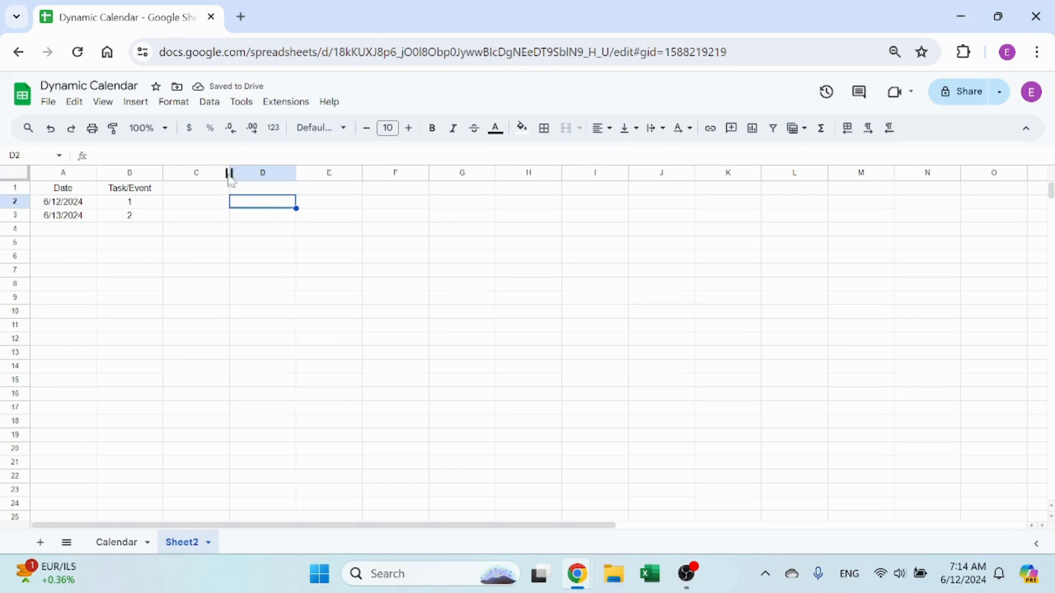
{"action": "left_click_drag", "start_coordinate": [228, 172], "coordinate": [187, 172]}
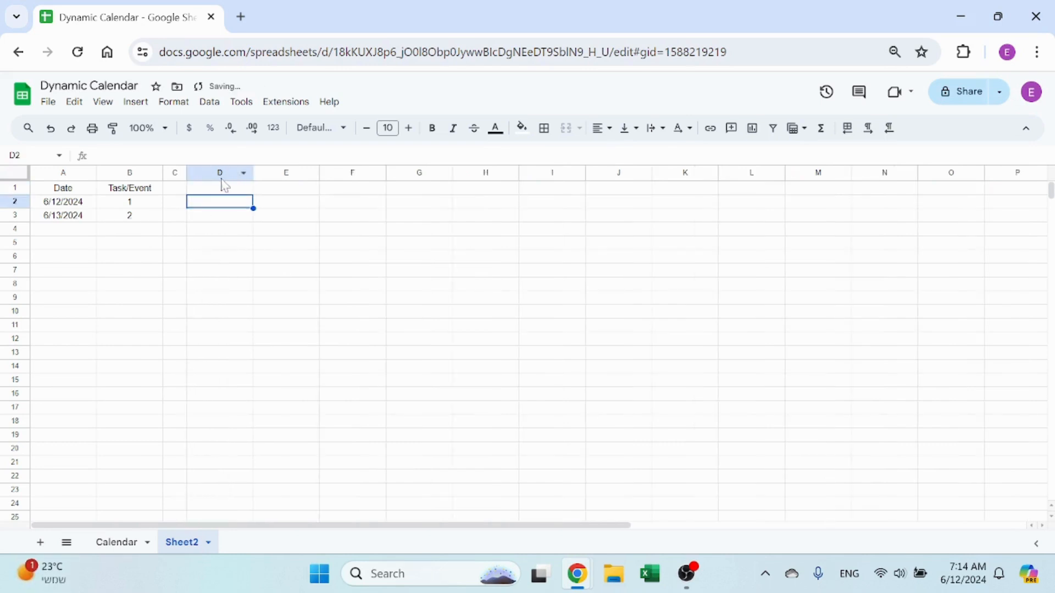
- Copy the date in cell A2 into cell D2 as the calendar's start date
{"action": "left_click", "coordinate": [55, 202]}
{"action": "key", "text": "ctrl+c"}
{"action": "left_click", "coordinate": [225, 204]}
{"action": "key", "text": "ctrl+v"}
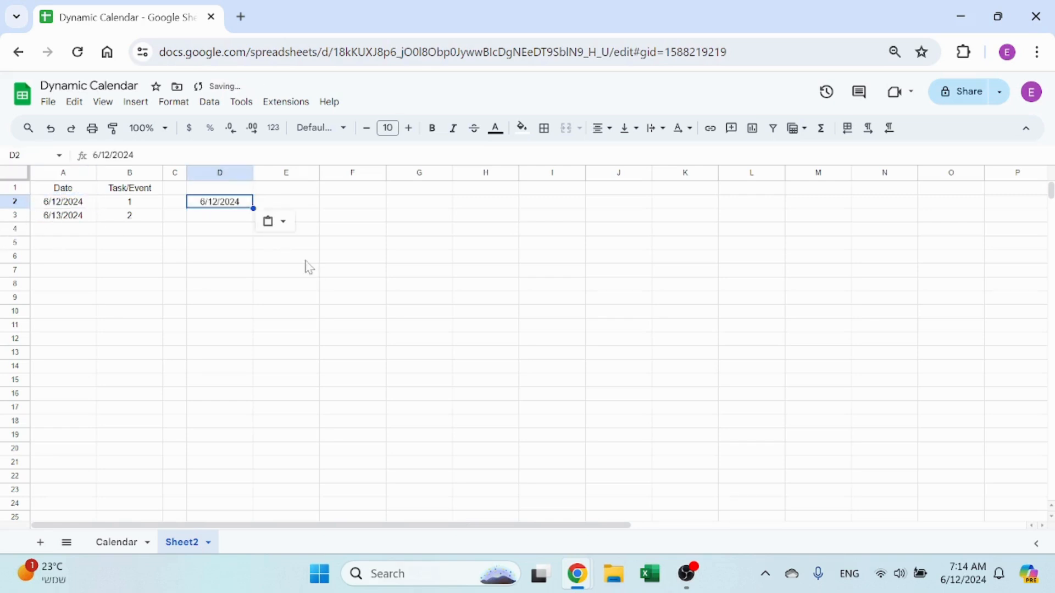
{"action": "double_click", "coordinate": [222, 200]}
{"action": "left_click", "coordinate": [220, 285]}
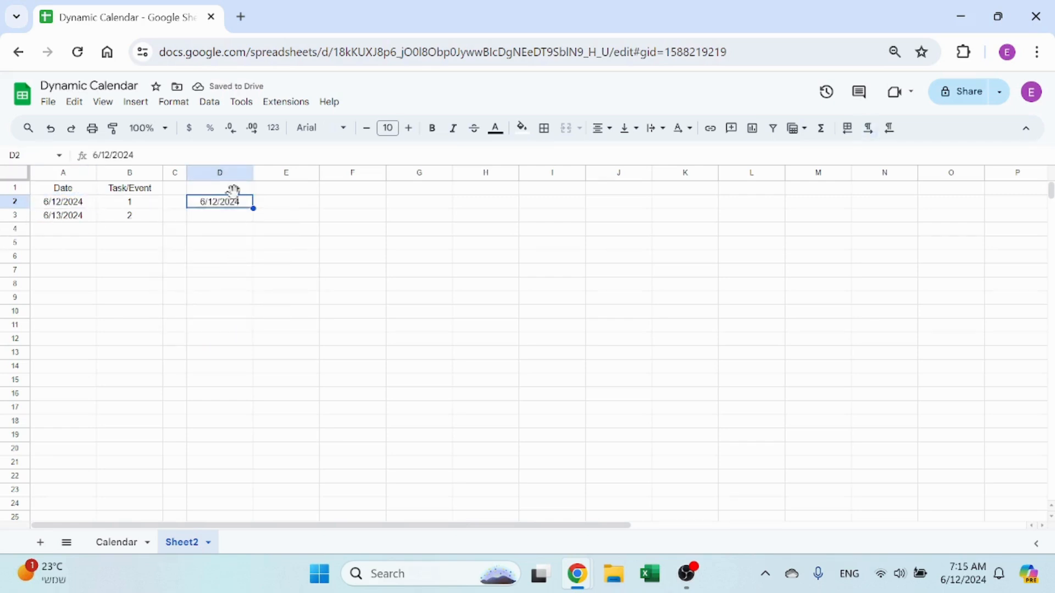
{"action": "right_click", "coordinate": [228, 203]}
{"action": "left_click", "coordinate": [220, 208]}
- Apply a custom date format to the start date in D2 with the full month name and day without leading zero, removing the year
{"action": "left_click", "coordinate": [184, 104]}
{"action": "mouse_move", "coordinate": [204, 189]}
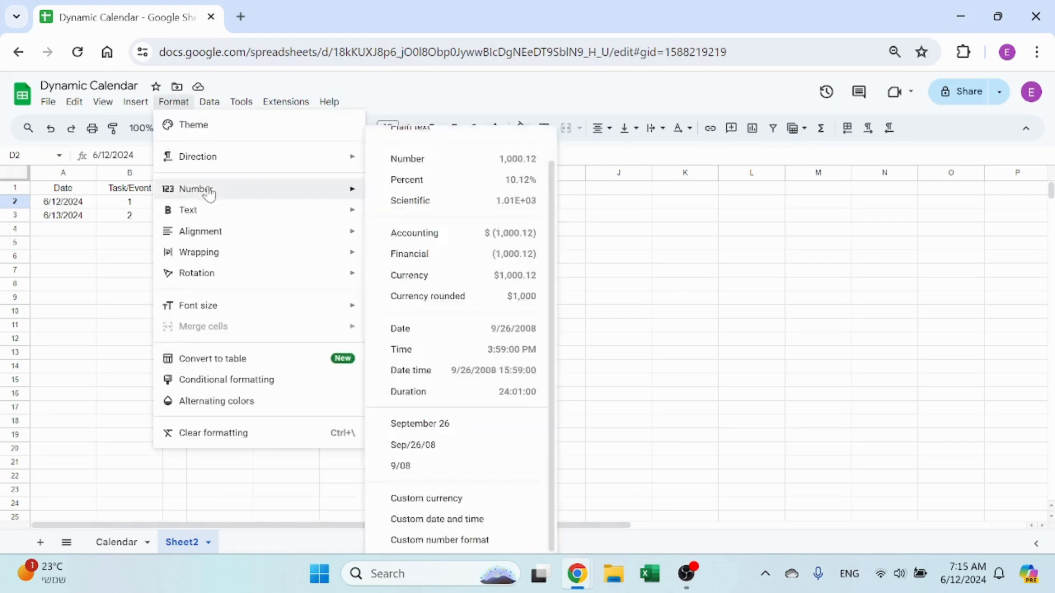
{"action": "left_click", "coordinate": [454, 520]}
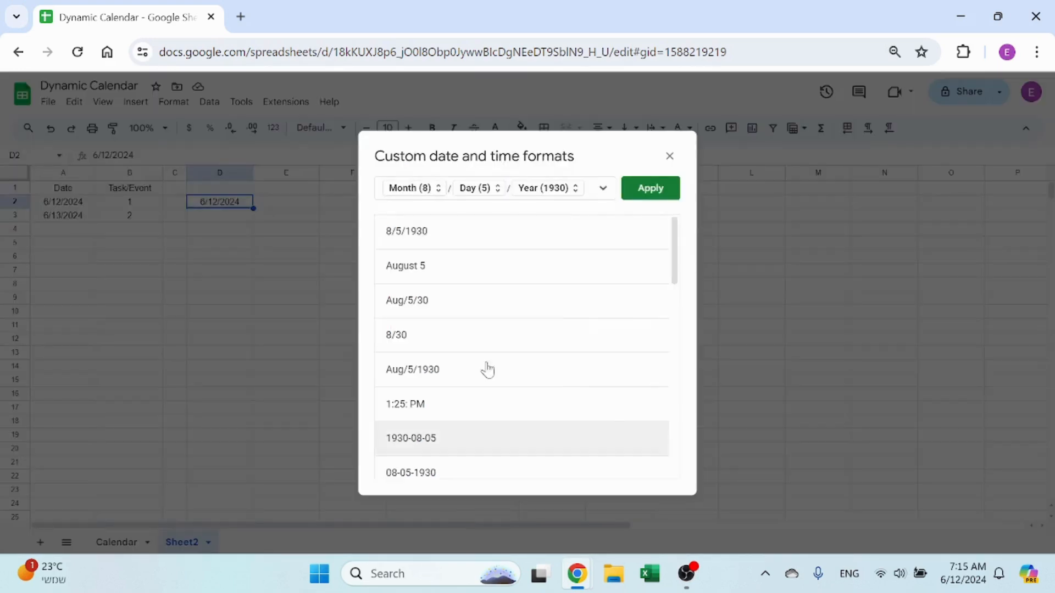
{"action": "left_click", "coordinate": [413, 188]}
{"action": "left_click", "coordinate": [467, 255]}
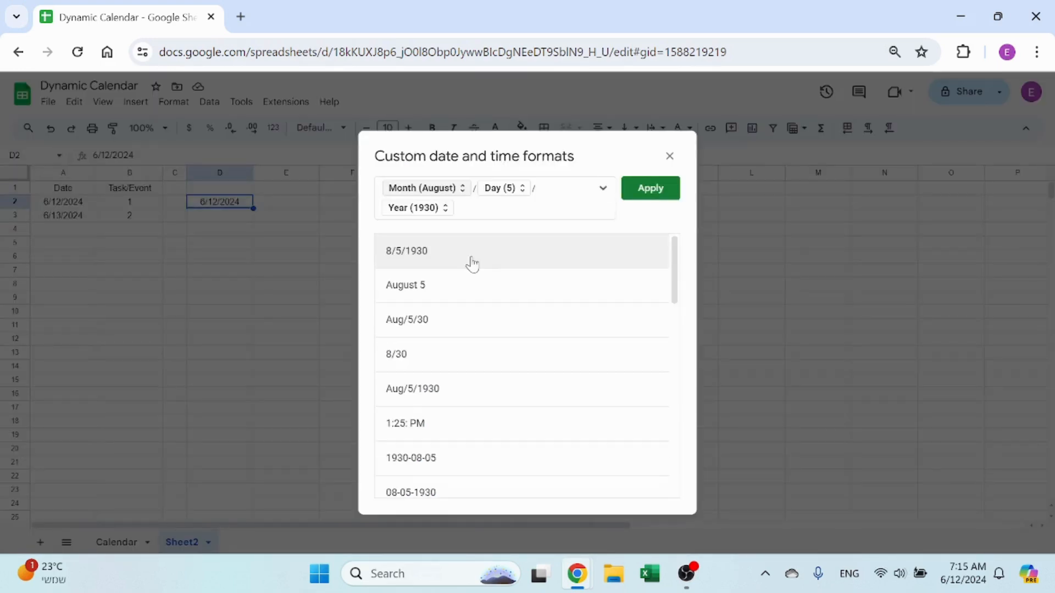
{"action": "left_click", "coordinate": [417, 208]}
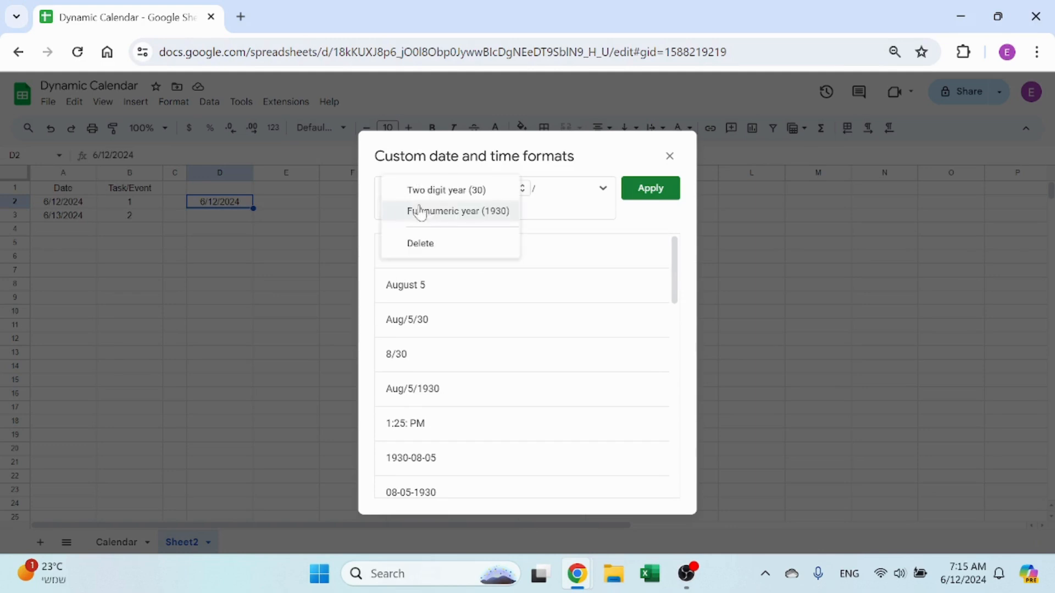
{"action": "left_click", "coordinate": [429, 243]}
{"action": "left_click", "coordinate": [505, 195]}
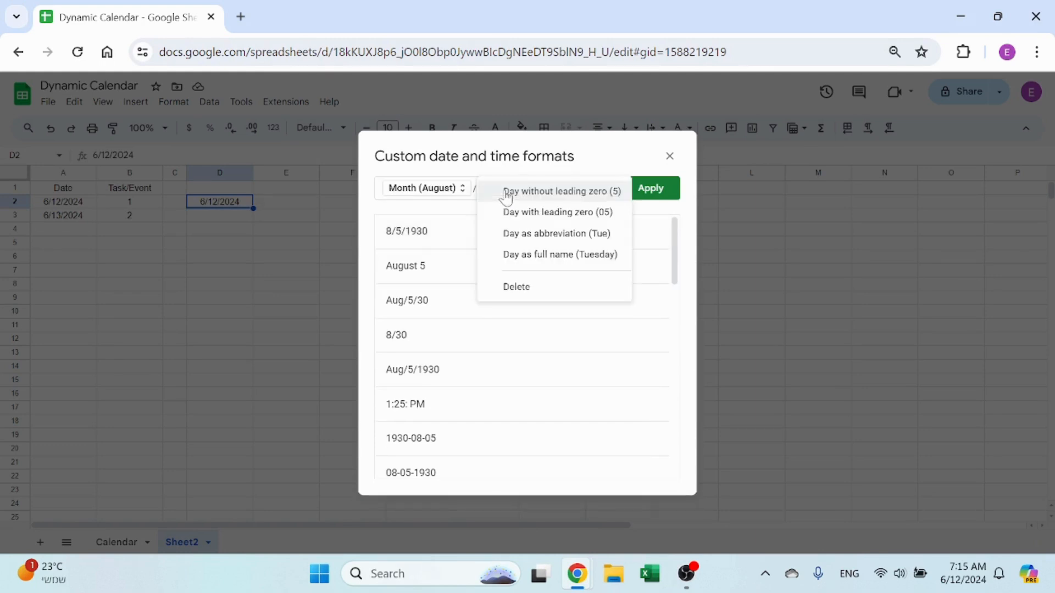
{"action": "left_click", "coordinate": [541, 191]}
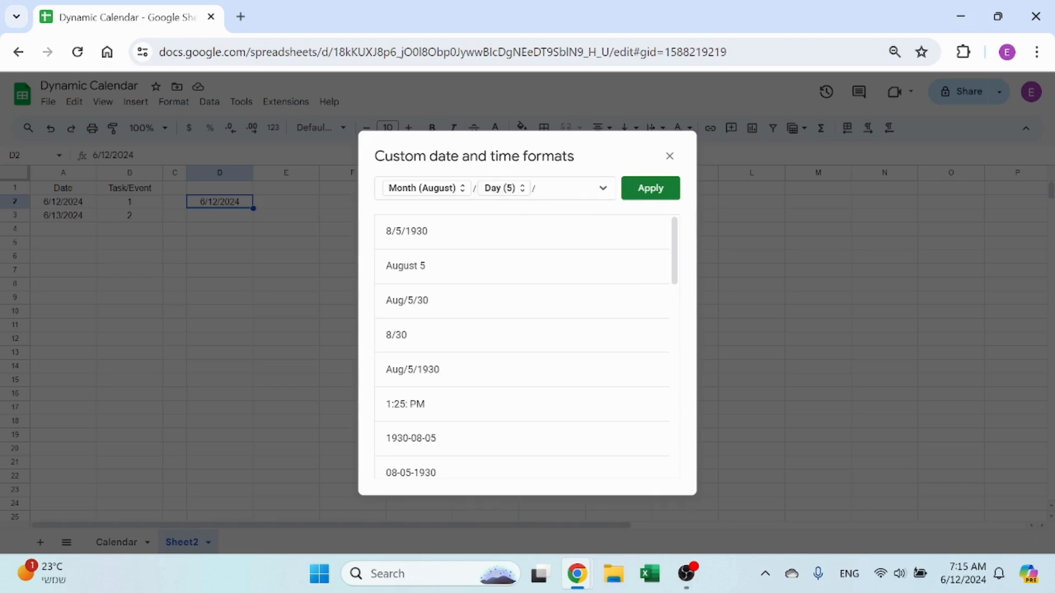
{"action": "left_click", "coordinate": [639, 195]}
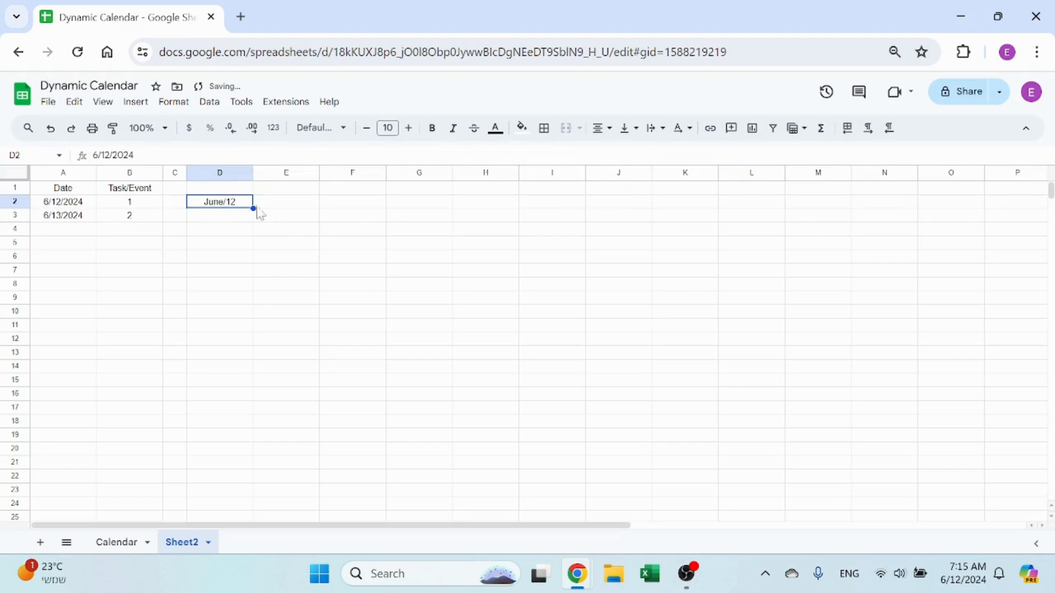
- Replace the slash between month and day in D2's custom date format with a spaced hyphen
{"action": "left_click", "coordinate": [180, 104]}
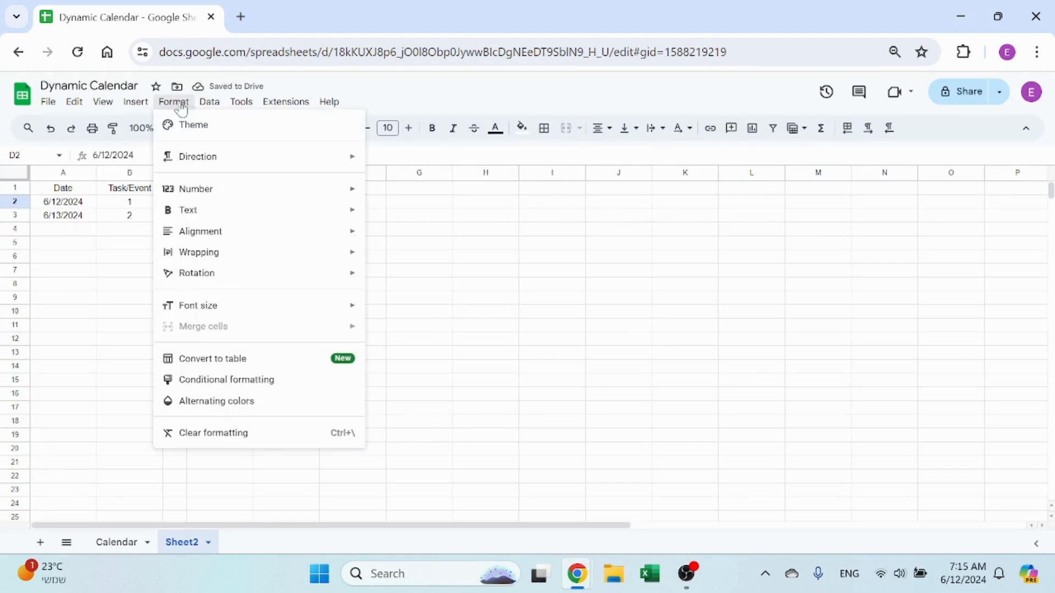
{"action": "mouse_move", "coordinate": [205, 192]}
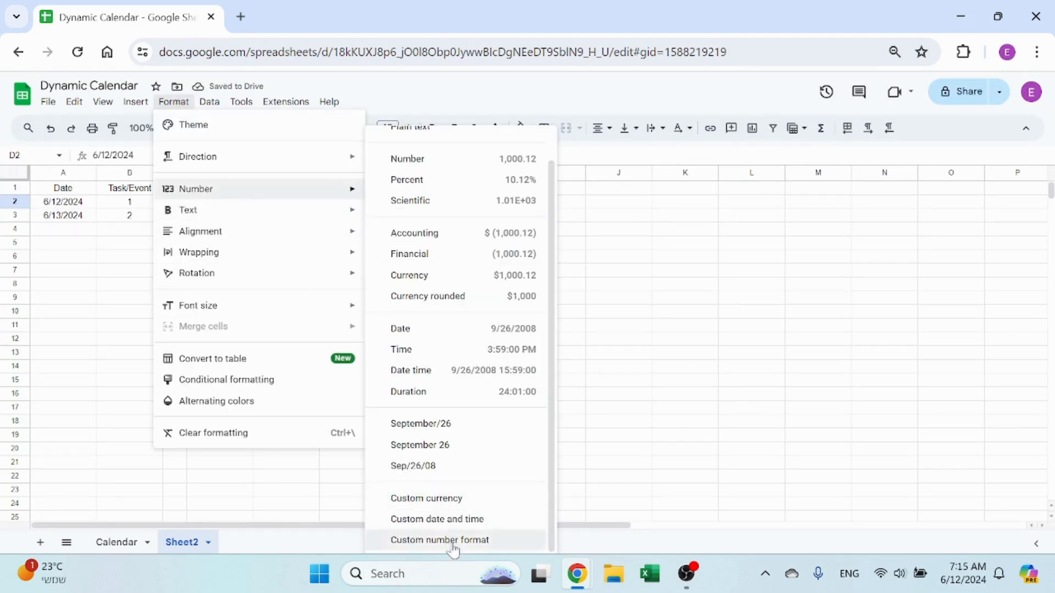
{"action": "left_click", "coordinate": [439, 519]}
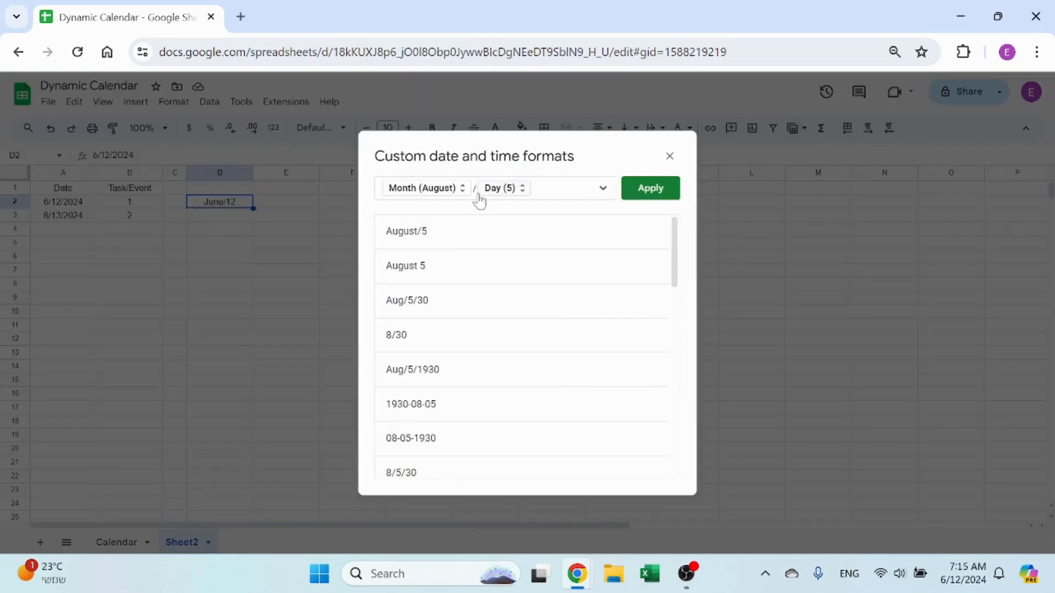
{"action": "key", "text": "BackSpace"}
{"action": "type", "text": "-"}
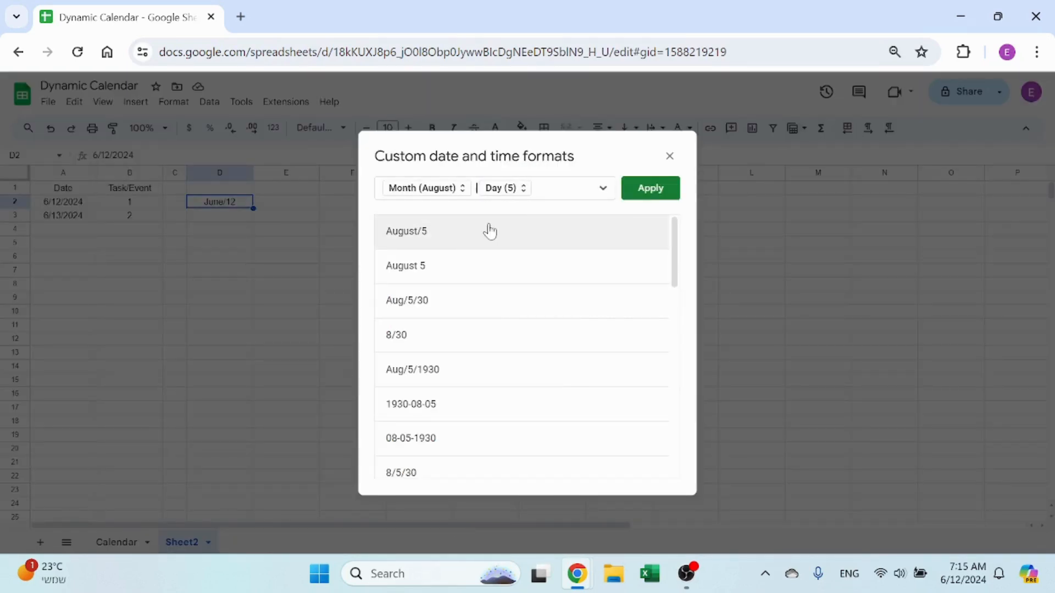
{"action": "left_click", "coordinate": [651, 189]}
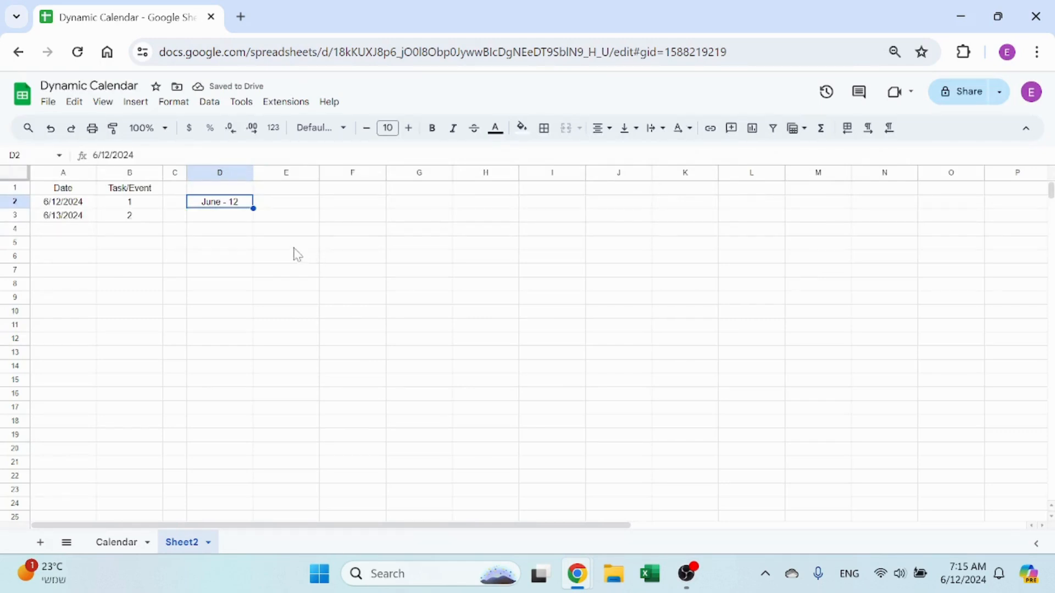
- Enter the formula =D2+1 in cell E2 and centre the cell horizontally
{"action": "left_click", "coordinate": [284, 204]}
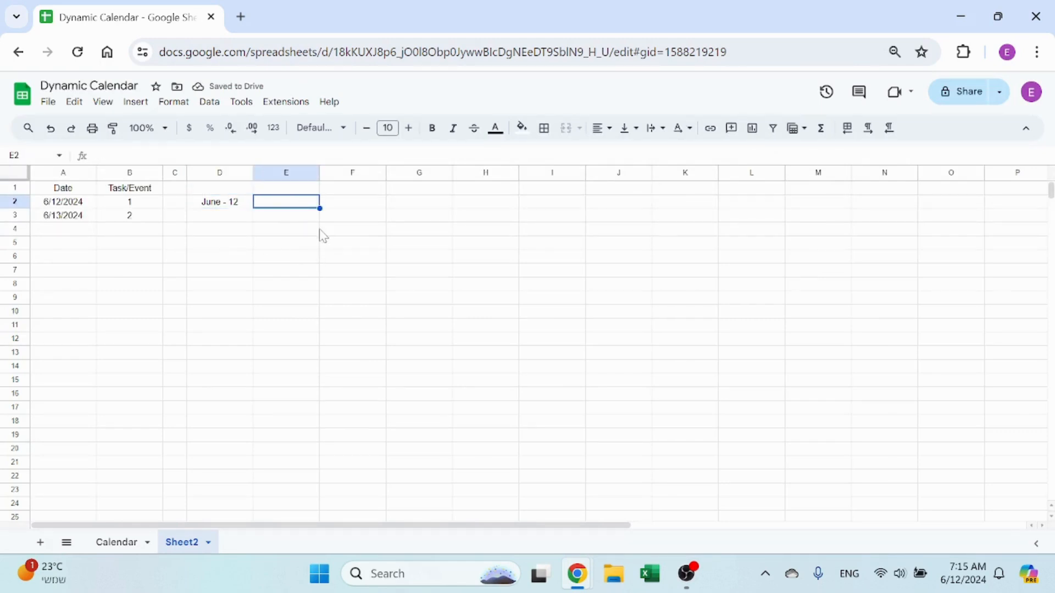
{"action": "type", "text": "=D2+"}
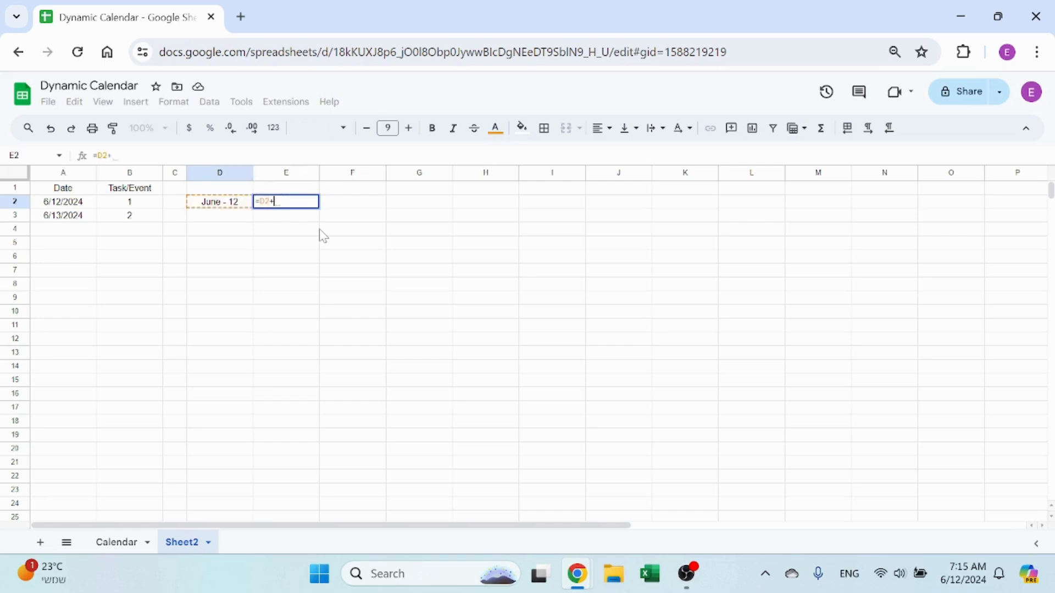
{"action": "type", "text": "1"}
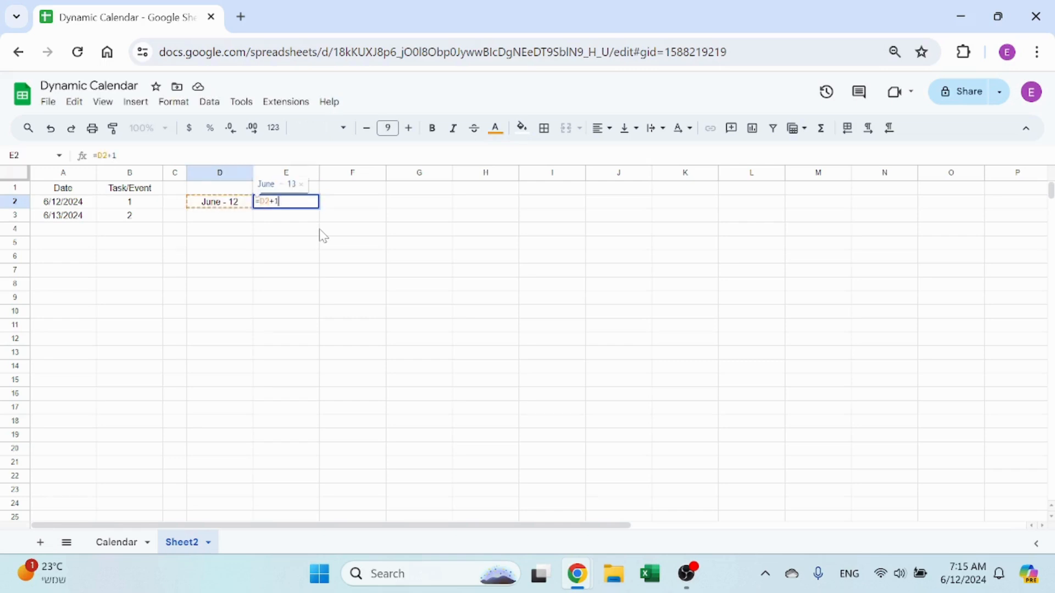
{"action": "key", "text": "Return"}
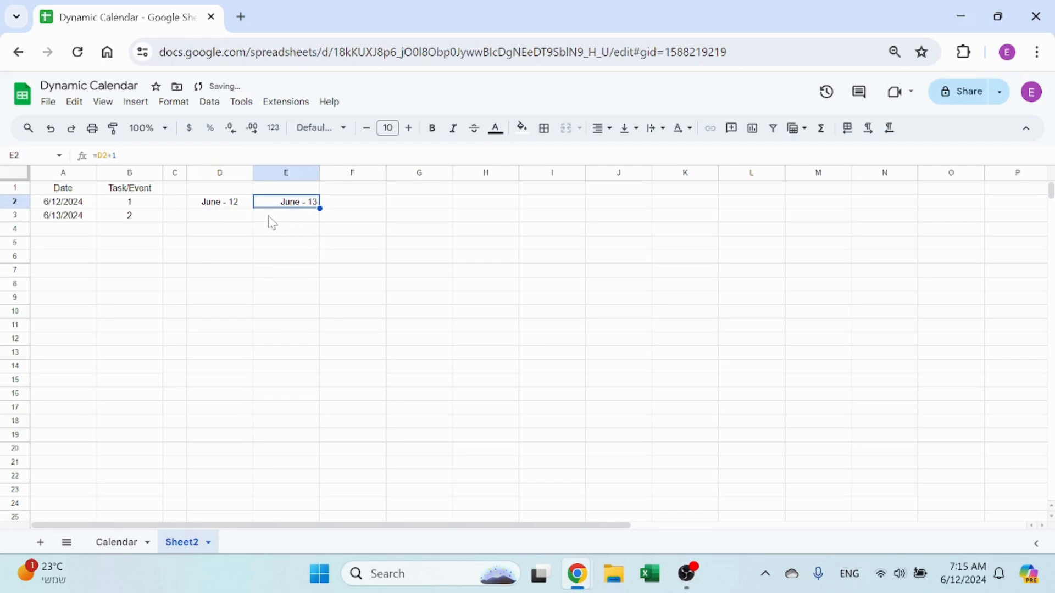
{"action": "left_click", "coordinate": [602, 128]}
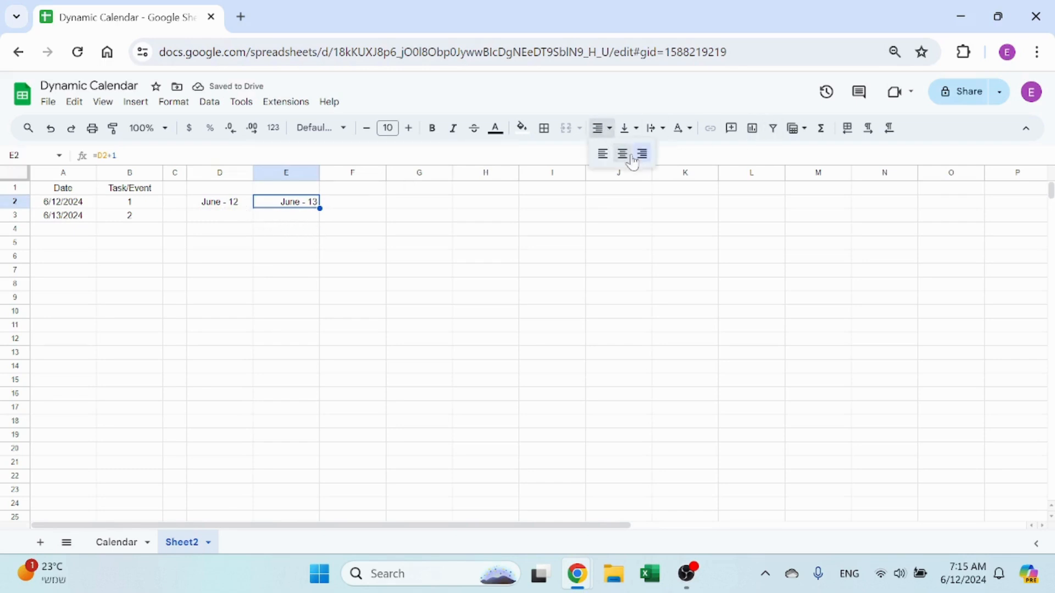
{"action": "left_click", "coordinate": [623, 154]}
- Fill the next-day formula from E2 across to J2 to complete a seven-day date row
{"action": "left_click_drag", "start_coordinate": [320, 208], "coordinate": [616, 212]}
{"action": "left_click", "coordinate": [447, 262]}
{"action": "left_click_drag", "start_coordinate": [233, 212], "coordinate": [623, 212]}
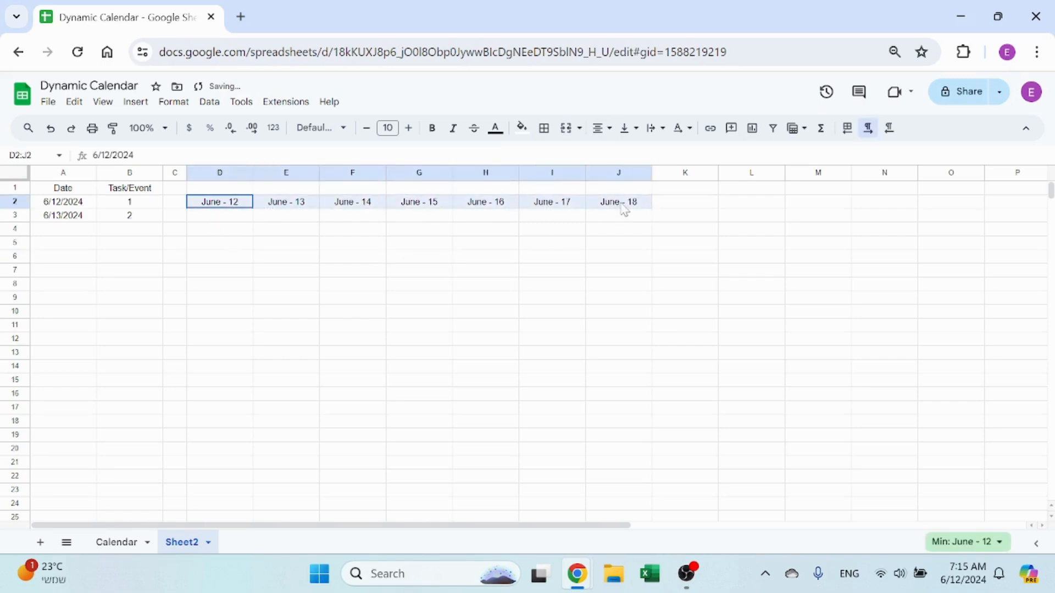
{"action": "left_click", "coordinate": [999, 540]}
{"action": "left_click", "coordinate": [434, 258]}
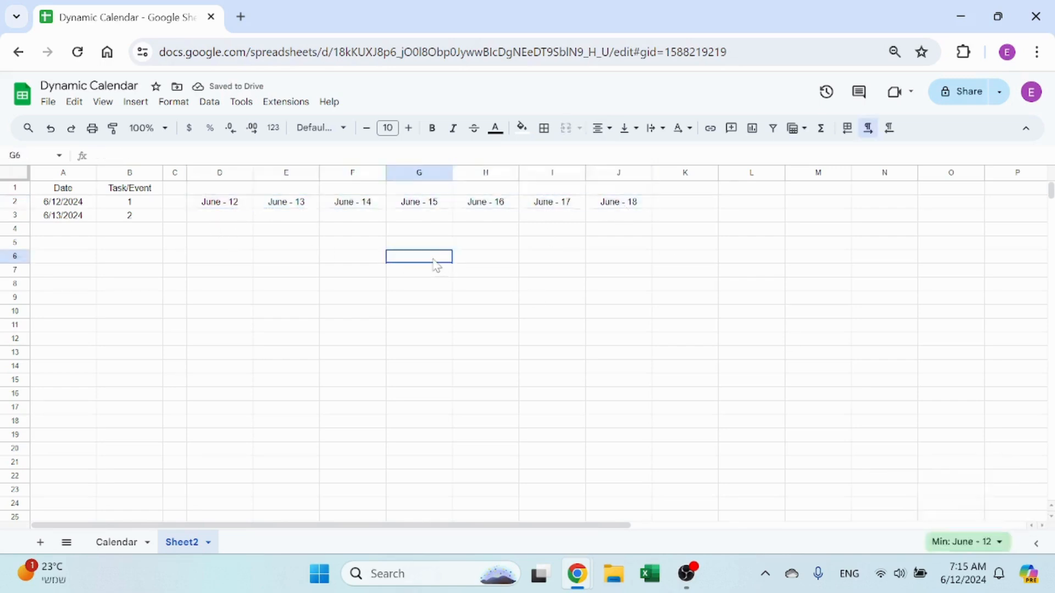
- Enter the formula =TEXT(D2,"ddddddddd") in cell D1 to show the weekday name of the date below
{"action": "left_click", "coordinate": [241, 191]}
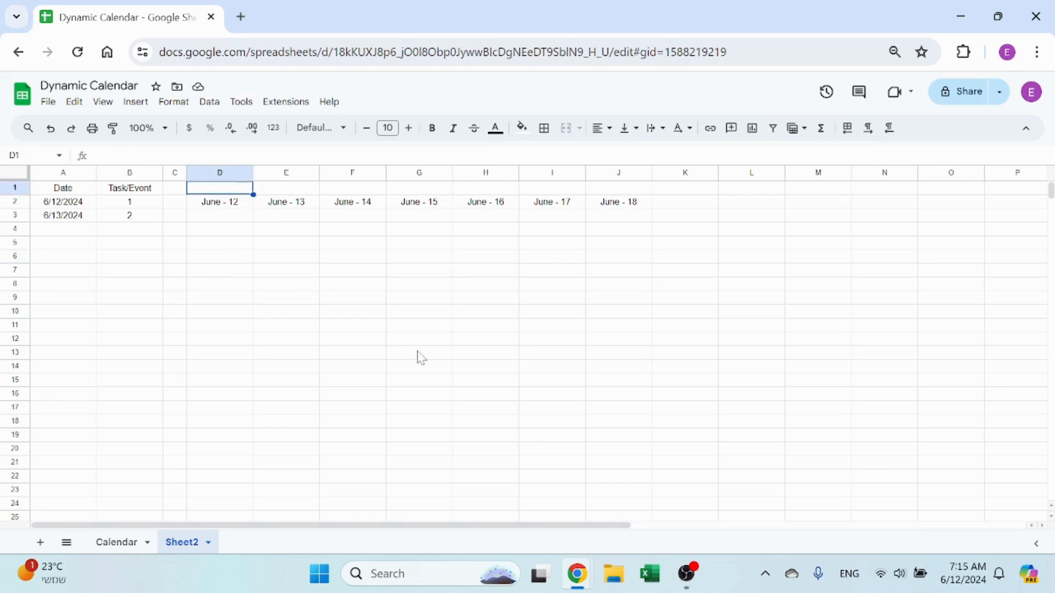
{"action": "type", "text": "=TEXT("}
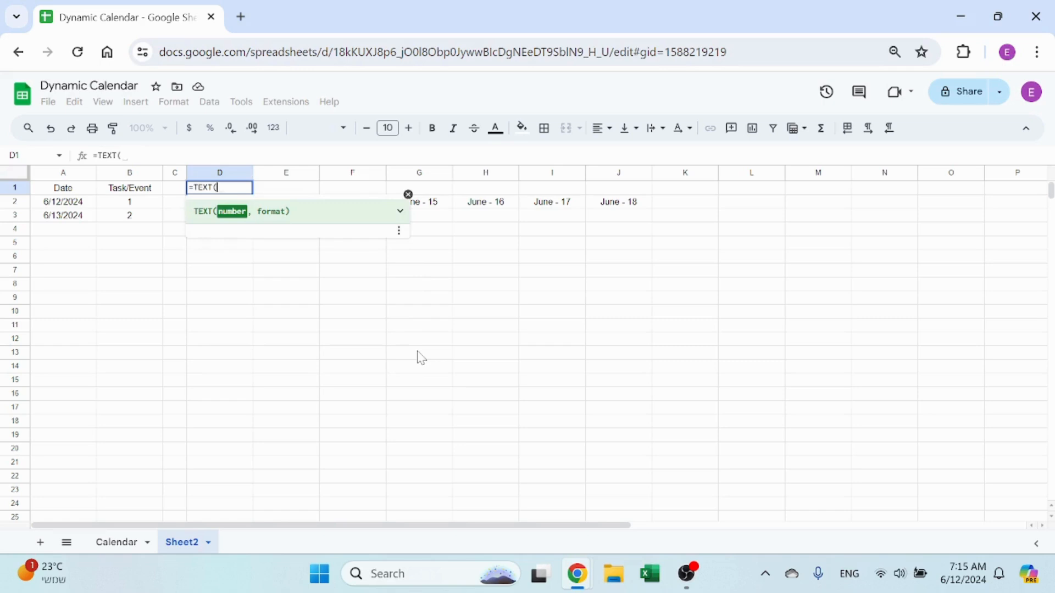
{"action": "type", "text": "D2,\"dddd"}
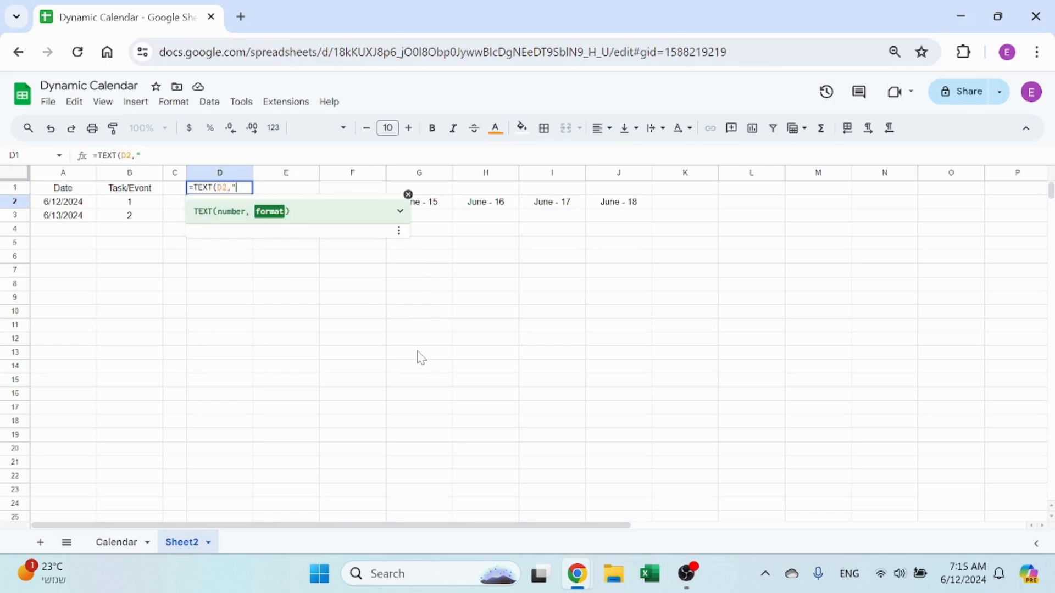
{"action": "type", "text": "ddddd"}
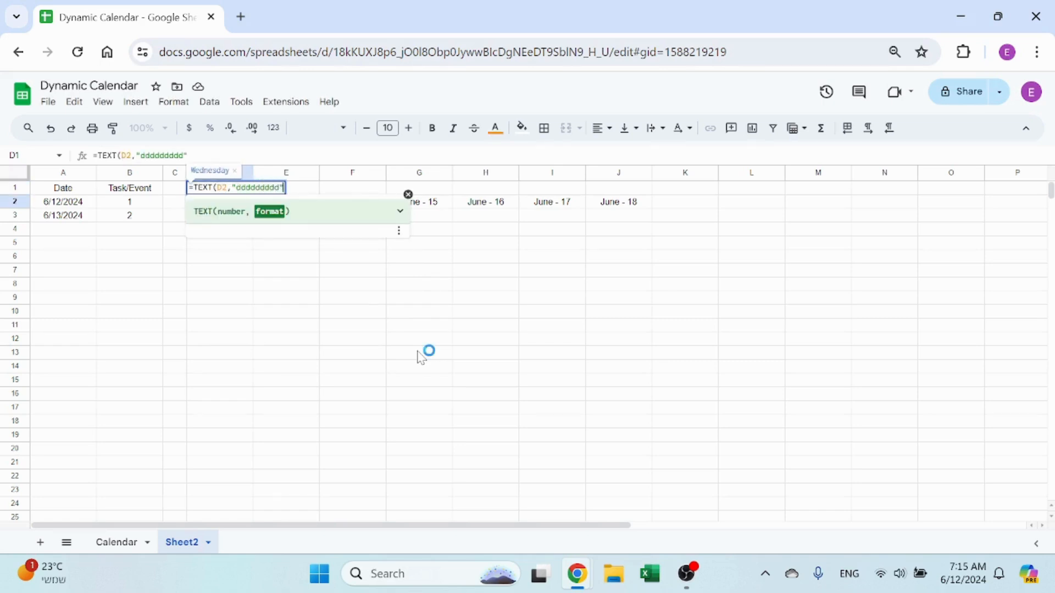
{"action": "key", "text": "Return"}
{"action": "key", "text": "Up"}
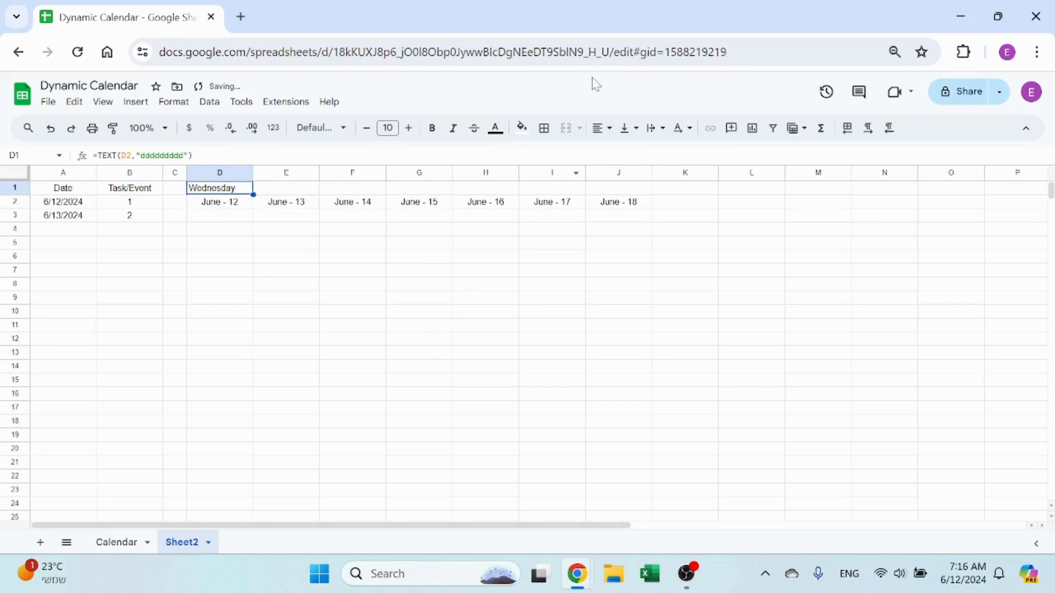
- Centre the weekday name in D1 and fill its formula across to J1
{"action": "left_click", "coordinate": [602, 128]}
{"action": "left_click", "coordinate": [621, 156]}
{"action": "left_click_drag", "start_coordinate": [254, 195], "coordinate": [619, 193]}
{"action": "left_click", "coordinate": [449, 286]}
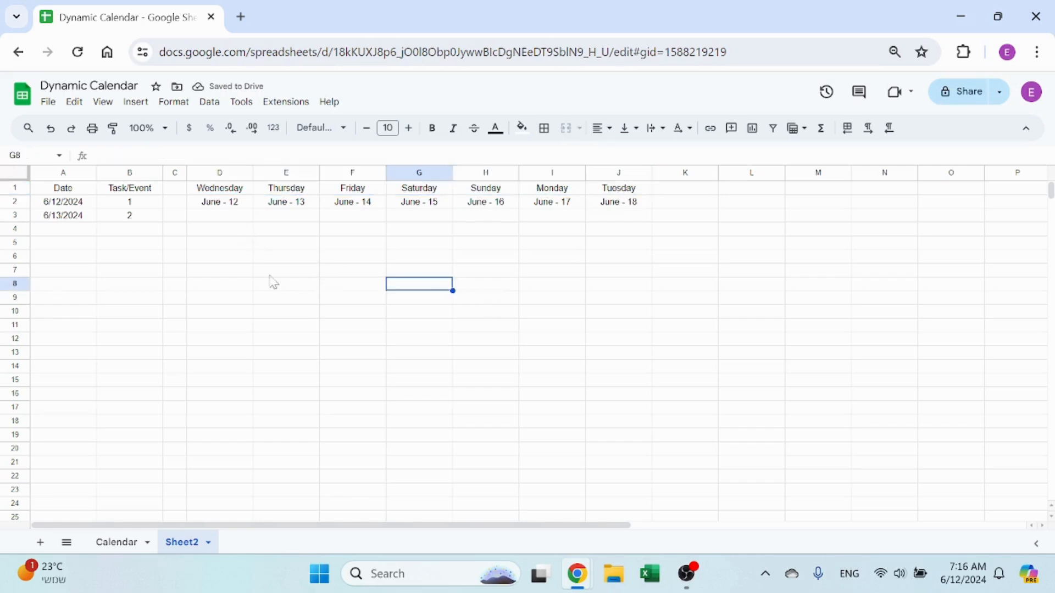
- Copy the date in D2 into A2:A6 and extend the placeholder task numbers in column B up to 6 in B7
{"action": "left_click", "coordinate": [245, 218]}
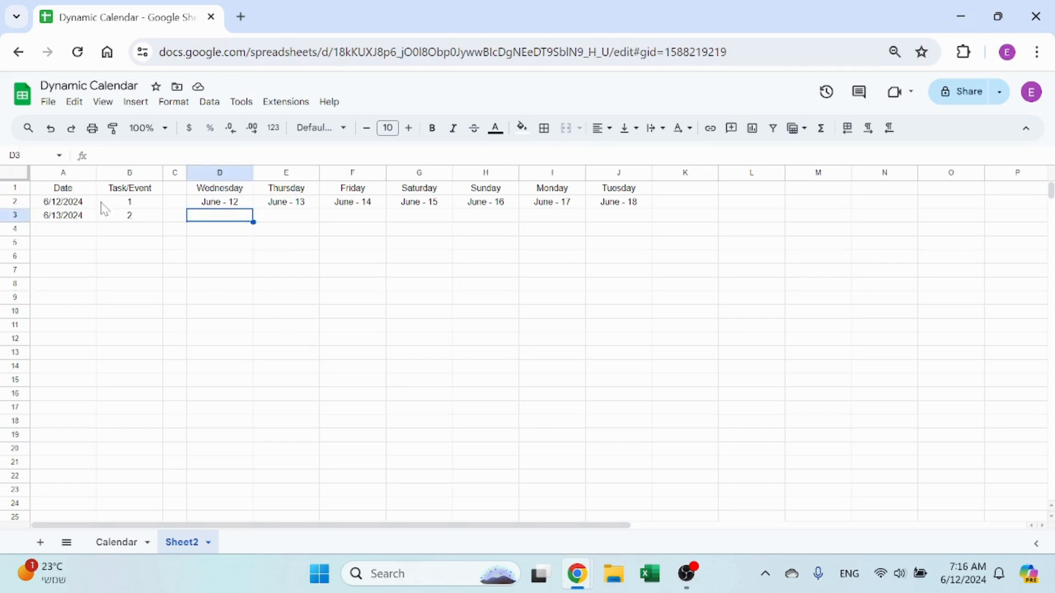
{"action": "left_click", "coordinate": [234, 207]}
{"action": "key", "text": "ctrl+c"}
{"action": "left_click_drag", "start_coordinate": [85, 205], "coordinate": [85, 258]}
{"action": "key", "text": "ctrl+v"}
{"action": "left_click", "coordinate": [120, 338]}
{"action": "left_click_drag", "start_coordinate": [130, 202], "coordinate": [144, 276]}
{"action": "left_click", "coordinate": [144, 282]}
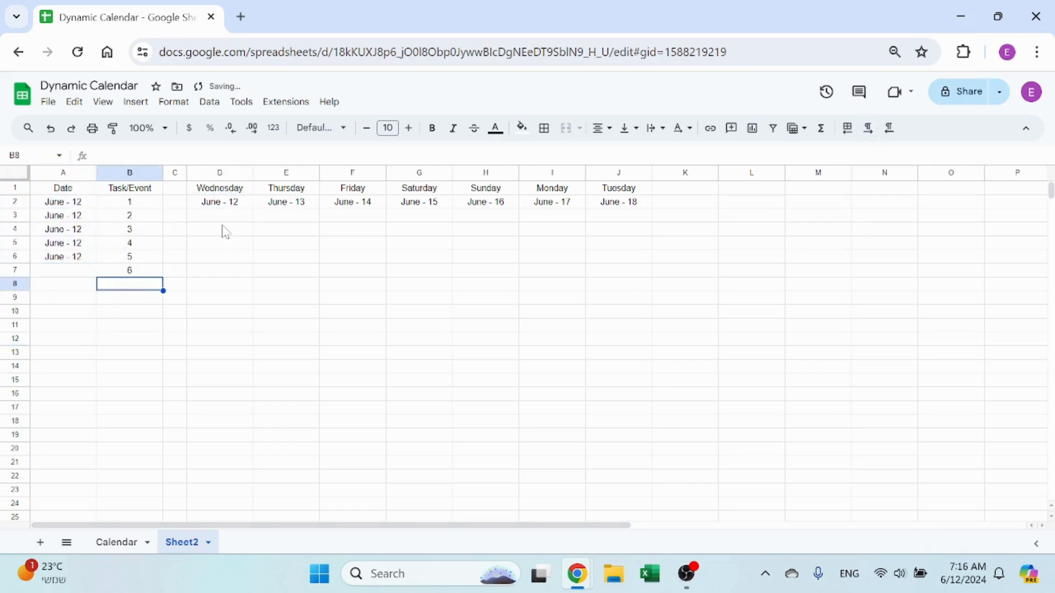
- Enter the formula =FILTER($B:$B,$A:$A=D2) in cell D3 to list the tasks matching the date in D2
{"action": "left_click", "coordinate": [232, 217]}
{"action": "type", "text": "=fil"}
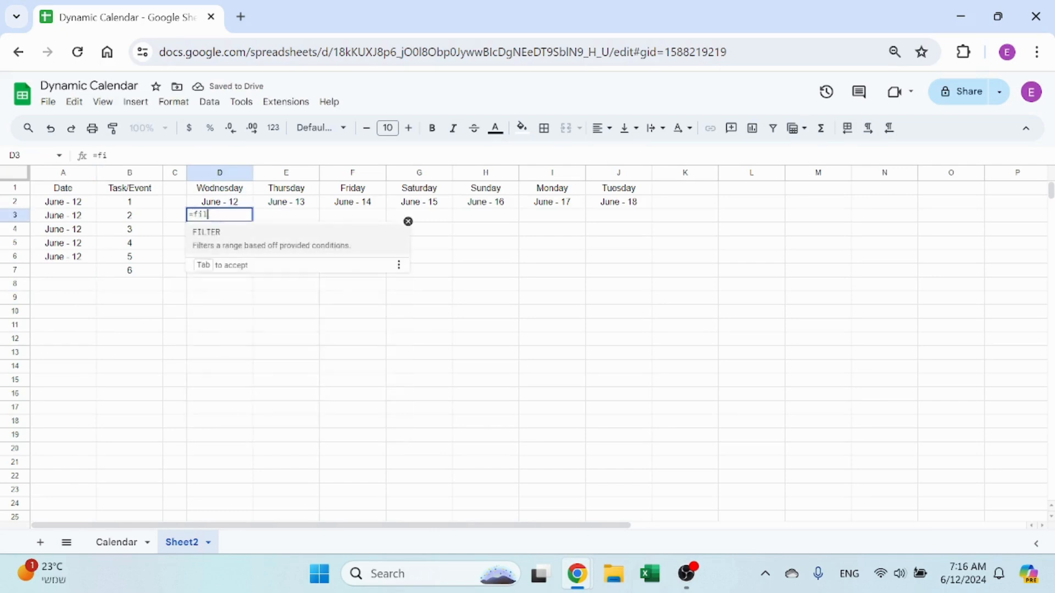
{"action": "key", "text": "Tab"}
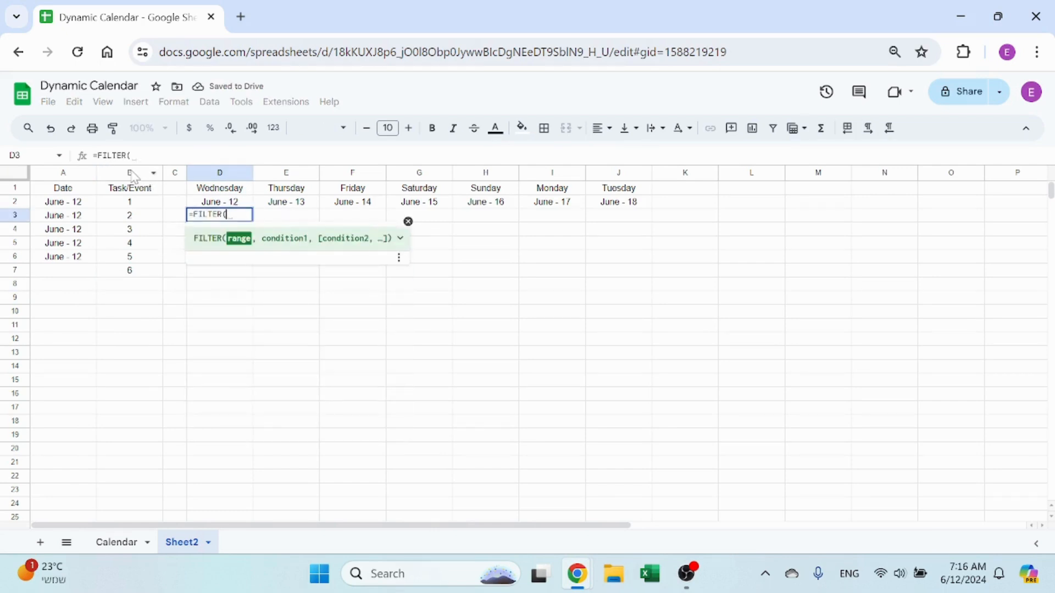
{"action": "left_click", "coordinate": [130, 174]}
{"action": "key", "text": "F4"}
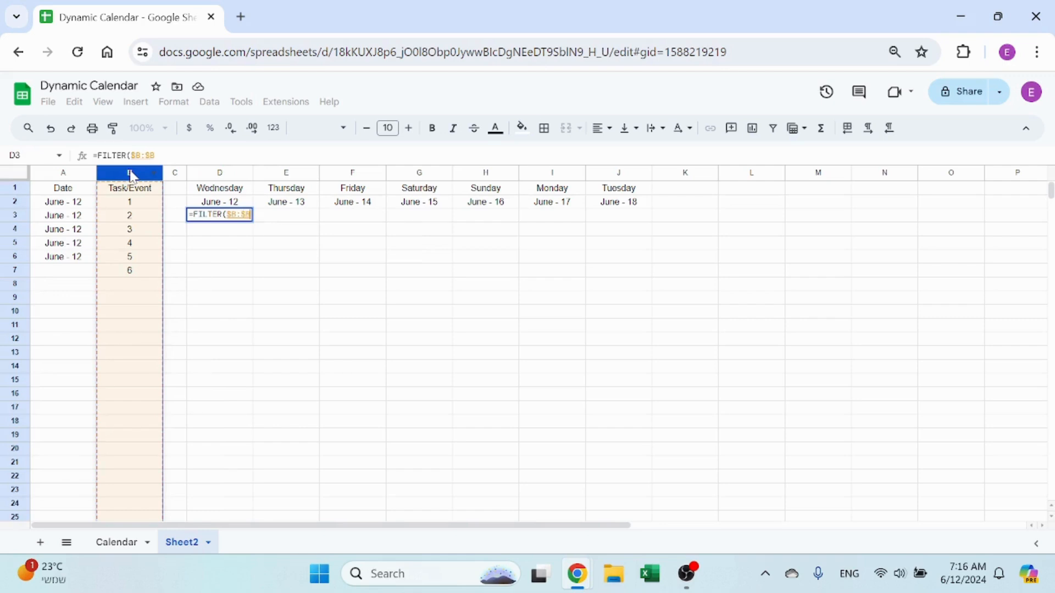
{"action": "type", "text": ","}
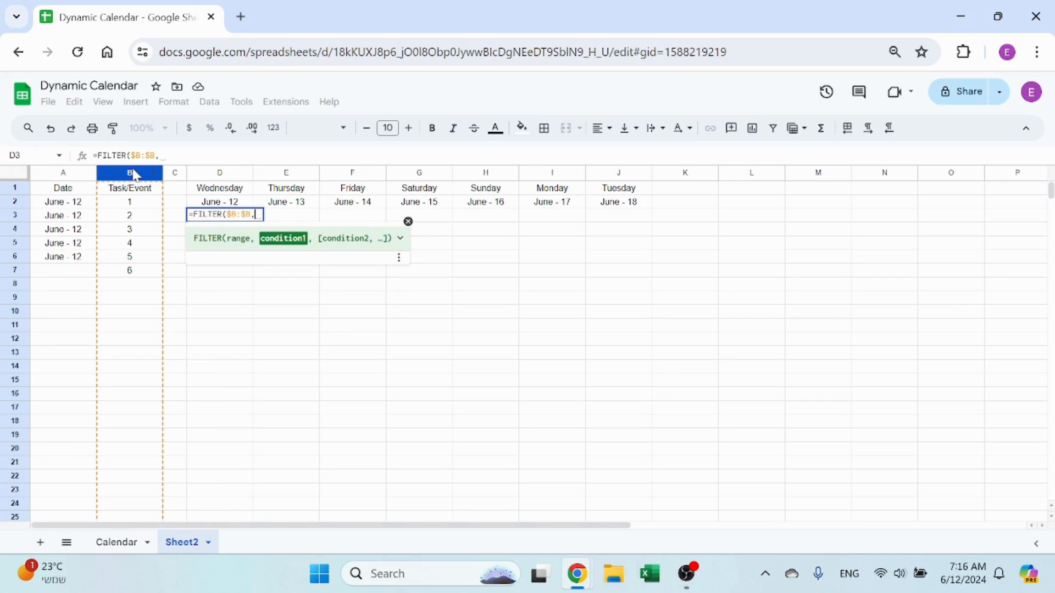
{"action": "left_click", "coordinate": [62, 176]}
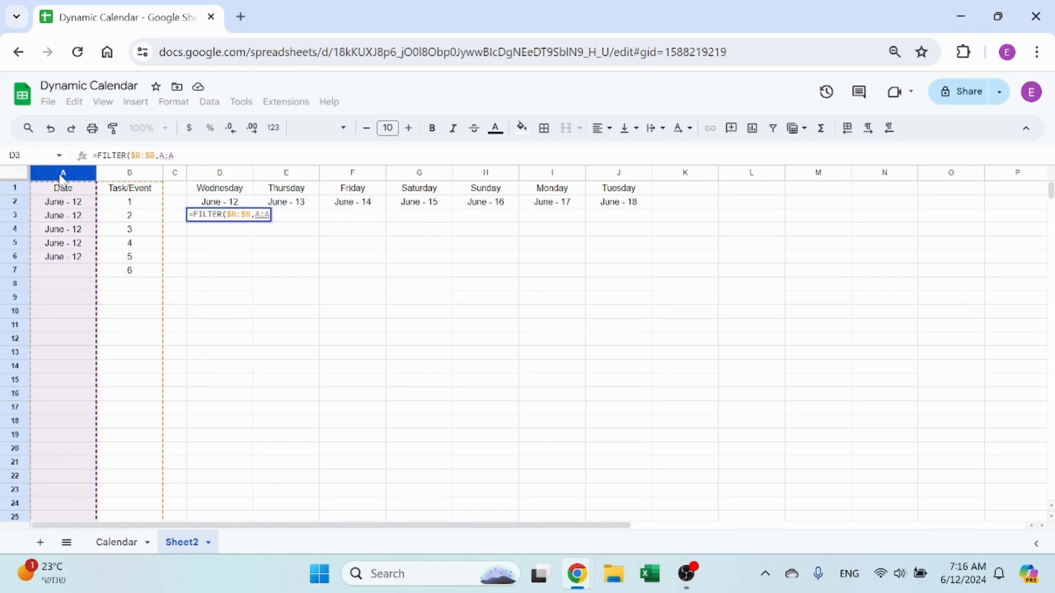
{"action": "key", "text": "F4"}
{"action": "type", "text": "="}
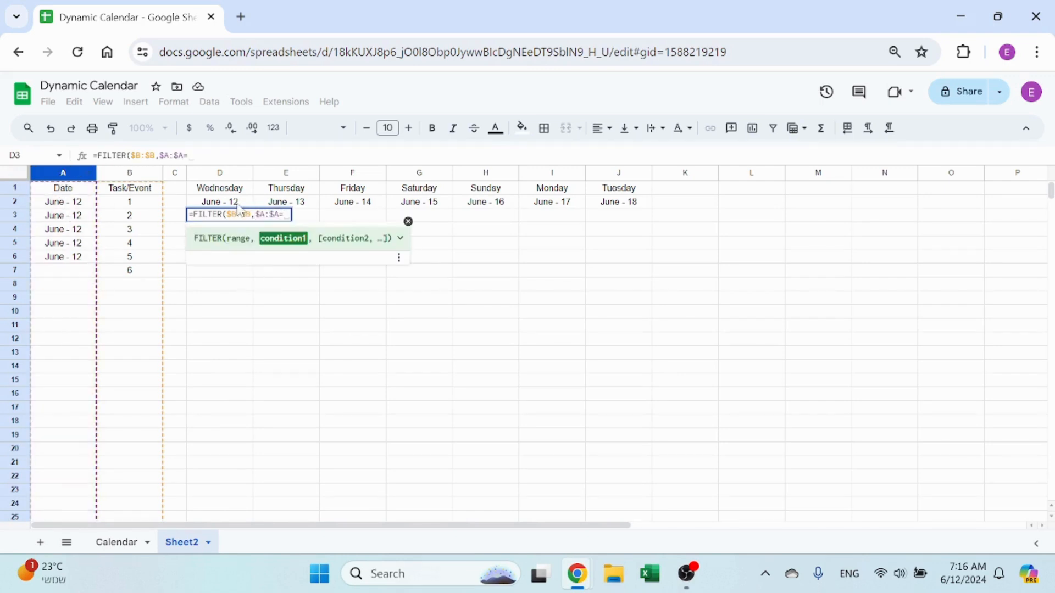
{"action": "left_click", "coordinate": [238, 208]}
{"action": "key", "text": "ctrl+Return"}
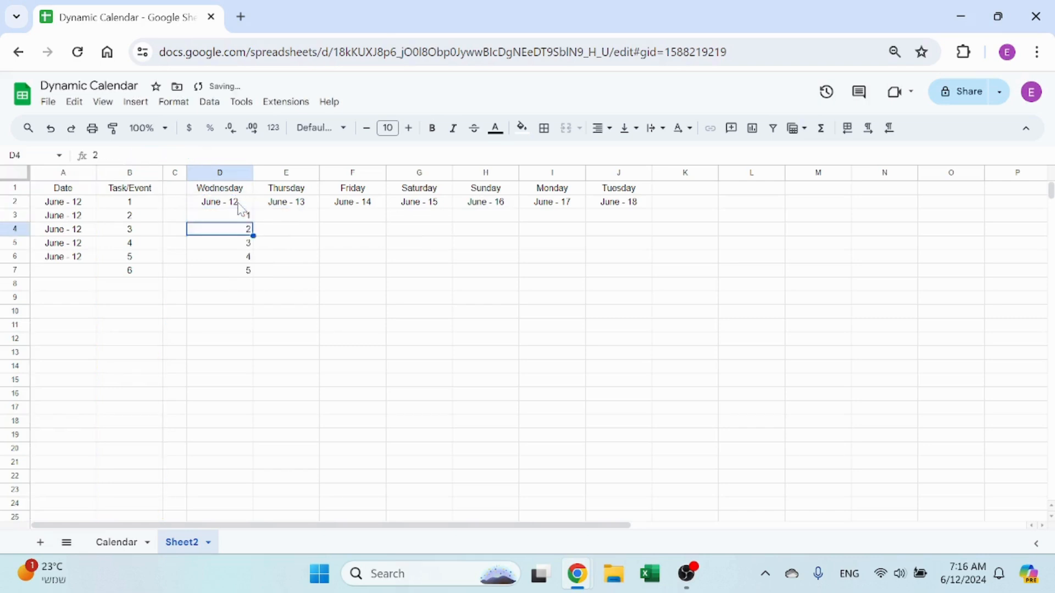
- Examine how the filtered tasks spill down column D and compare them with the single-cell task lists in the Calendar sheet
{"action": "left_click", "coordinate": [231, 303]}
{"action": "left_click_drag", "start_coordinate": [236, 216], "coordinate": [237, 280]}
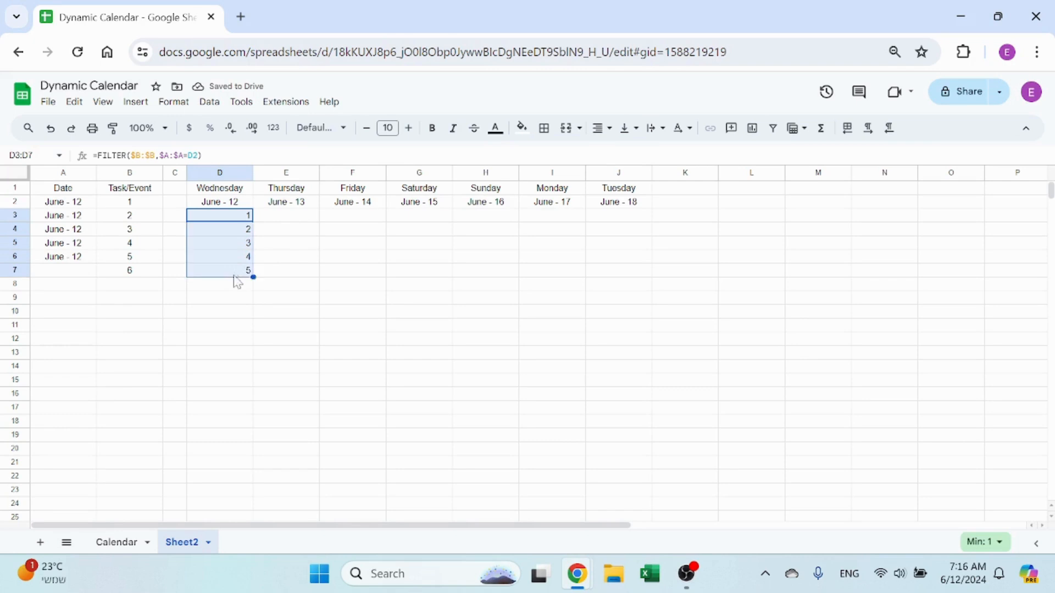
{"action": "left_click", "coordinate": [226, 312]}
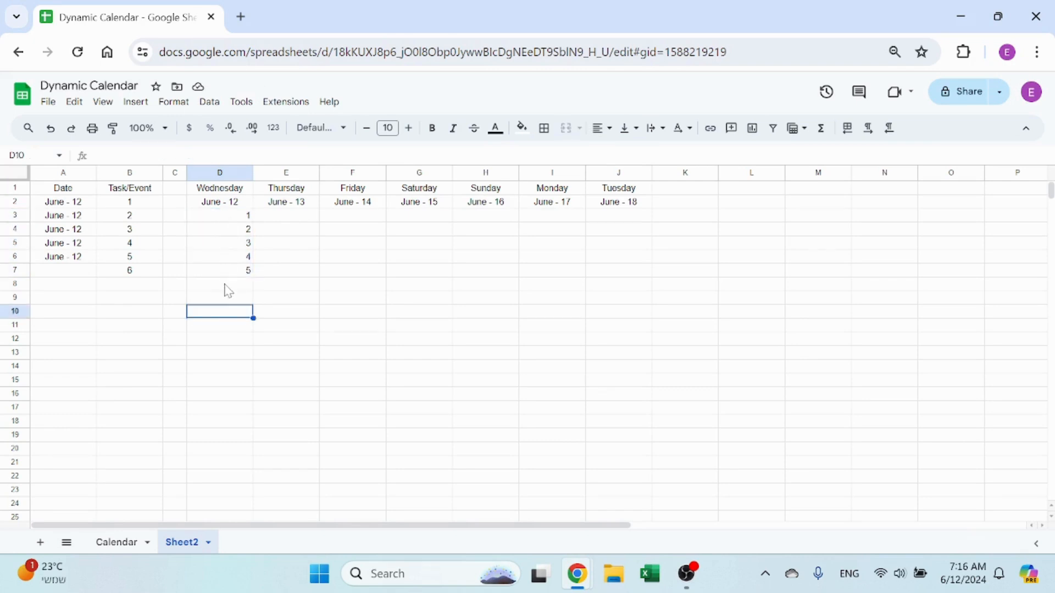
{"action": "left_click", "coordinate": [291, 243]}
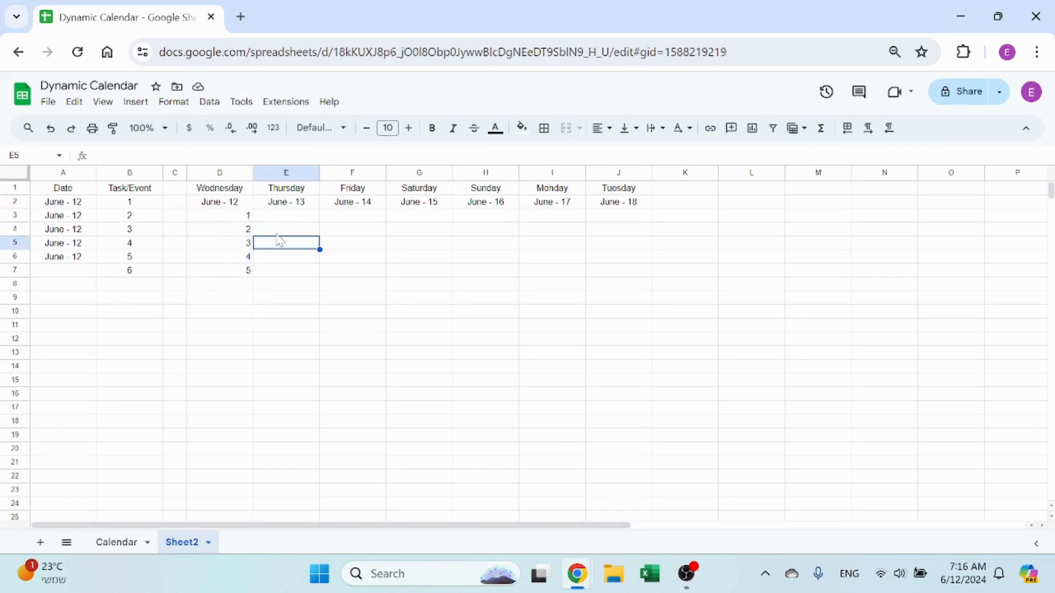
{"action": "left_click", "coordinate": [225, 217]}
{"action": "left_click", "coordinate": [240, 178]}
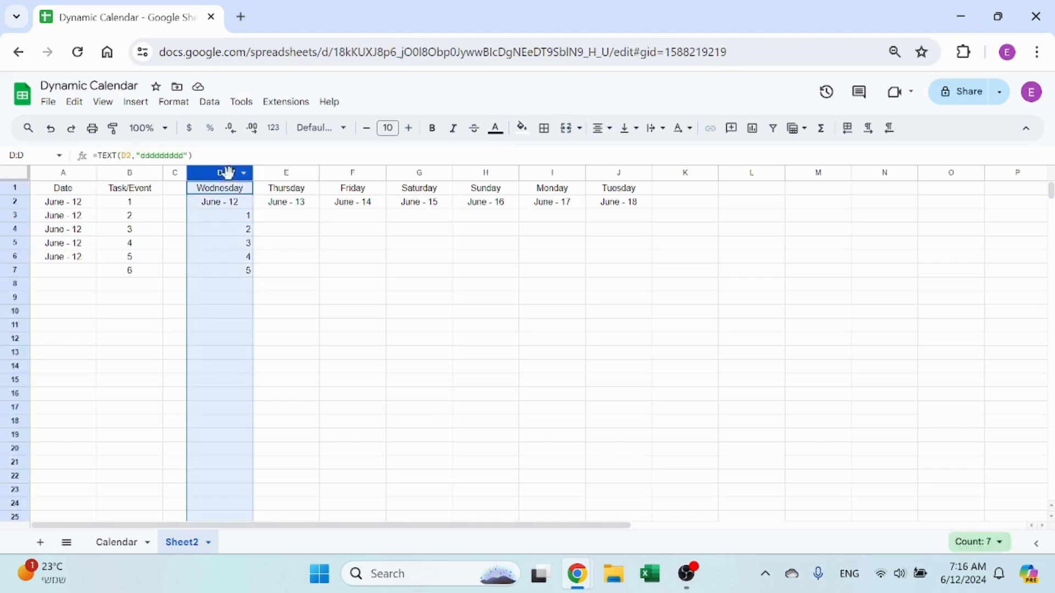
{"action": "left_click", "coordinate": [283, 245]}
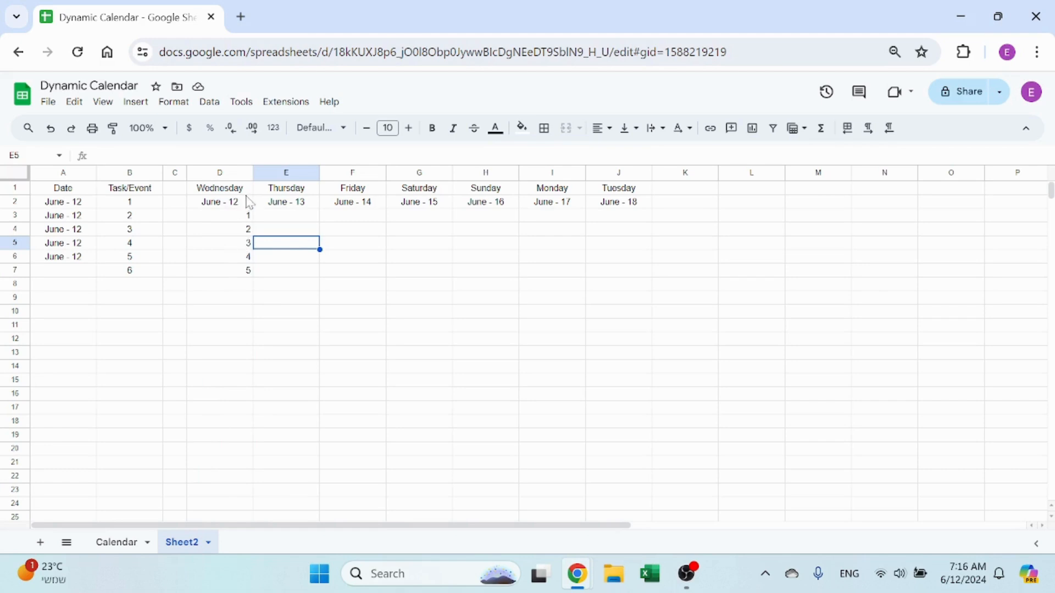
{"action": "left_click", "coordinate": [116, 542]}
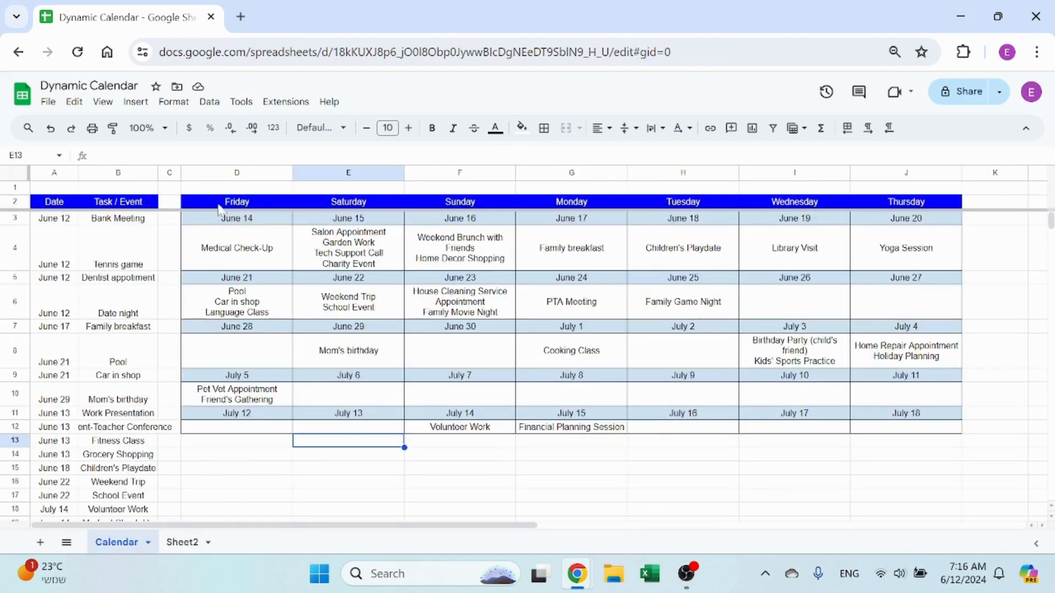
{"action": "left_click", "coordinate": [190, 542]}
- Change D3's formula to =textjoin(char(10),true,FILTER($B:$B,$A:$A=D2)) so all matching tasks are stacked in one cell
{"action": "left_click", "coordinate": [236, 220]}
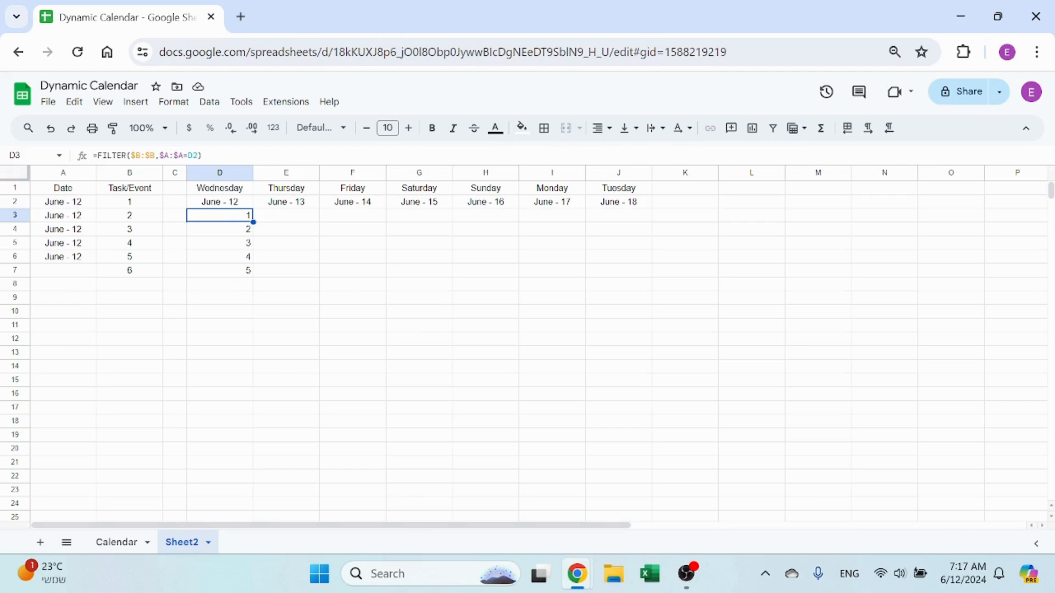
{"action": "left_click", "coordinate": [94, 156]}
{"action": "type", "text": "textjpo"}
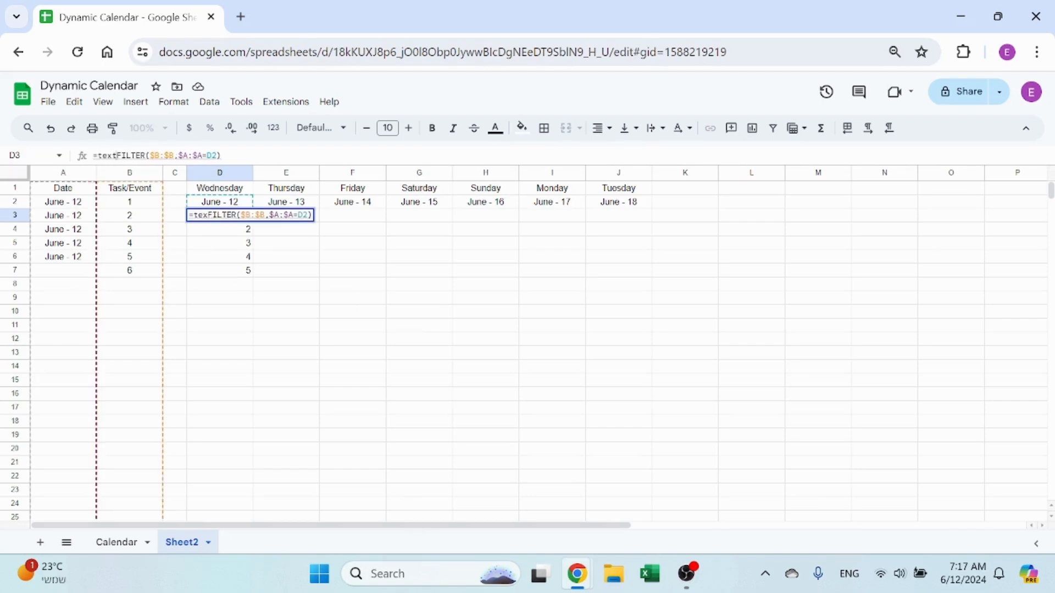
{"action": "key", "text": "BackSpace"}
{"action": "key", "text": "BackSpace"}
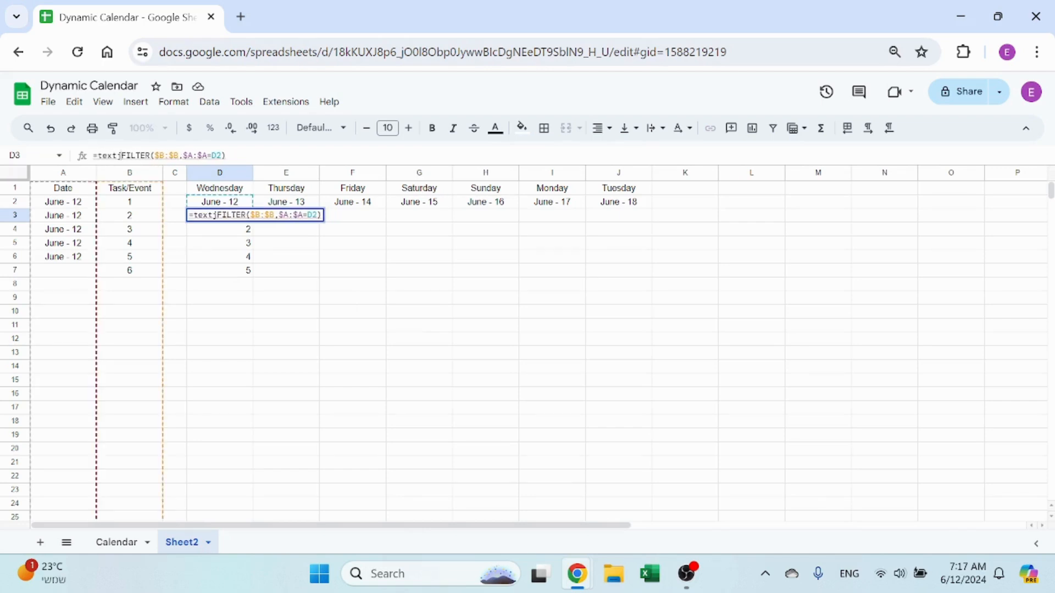
{"action": "type", "text": "oin("}
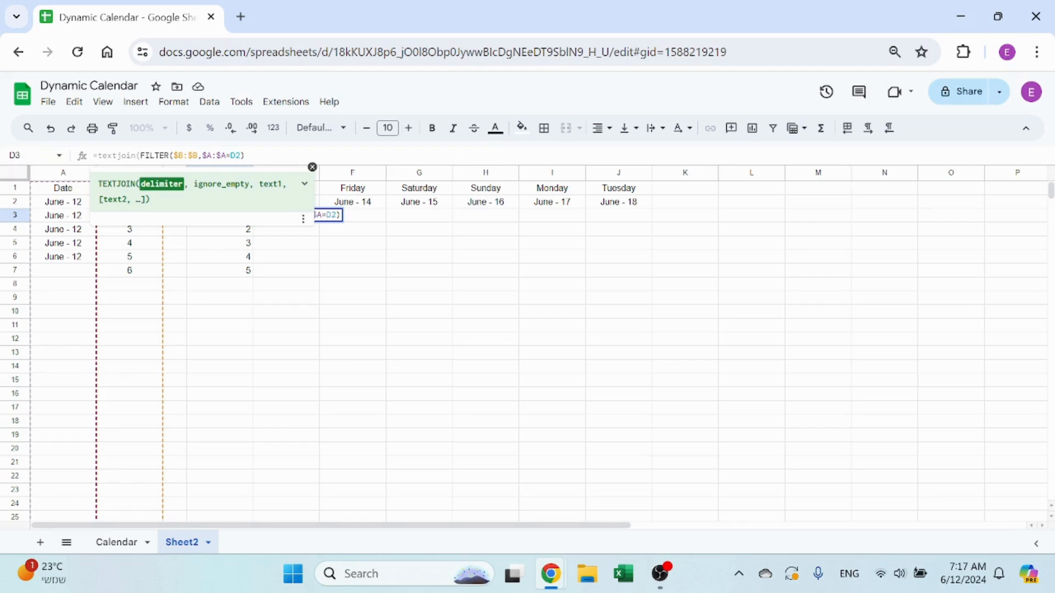
{"action": "type", "text": "char("}
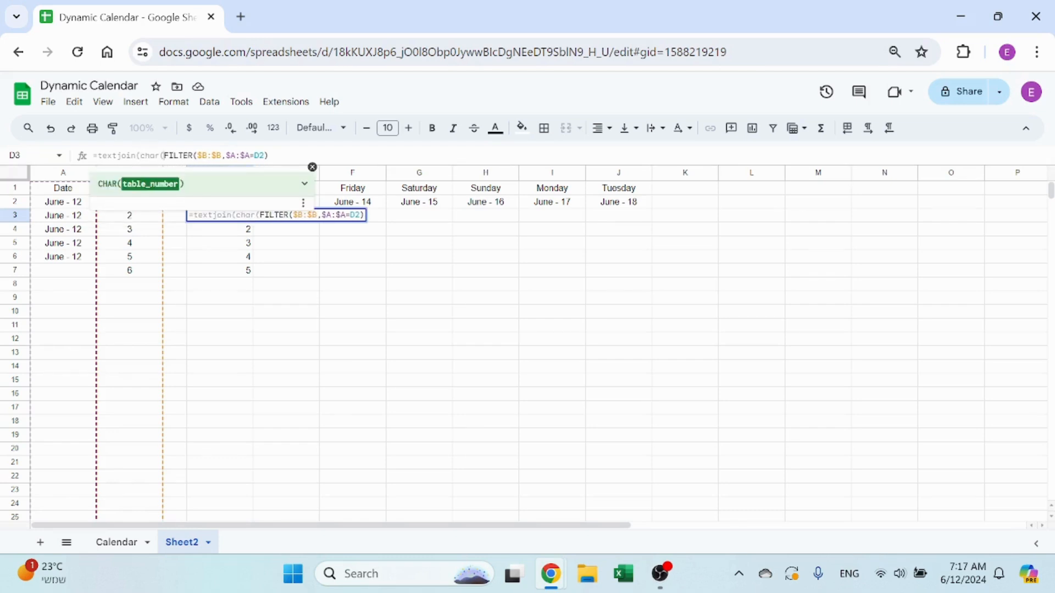
{"action": "type", "text": "10)"}
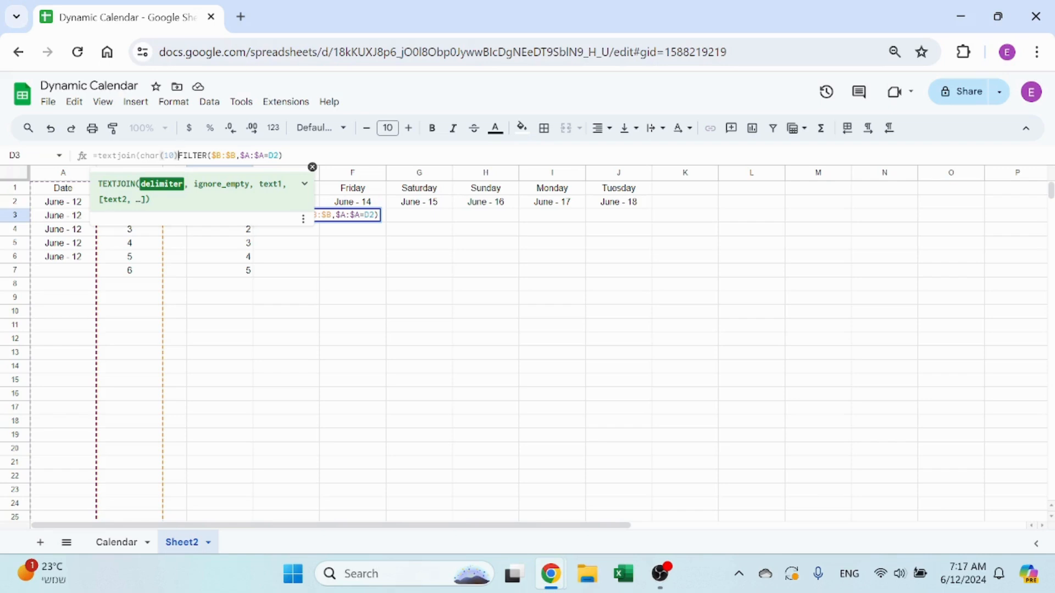
{"action": "type", "text": ","}
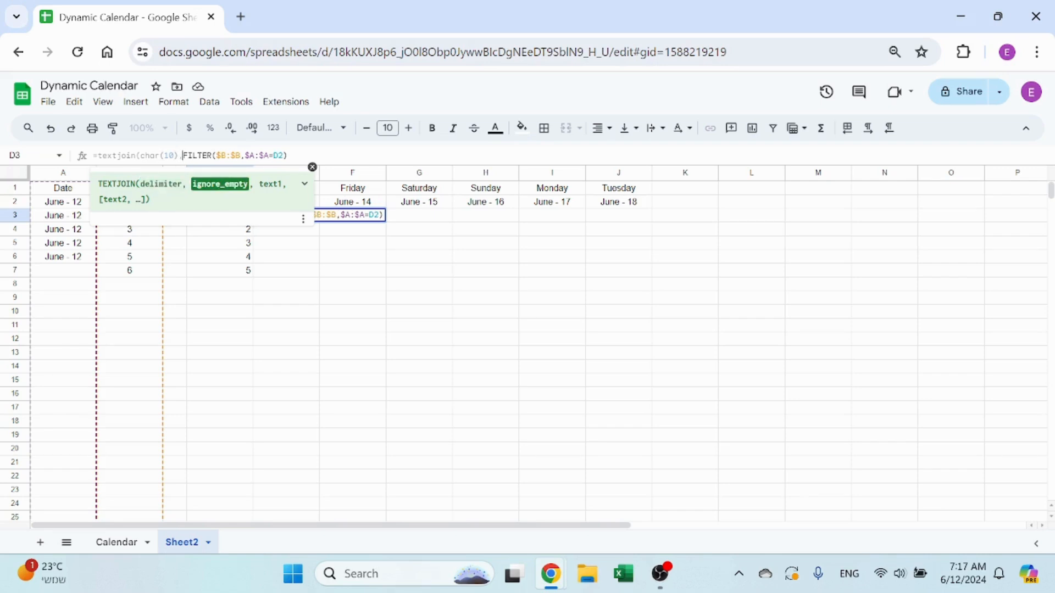
{"action": "type", "text": "true,"}
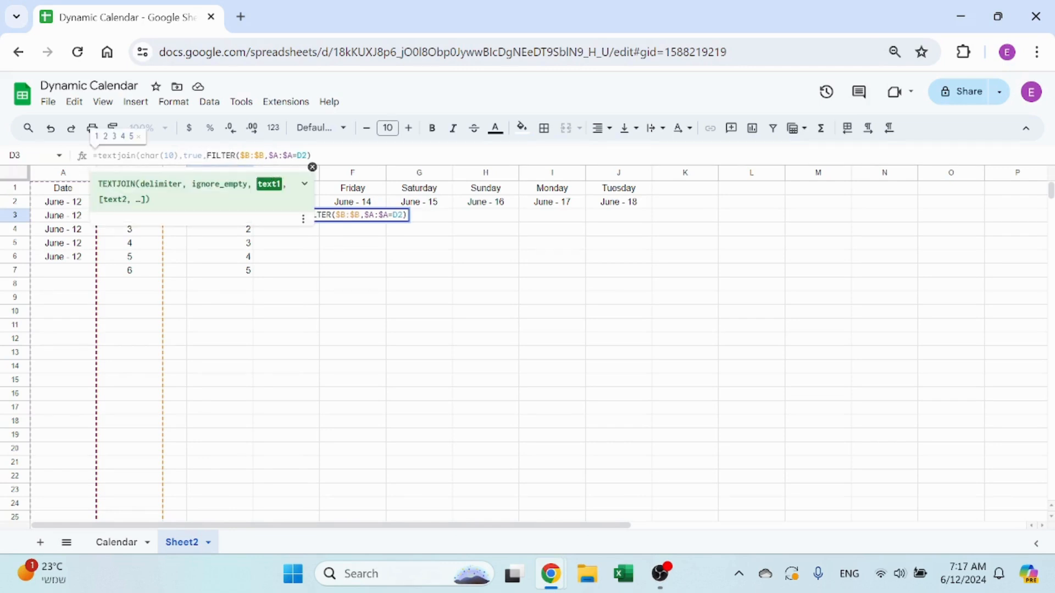
{"action": "left_click", "coordinate": [311, 155]}
{"action": "key", "text": "Return"}
{"action": "key", "text": "Up"}
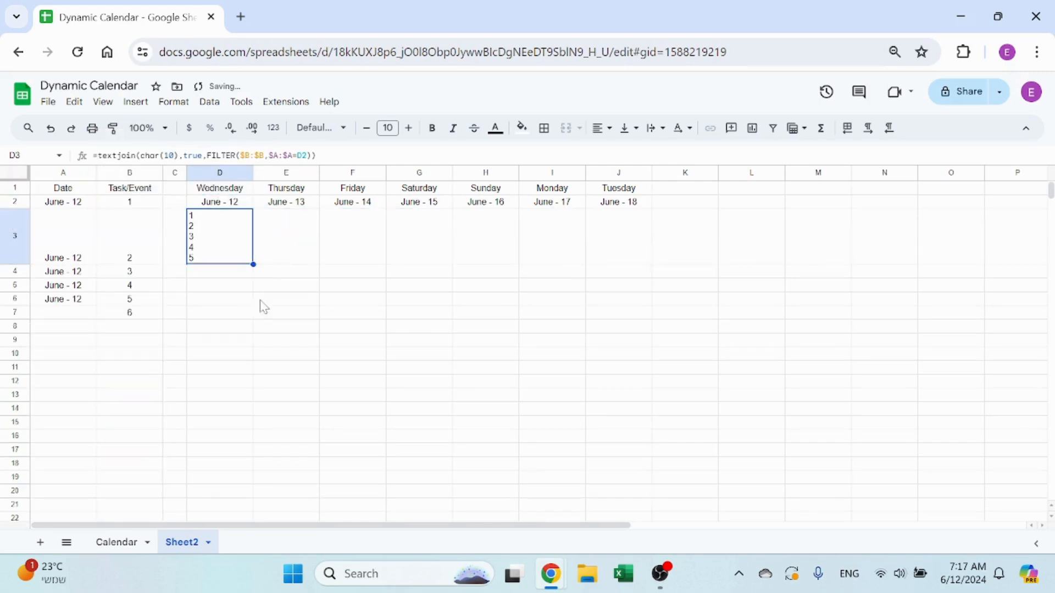
- Centre the task list in D3 horizontally and vertically and fill its formula across to J3
{"action": "left_click", "coordinate": [605, 129]}
{"action": "left_click", "coordinate": [620, 154]}
{"action": "left_click", "coordinate": [627, 128]}
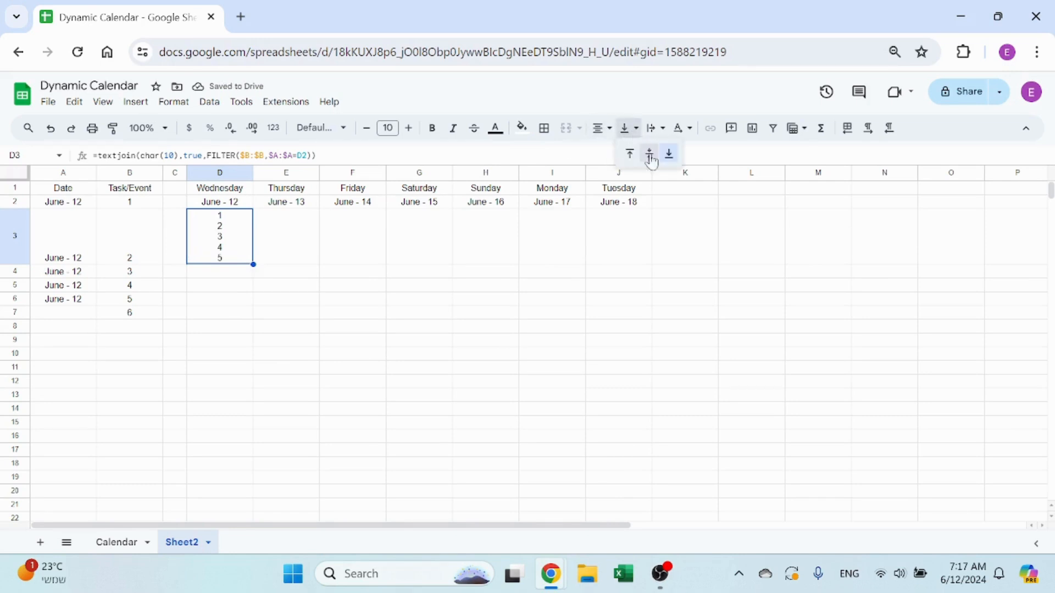
{"action": "left_click", "coordinate": [650, 156]}
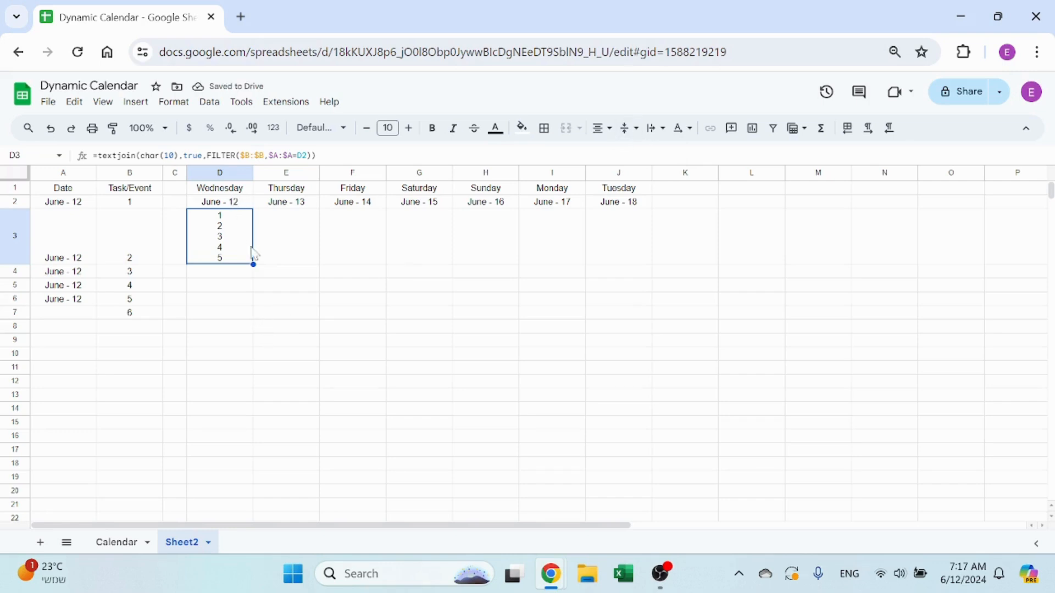
{"action": "left_click_drag", "start_coordinate": [254, 264], "coordinate": [621, 269]}
{"action": "left_click", "coordinate": [299, 242]}
{"action": "left_click", "coordinate": [662, 247]}
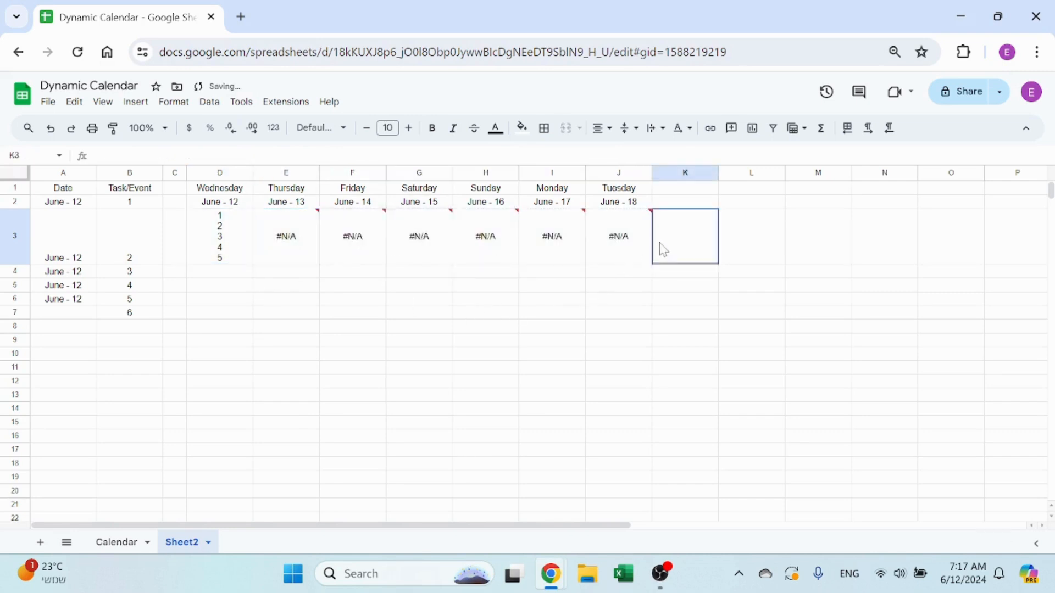
{"action": "left_click", "coordinate": [624, 248]}
- Wrap D3's formula as =iferror(textjoin(char(10),true,FILTER($B:$B,$A:$A=D2)),"") and fill it across to J3
{"action": "left_click", "coordinate": [222, 241]}
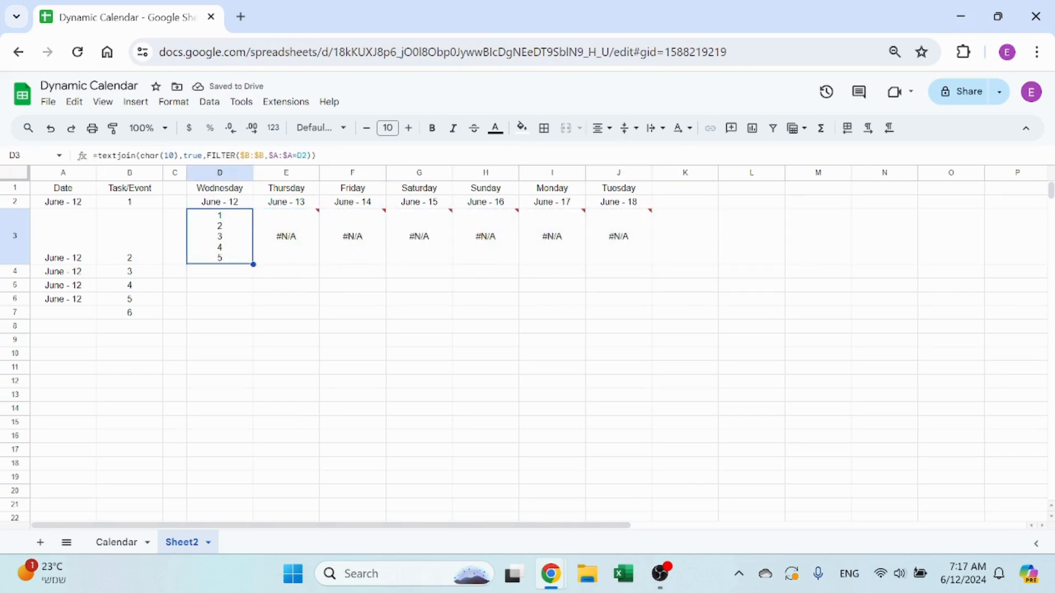
{"action": "left_click", "coordinate": [178, 156]}
{"action": "key", "text": "Home"}
{"action": "key", "text": "Right"}
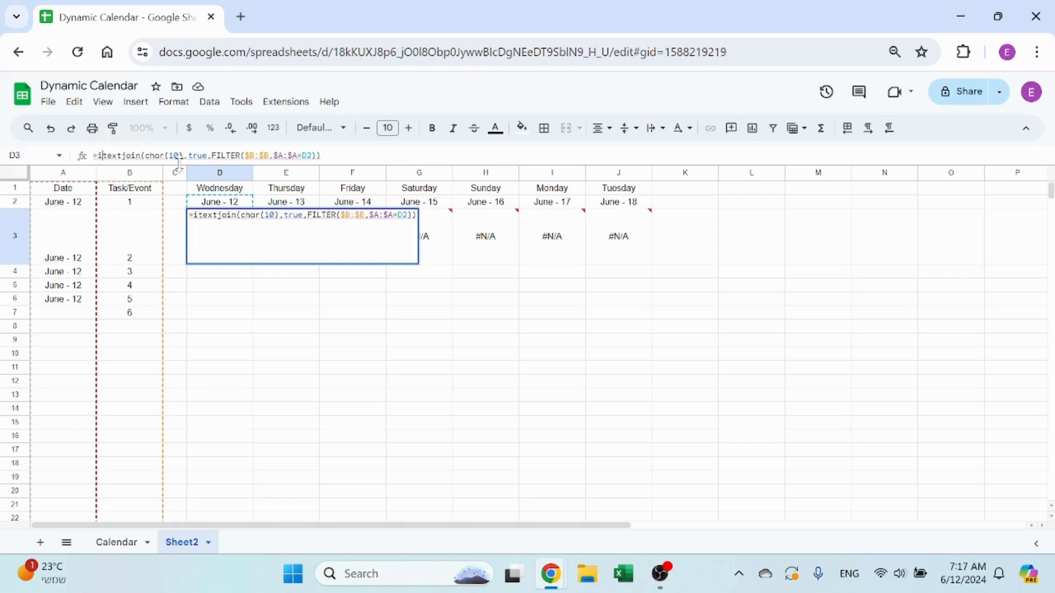
{"action": "type", "text": "iferror("}
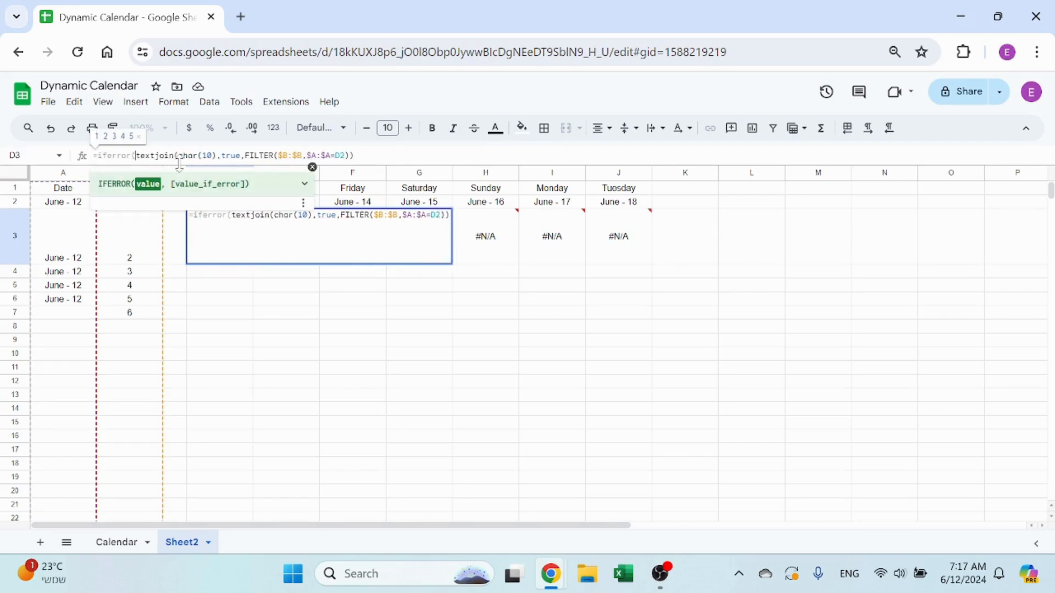
{"action": "type", "text": ",\"\")"}
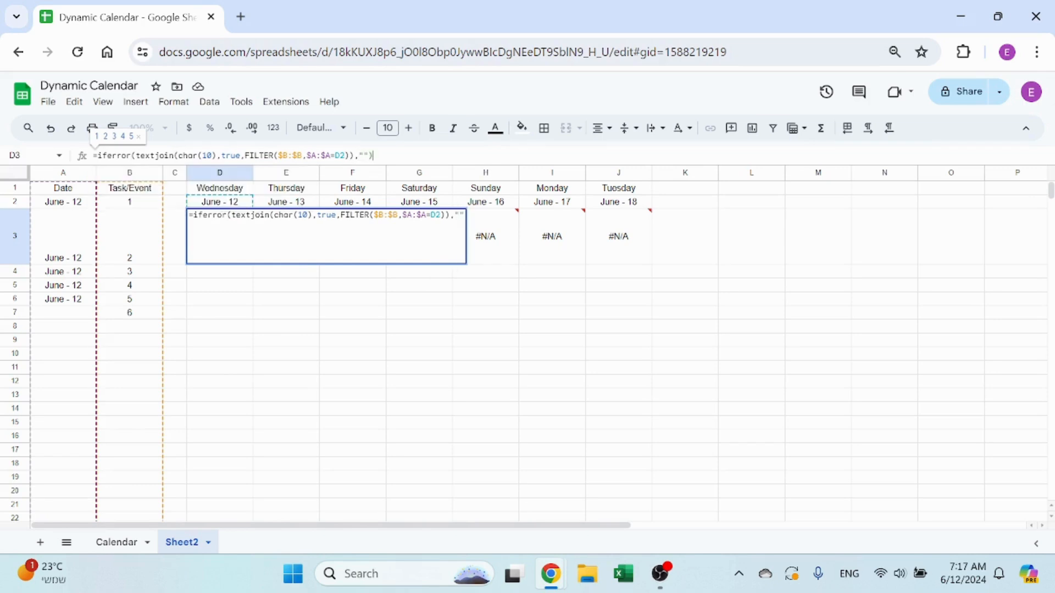
{"action": "key", "text": "Return"}
{"action": "key", "text": "Up"}
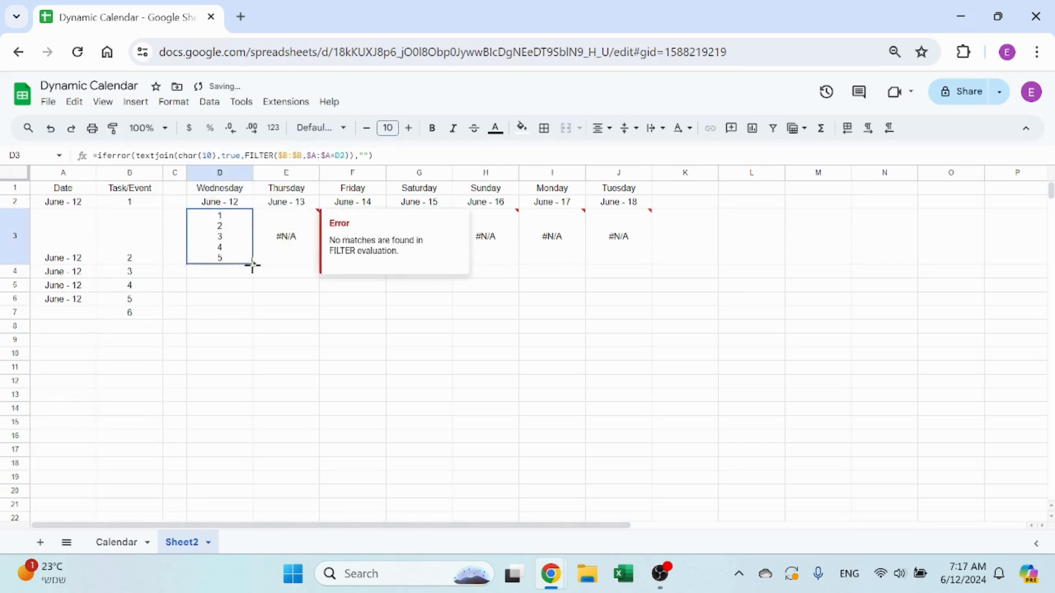
{"action": "left_click_drag", "start_coordinate": [253, 264], "coordinate": [648, 267]}
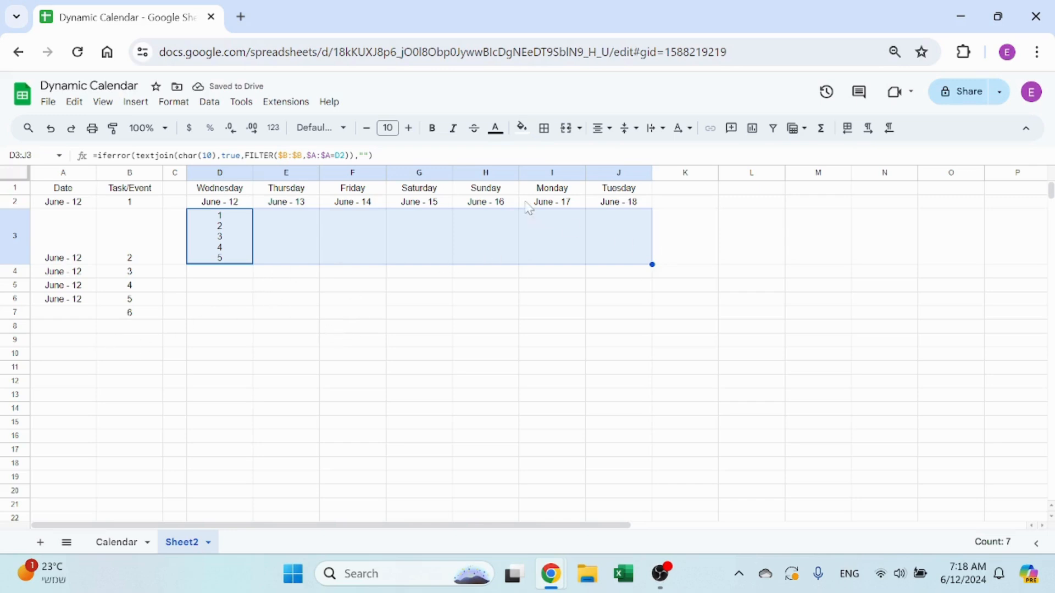
- Copy the June 17 date from I2 into A6:A7 as values only and check Monday's task cell I3
{"action": "left_click", "coordinate": [553, 203]}
{"action": "key", "text": "ctrl+c"}
{"action": "left_click_drag", "start_coordinate": [63, 299], "coordinate": [67, 314]}
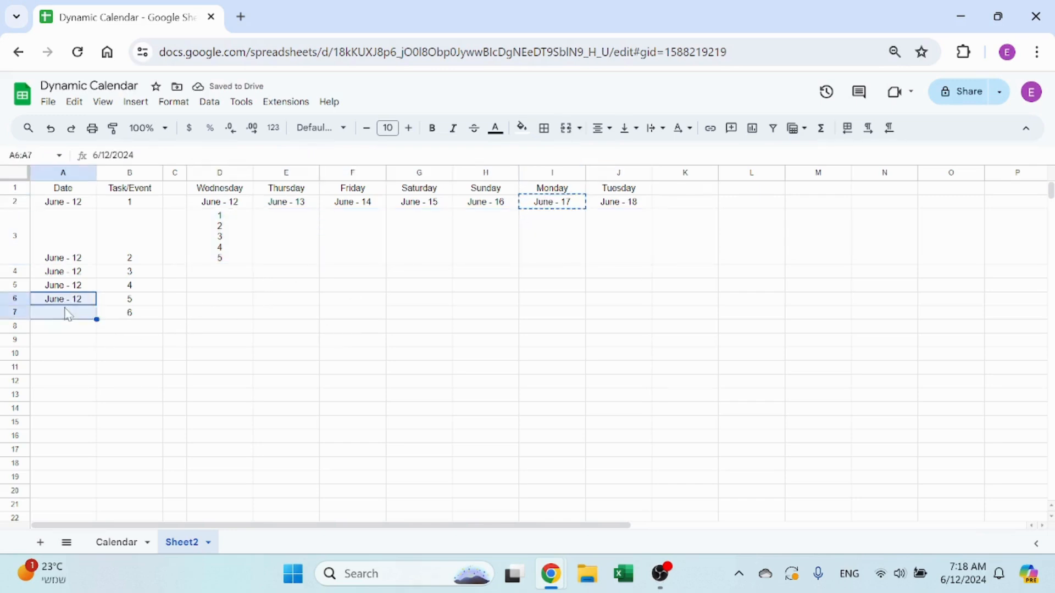
{"action": "right_click", "coordinate": [67, 314]}
{"action": "mouse_move", "coordinate": [158, 206]}
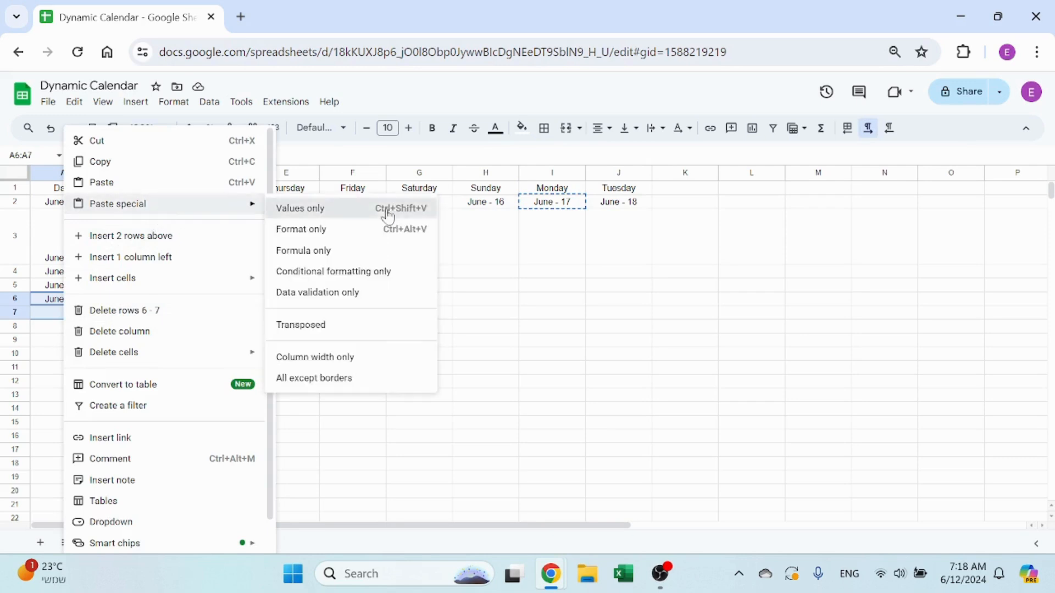
{"action": "left_click", "coordinate": [387, 215]}
{"action": "left_click", "coordinate": [566, 241]}
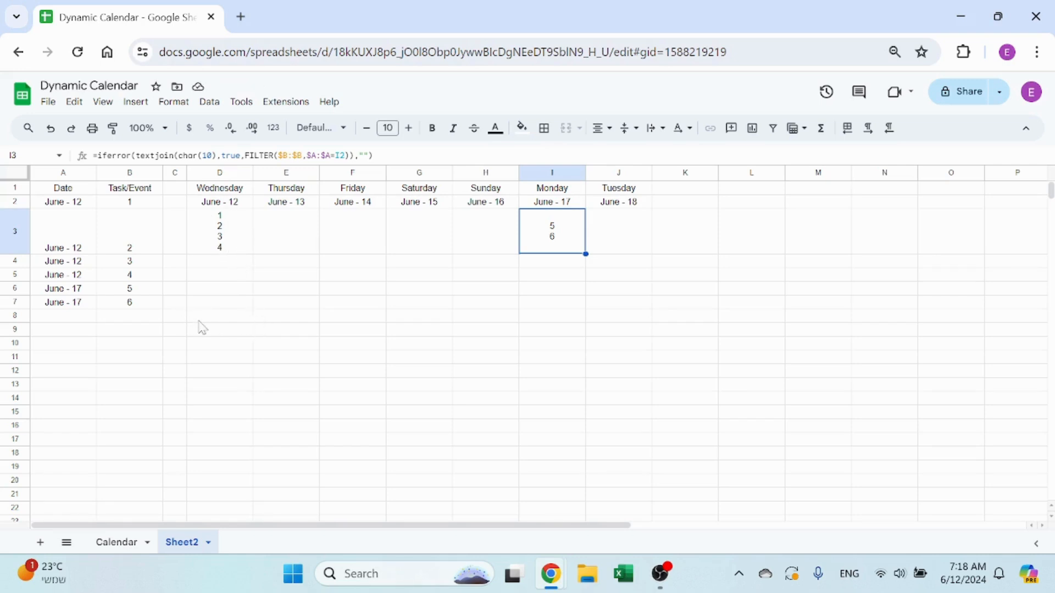
- Test the growing task list by pasting copies of A2:B4 at A8, A11 and A14
{"action": "left_click", "coordinate": [77, 189]}
{"action": "left_click", "coordinate": [81, 205]}
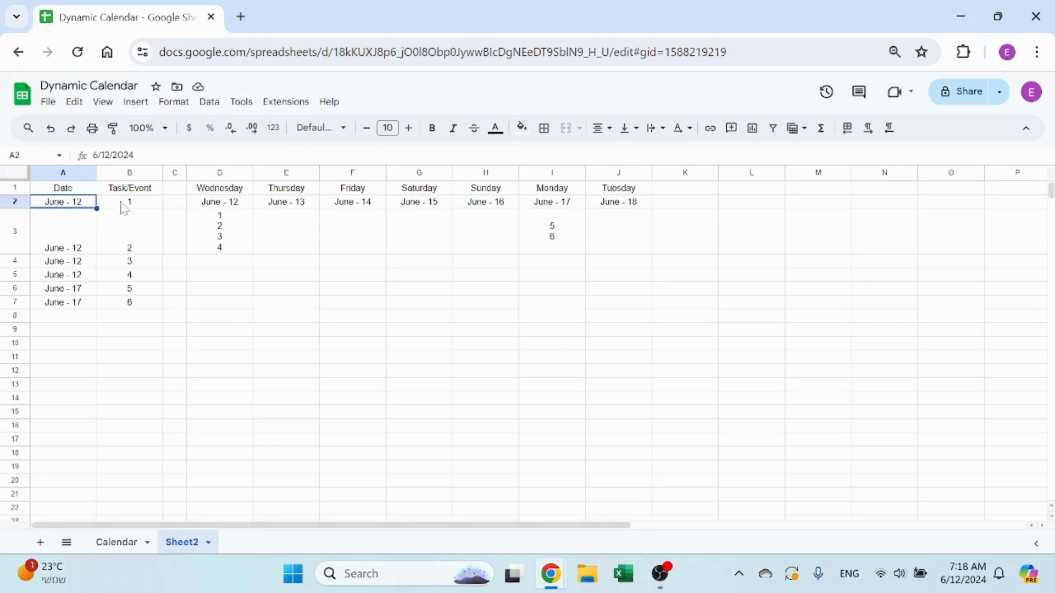
{"action": "left_click_drag", "start_coordinate": [124, 208], "coordinate": [70, 265]}
{"action": "key", "text": "ctrl+c"}
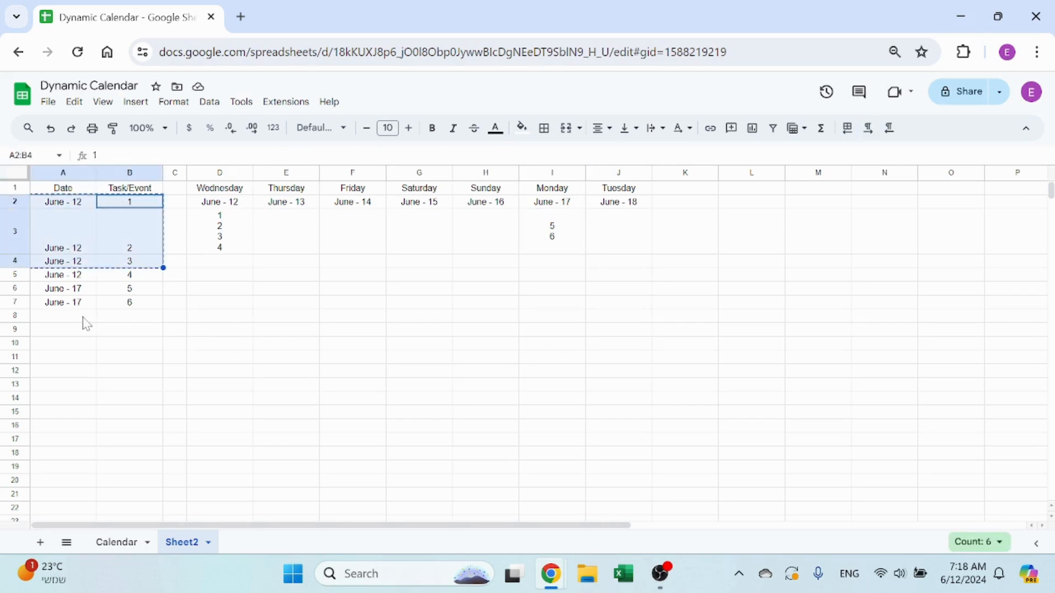
{"action": "left_click", "coordinate": [83, 317]}
{"action": "key", "text": "ctrl+v"}
{"action": "left_click", "coordinate": [89, 391]}
{"action": "key", "text": "ctrl+v"}
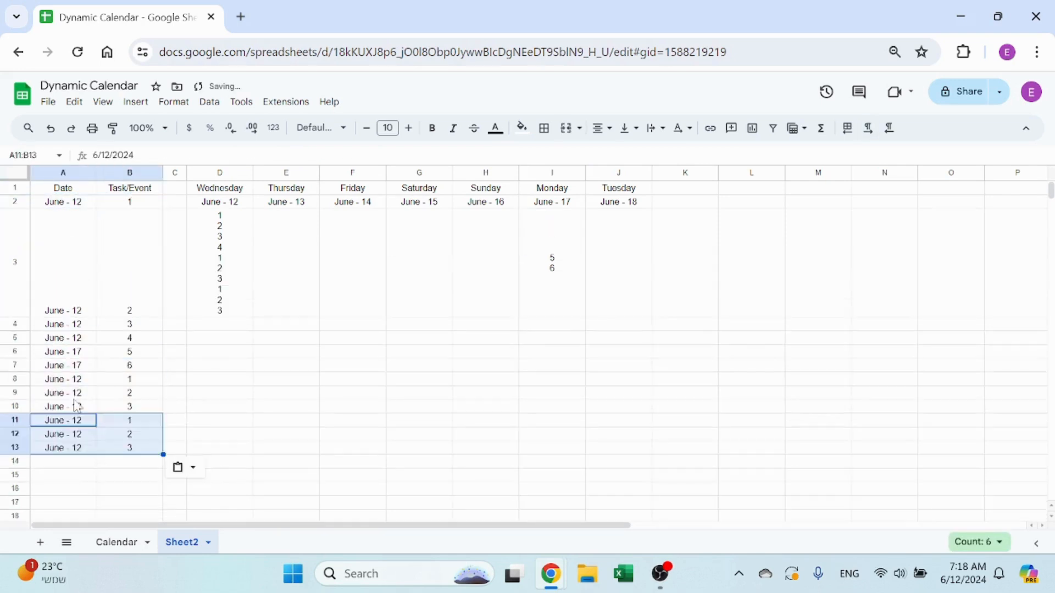
{"action": "left_click", "coordinate": [70, 464]}
{"action": "key", "text": "ctrl+v"}
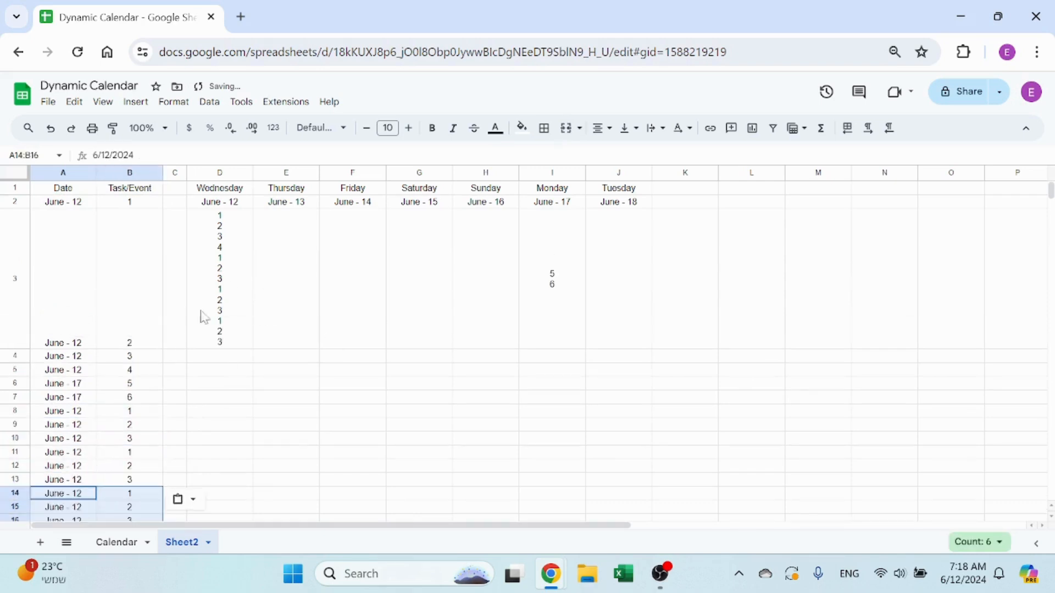
- Undo the three pasted task blocks below the list
{"action": "key", "text": "ctrl+z"}
{"action": "key", "text": "ctrl+z"}
{"action": "key", "text": "ctrl+z"}
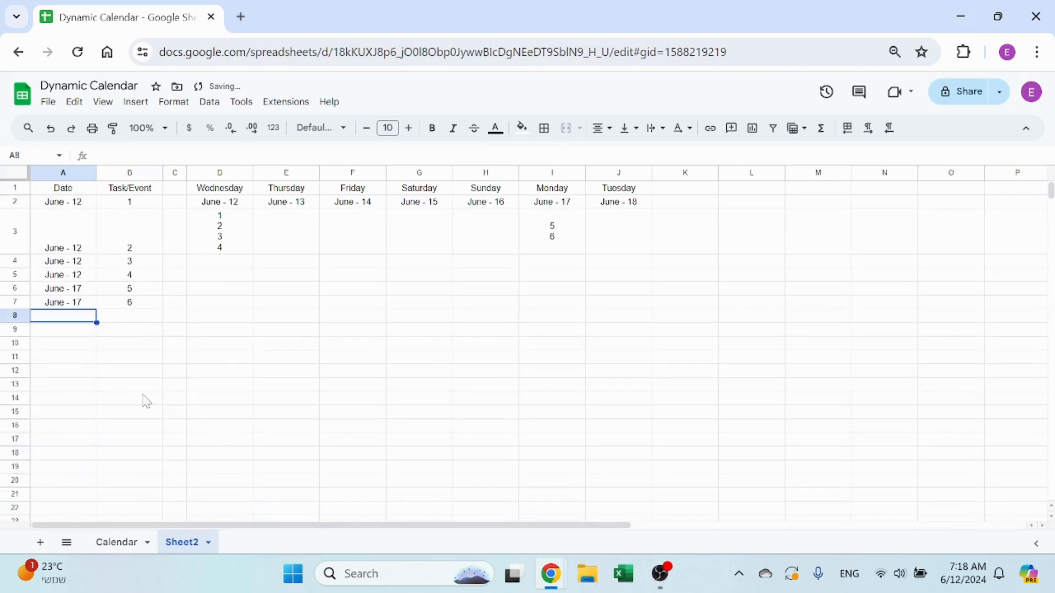
{"action": "scroll", "coordinate": [144, 338], "scroll_direction": "down", "scroll_amount": 2}
{"action": "left_click", "coordinate": [158, 331]}
{"action": "scroll", "coordinate": [157, 331], "scroll_direction": "up", "scroll_amount": 2}
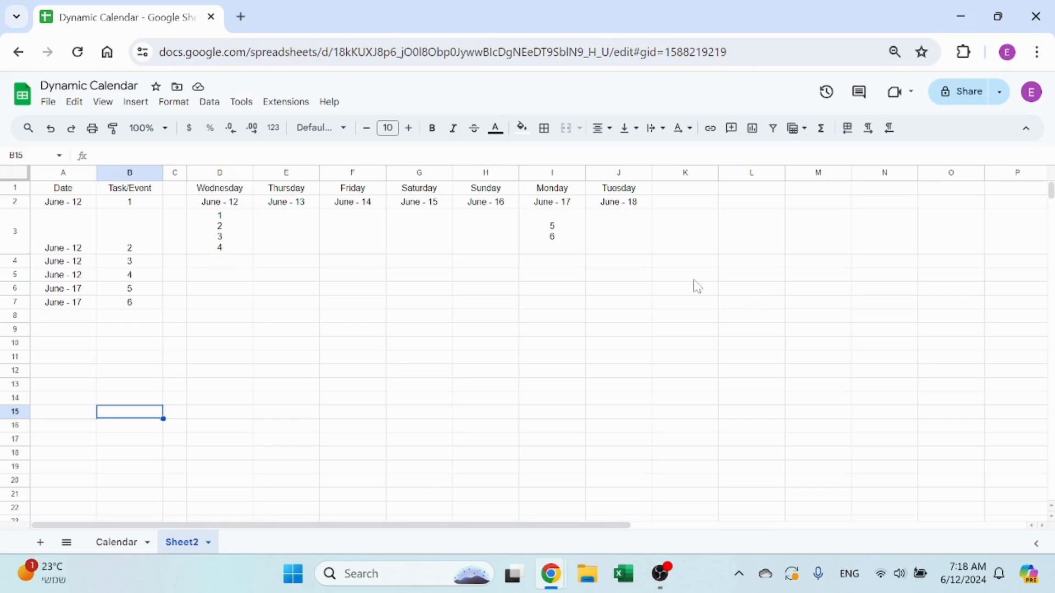
- Freeze the sheet's rows down to row 2
{"action": "left_click", "coordinate": [237, 208]}
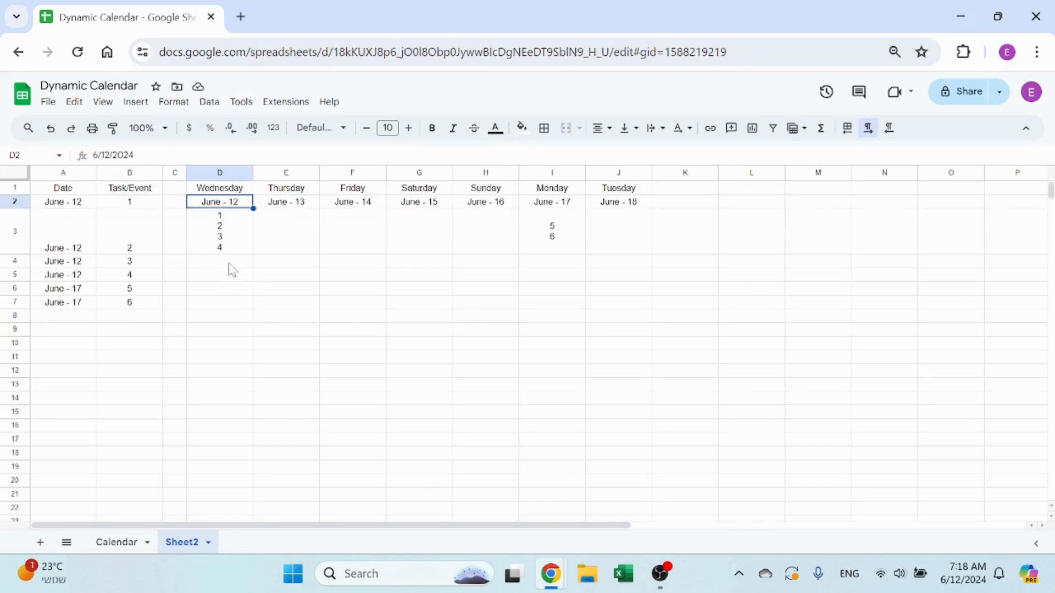
{"action": "left_click", "coordinate": [231, 263]}
{"action": "left_click", "coordinate": [16, 201]}
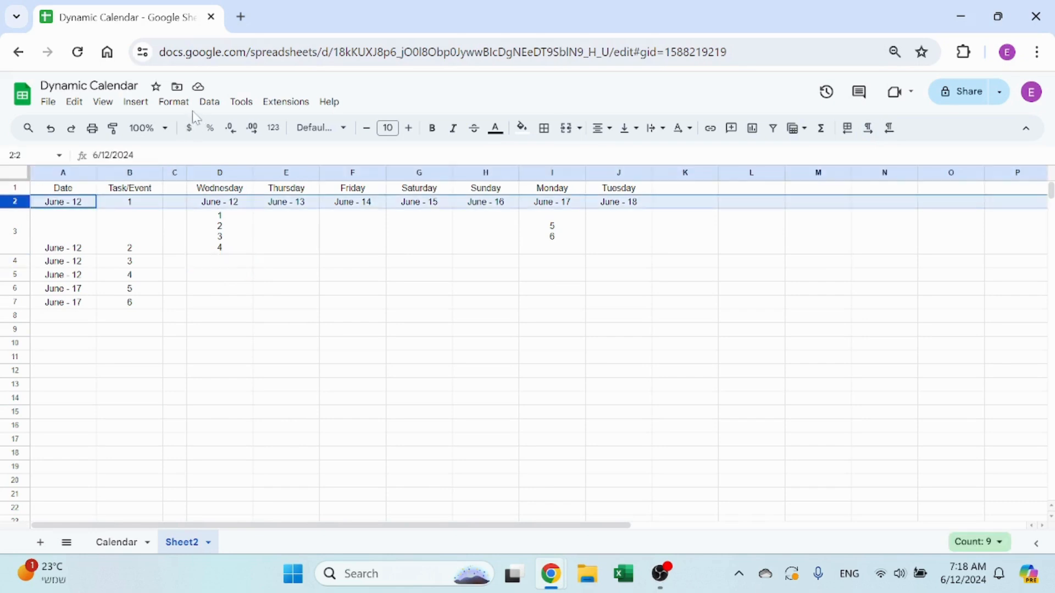
{"action": "left_click", "coordinate": [103, 102]}
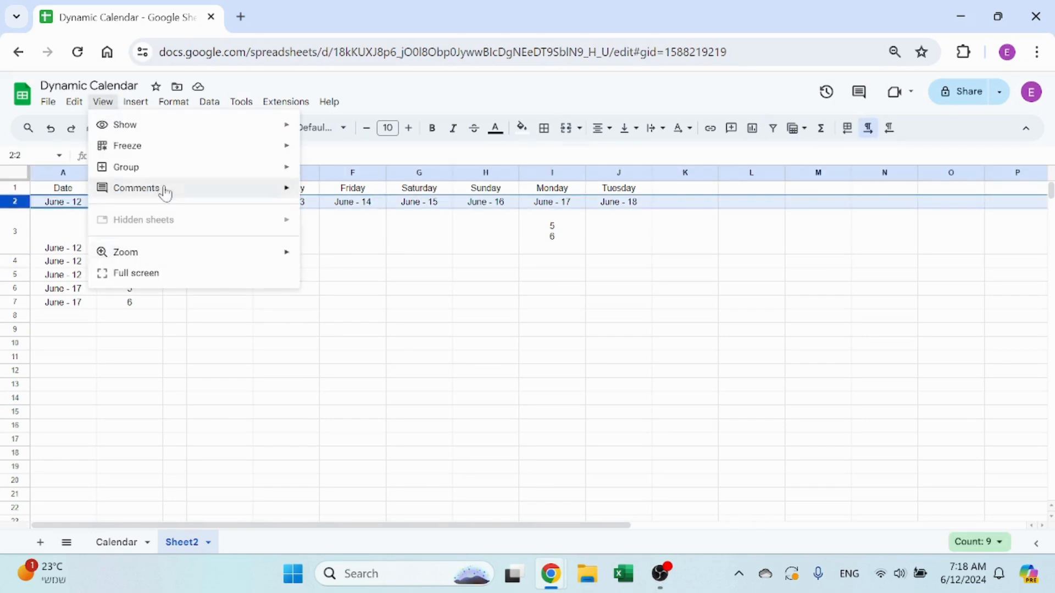
{"action": "mouse_move", "coordinate": [207, 154]}
{"action": "left_click", "coordinate": [346, 214]}
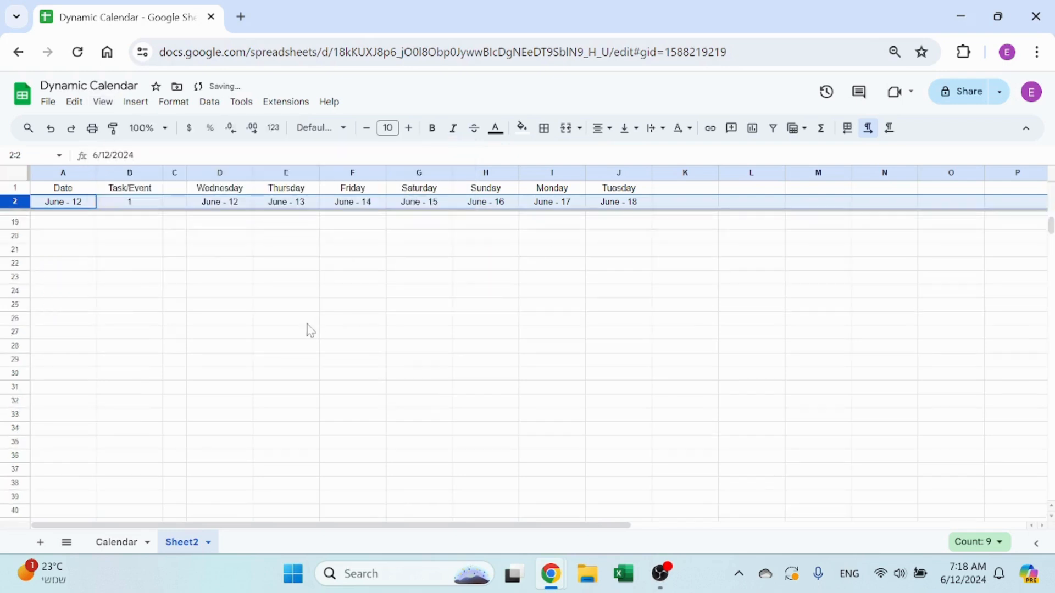
{"action": "scroll", "coordinate": [310, 330], "scroll_direction": "up", "scroll_amount": 5}
{"action": "left_click", "coordinate": [205, 280]}
- Limit the frozen area to row 1 only and check it while moving through the sheet
{"action": "left_click", "coordinate": [15, 188]}
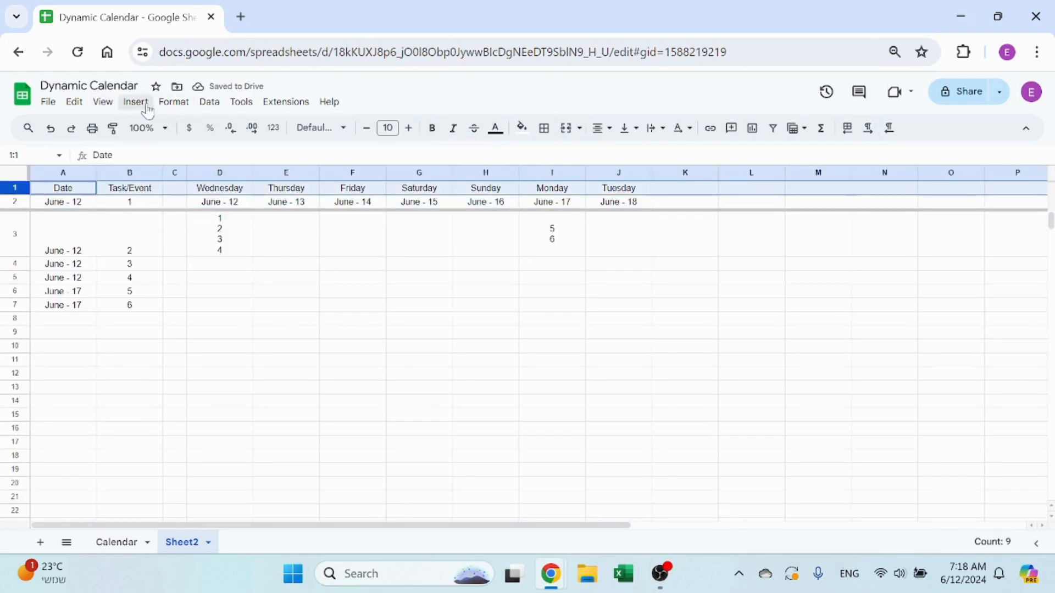
{"action": "left_click", "coordinate": [102, 102]}
{"action": "mouse_move", "coordinate": [193, 147]}
{"action": "left_click", "coordinate": [324, 173]}
{"action": "left_click", "coordinate": [278, 349]}
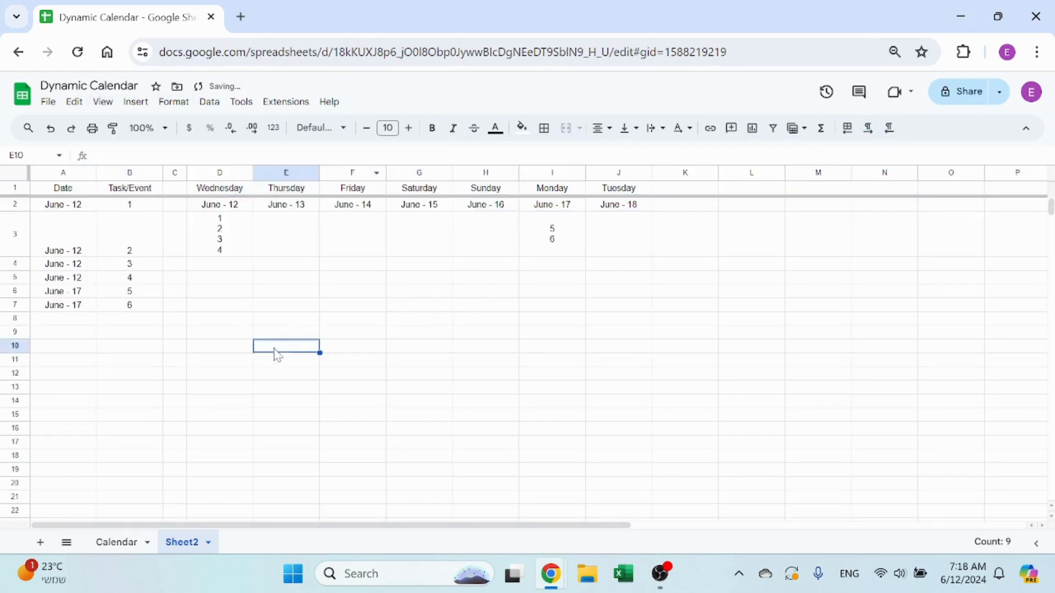
{"action": "scroll", "coordinate": [278, 354], "scroll_direction": "down", "scroll_amount": 12}
{"action": "scroll", "coordinate": [268, 333], "scroll_direction": "up", "scroll_amount": 12}
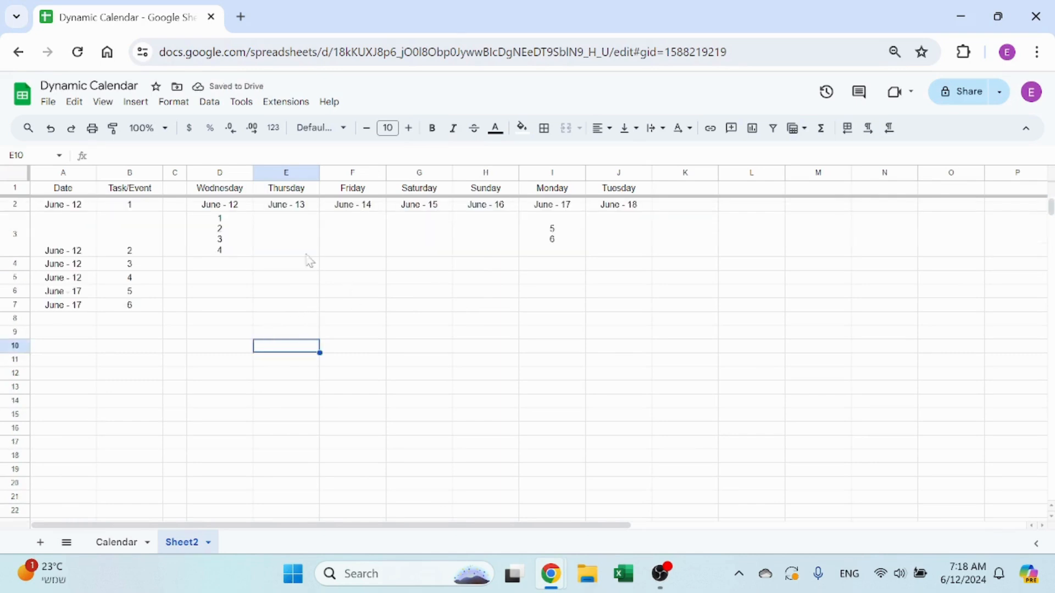
- Insert one empty row above the header row at the top of the sheet
{"action": "left_click", "coordinate": [25, 187]}
{"action": "right_click", "coordinate": [25, 187]}
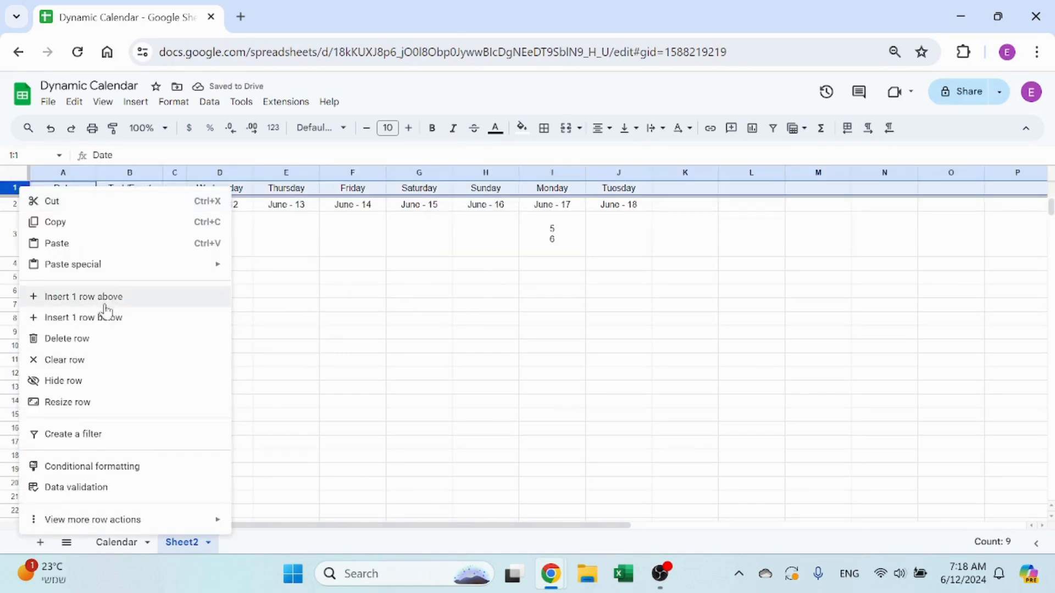
{"action": "left_click", "coordinate": [105, 300]}
{"action": "left_click", "coordinate": [345, 338]}
{"action": "scroll", "coordinate": [308, 324], "scroll_direction": "down", "scroll_amount": 9}
{"action": "scroll", "coordinate": [296, 309], "scroll_direction": "up", "scroll_amount": 9}
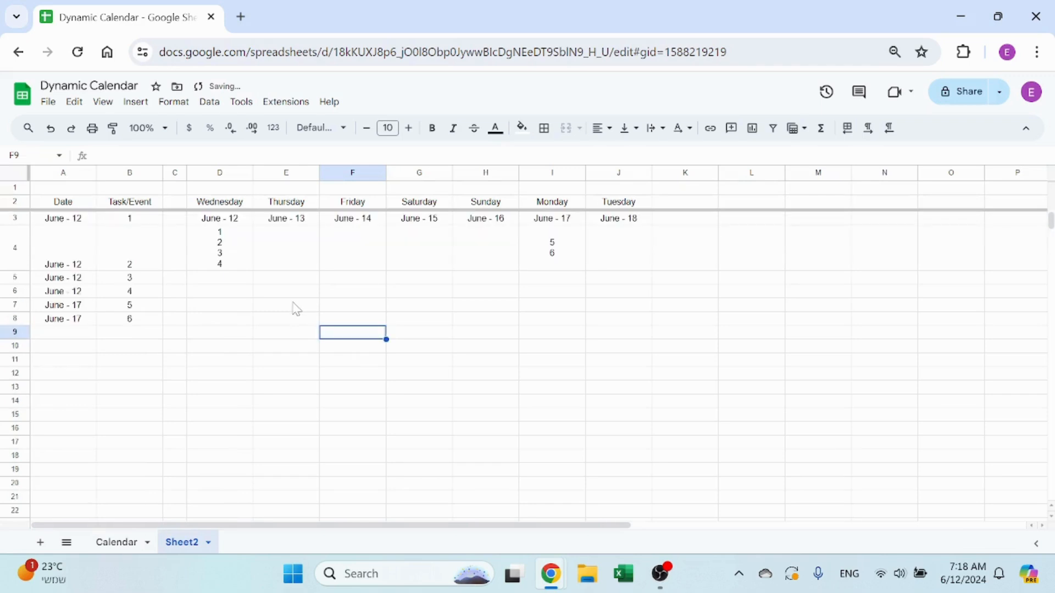
- Center the contents of columns A through J horizontally
{"action": "left_click_drag", "start_coordinate": [81, 174], "coordinate": [605, 194]}
{"action": "left_click", "coordinate": [602, 128]}
{"action": "left_click", "coordinate": [622, 154]}
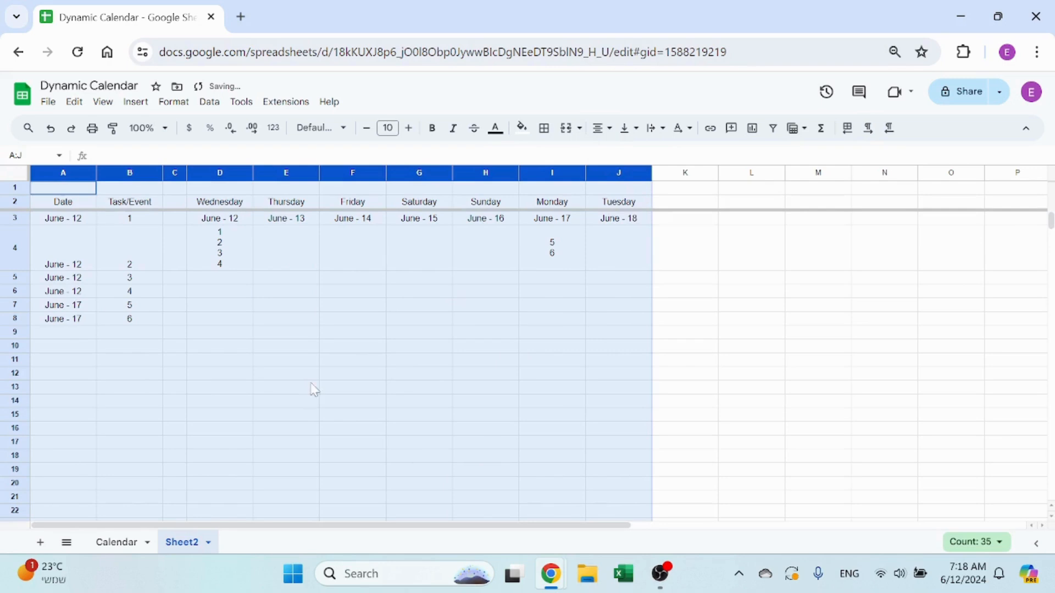
{"action": "left_click", "coordinate": [312, 386]}
- Enter =D3+7 in D5 to start the second week's dates and fill it across to J5
{"action": "left_click", "coordinate": [238, 283]}
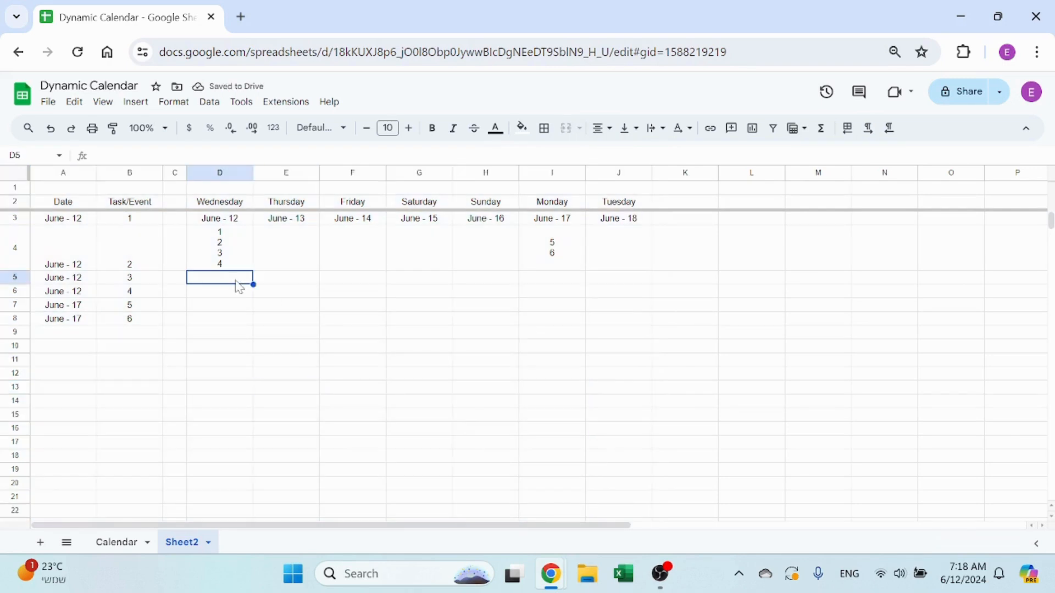
{"action": "type", "text": "="}
{"action": "left_click", "coordinate": [242, 222]}
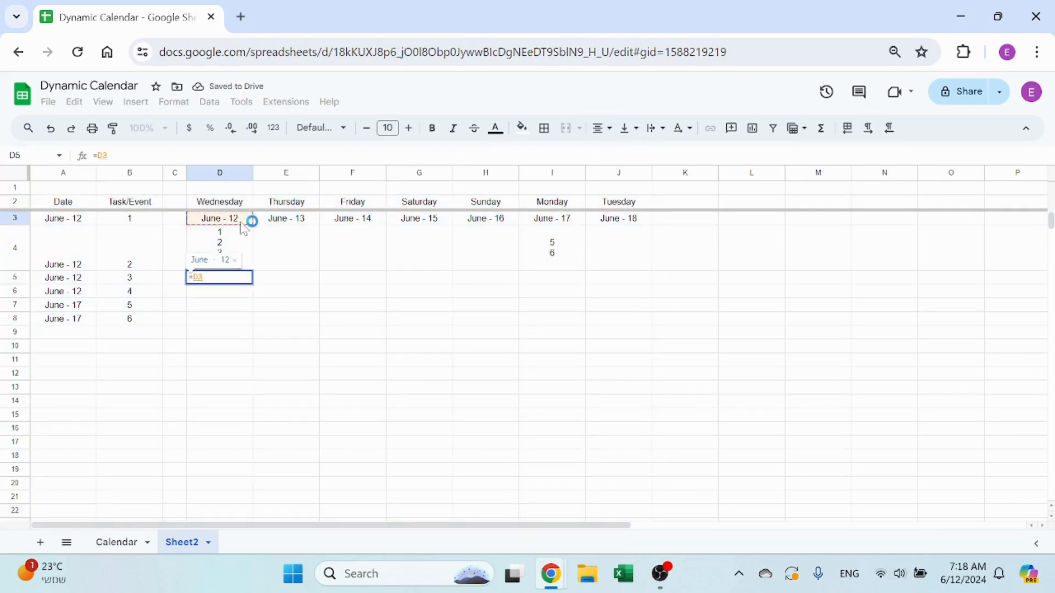
{"action": "type", "text": "+7"}
{"action": "key", "text": "Return"}
{"action": "key", "text": "Up"}
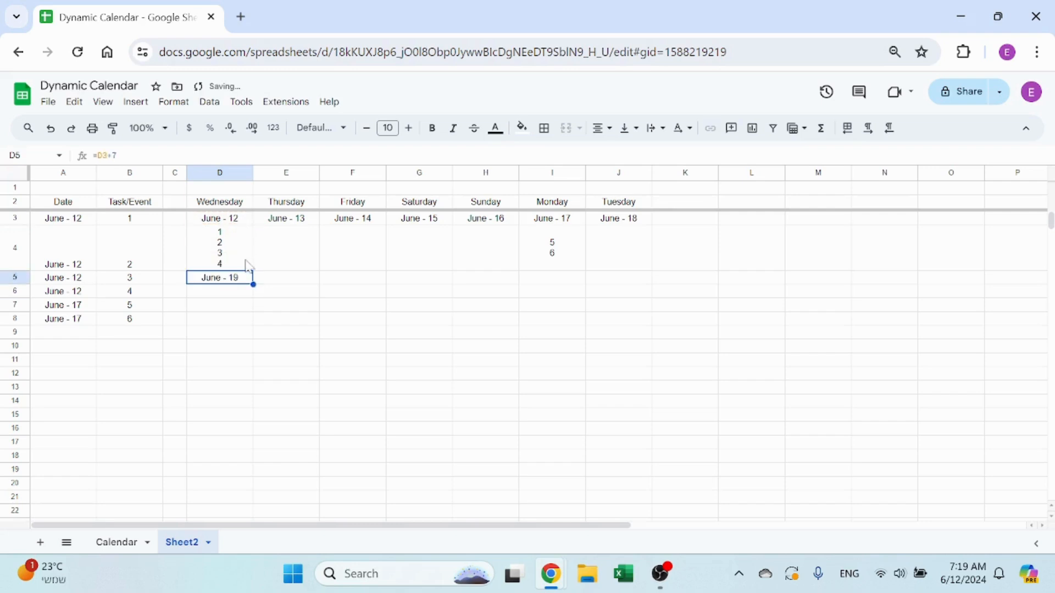
{"action": "left_click_drag", "start_coordinate": [253, 284], "coordinate": [651, 291]}
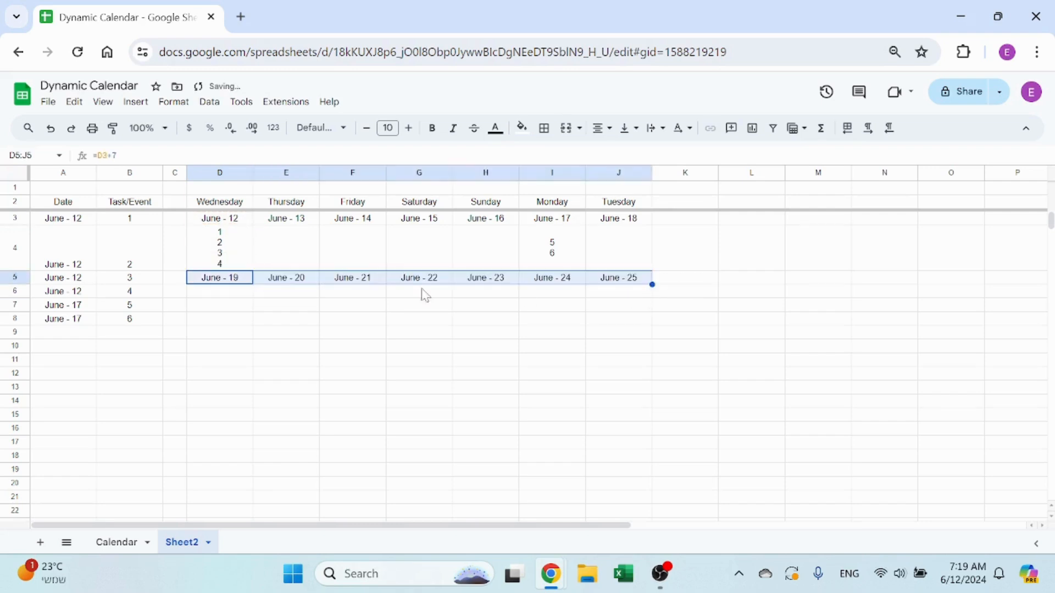
- Copy the task formulas from D4:J4 into row 6 below the second week's dates, starting at D6
{"action": "left_click_drag", "start_coordinate": [220, 248], "coordinate": [626, 258]}
{"action": "key", "text": "ctrl+c"}
{"action": "left_click", "coordinate": [228, 296]}
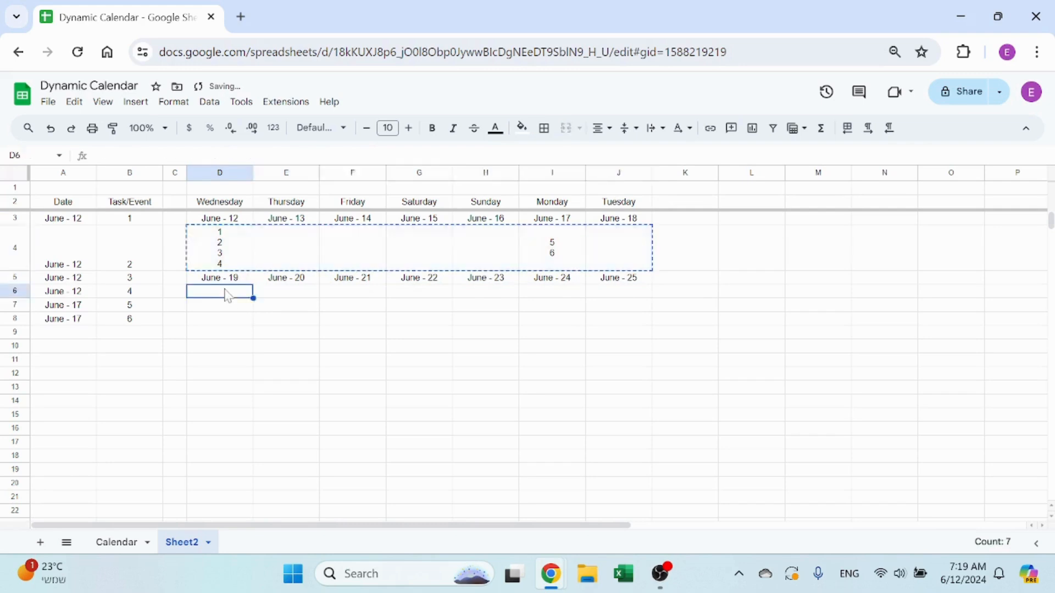
{"action": "key", "text": "ctrl+v"}
{"action": "left_click", "coordinate": [330, 350]}
- Duplicate the second week's date and task rows D5:J6 at D7, D9 and D11 to add three more weeks
{"action": "left_click_drag", "start_coordinate": [249, 282], "coordinate": [608, 299]}
{"action": "key", "text": "ctrl+c"}
{"action": "left_click", "coordinate": [238, 305]}
{"action": "key", "text": "ctrl+v"}
{"action": "left_click", "coordinate": [236, 333]}
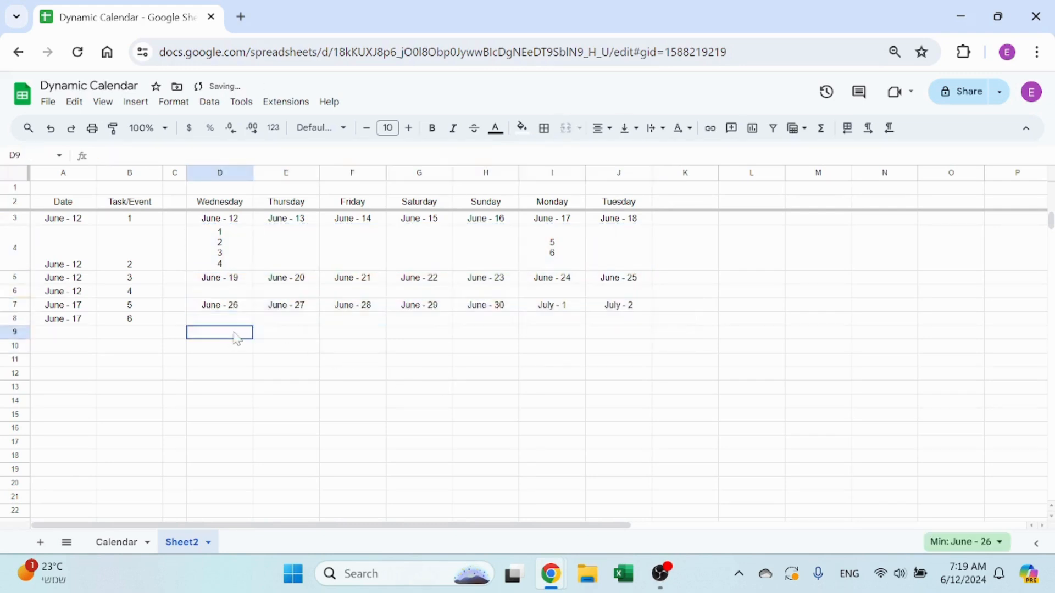
{"action": "key", "text": "ctrl+v"}
{"action": "left_click", "coordinate": [235, 360]}
{"action": "key", "text": "ctrl+v"}
{"action": "left_click", "coordinate": [242, 455]}
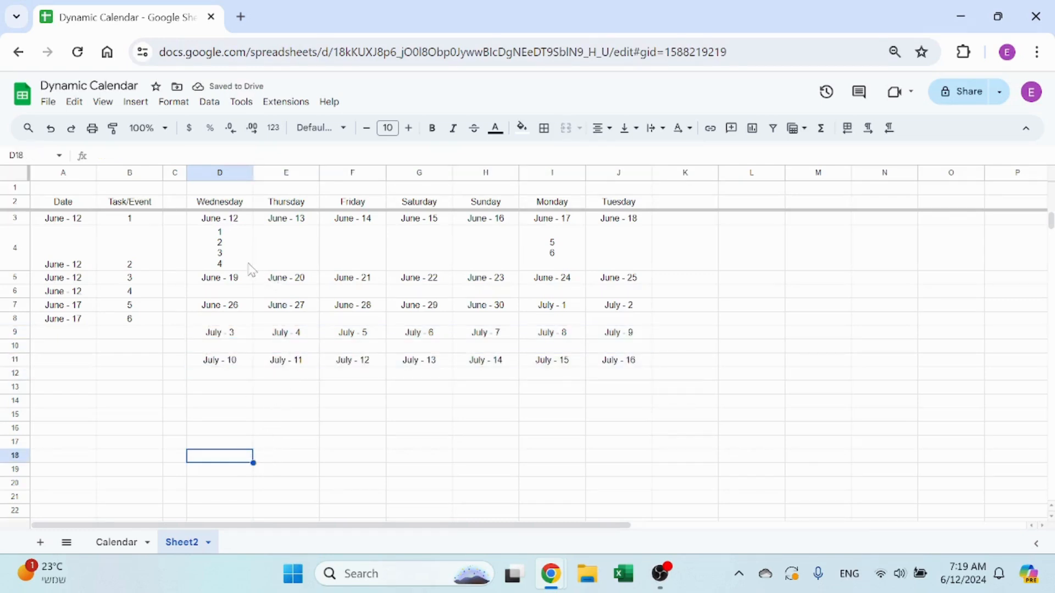
- Give the weekday headers in D2:J2 a blue fill and white text
{"action": "left_click_drag", "start_coordinate": [237, 206], "coordinate": [623, 210]}
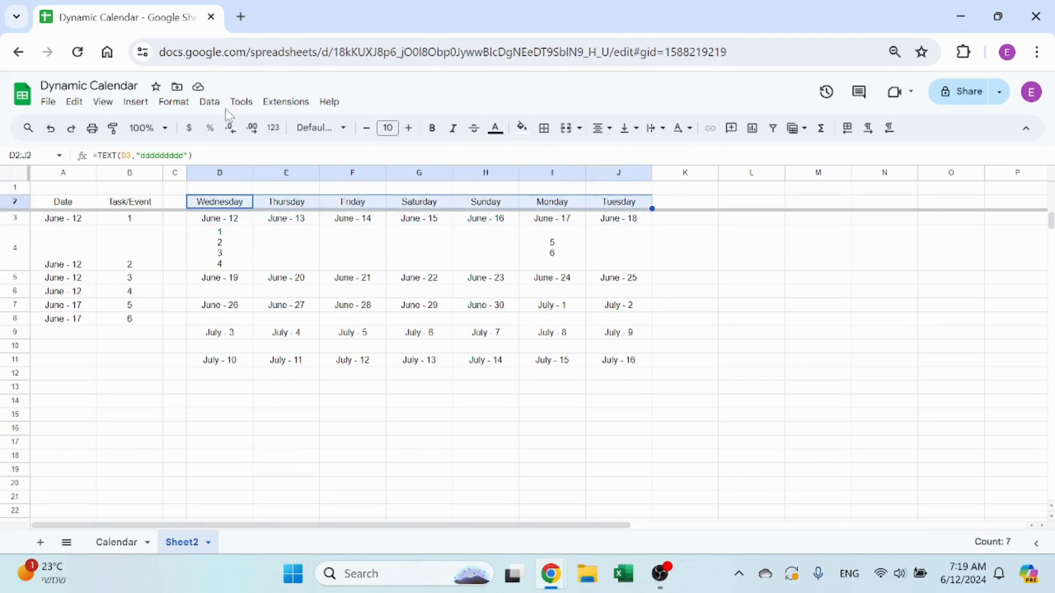
{"action": "left_click", "coordinate": [521, 127]}
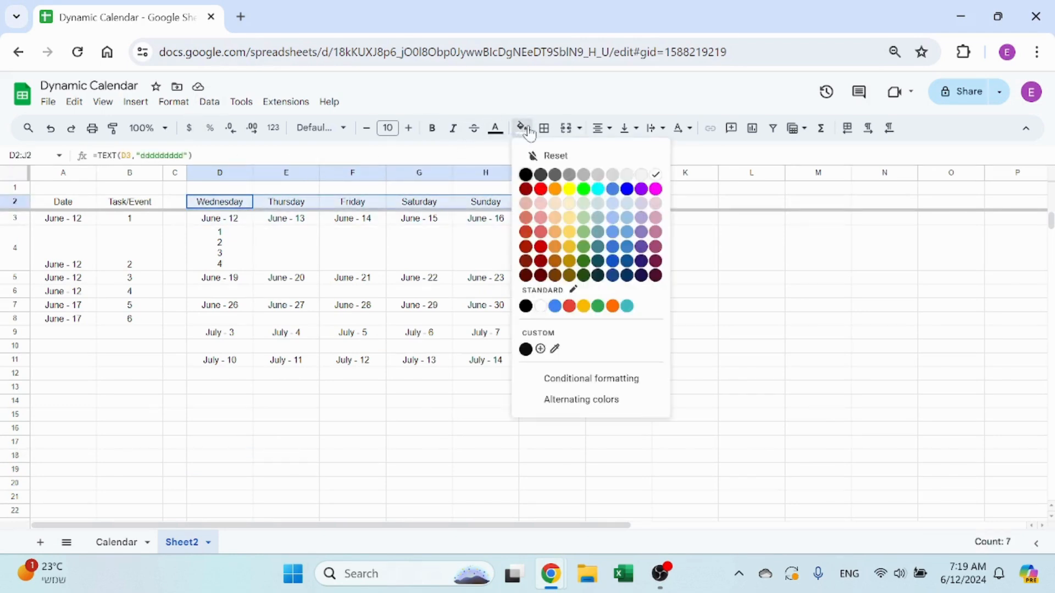
{"action": "left_click", "coordinate": [626, 187]}
{"action": "left_click", "coordinate": [495, 128]}
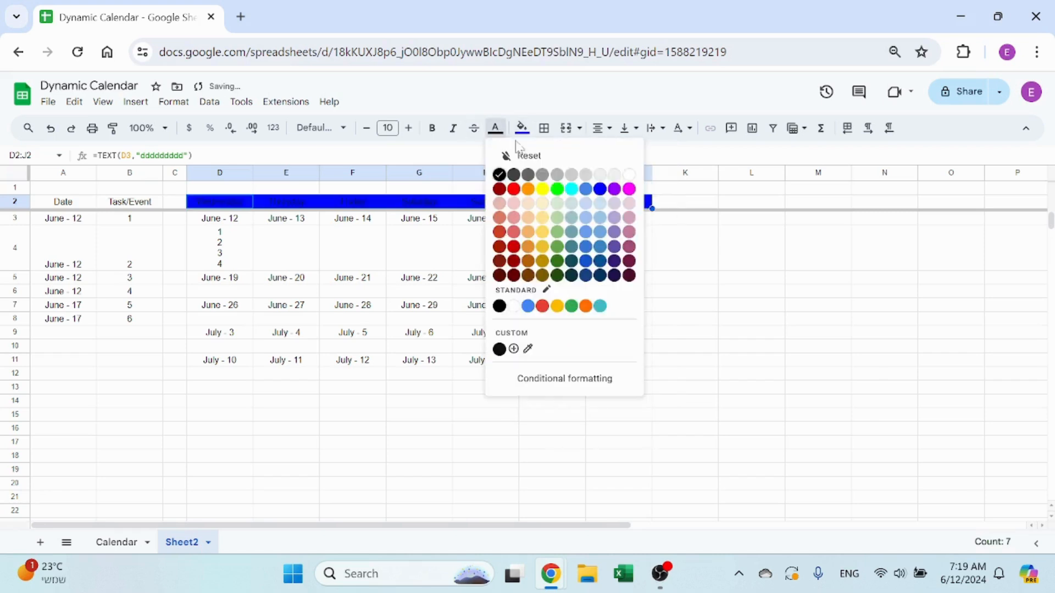
{"action": "left_click", "coordinate": [629, 173]}
- Copy the weekday header formatting from D2 onto the Date and Task/Event headers in A2:B2
{"action": "left_click", "coordinate": [243, 205]}
{"action": "left_click", "coordinate": [112, 127]}
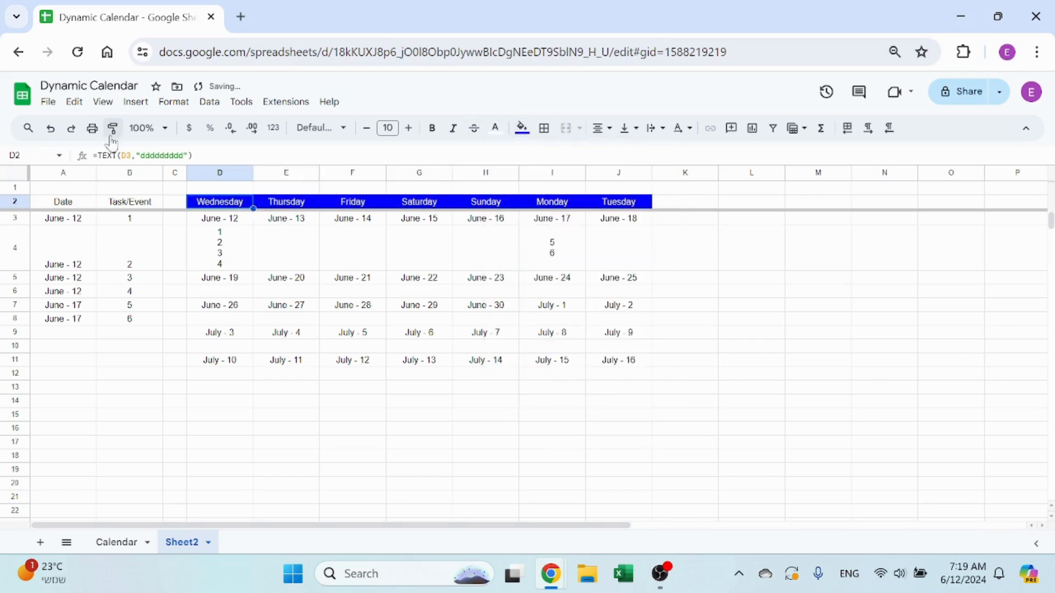
{"action": "left_click_drag", "start_coordinate": [70, 202], "coordinate": [125, 205]}
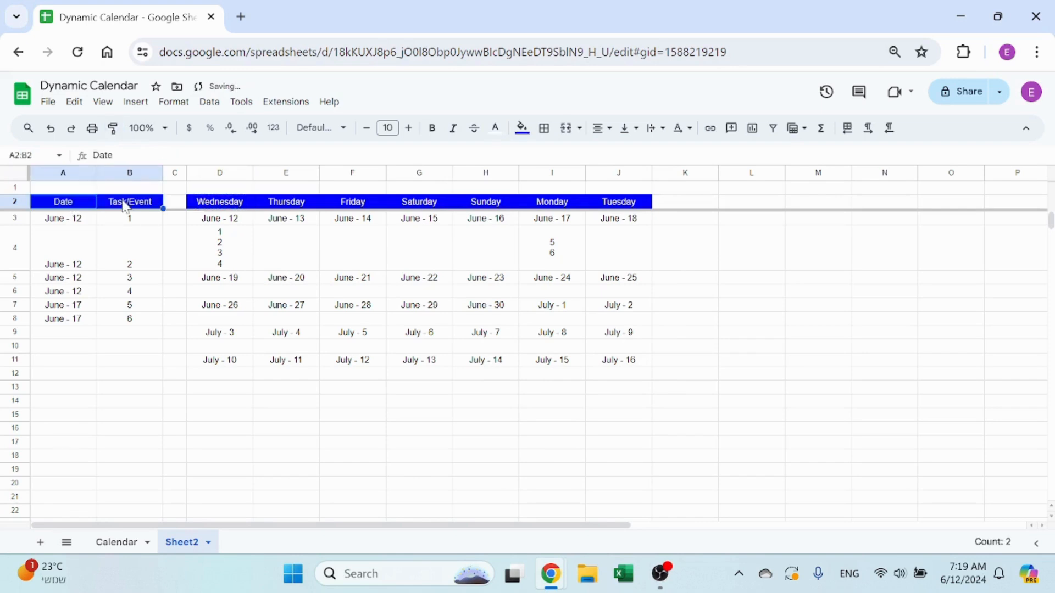
{"action": "left_click", "coordinate": [242, 388]}
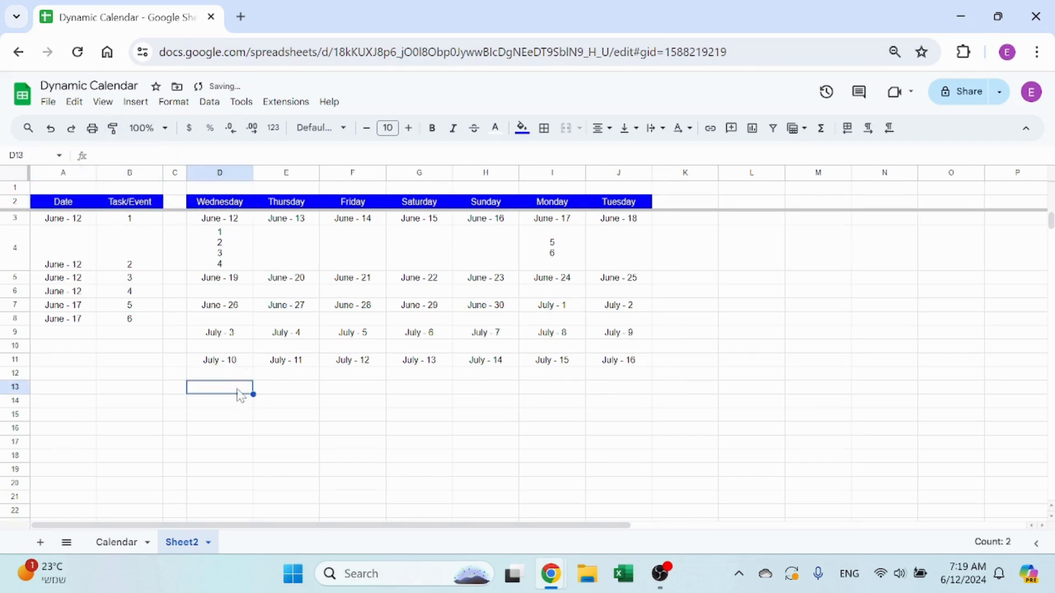
{"action": "left_click", "coordinate": [230, 204]}
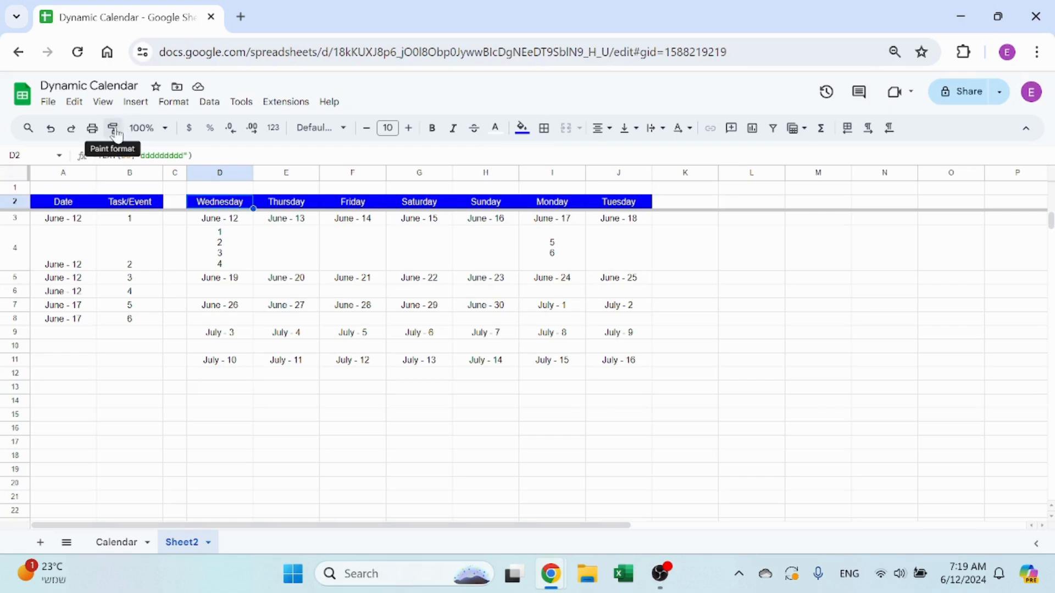
{"action": "left_click_drag", "start_coordinate": [222, 220], "coordinate": [605, 224]}
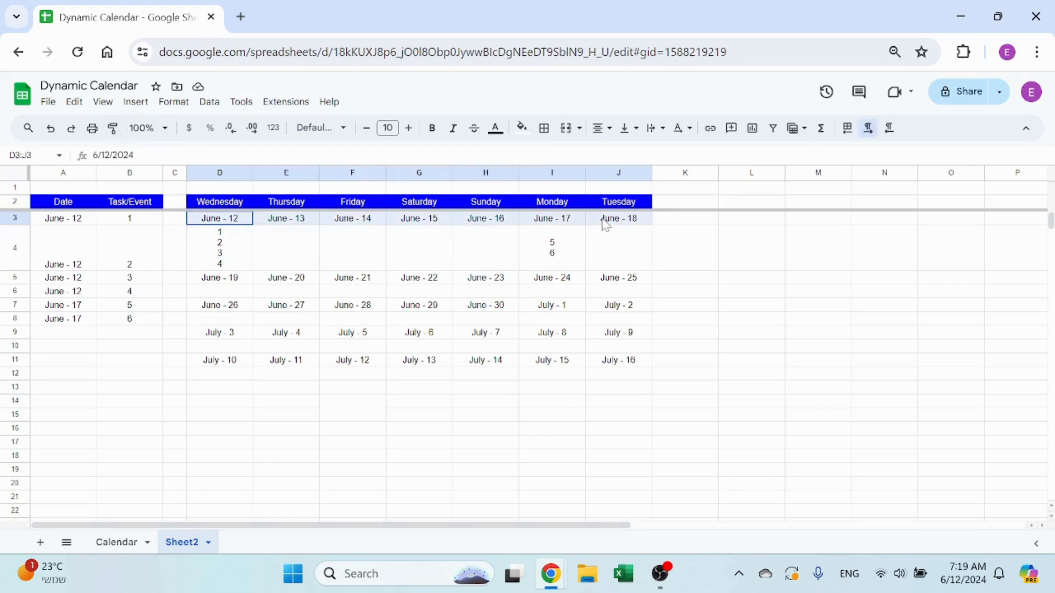
{"action": "left_click", "coordinate": [285, 278]}
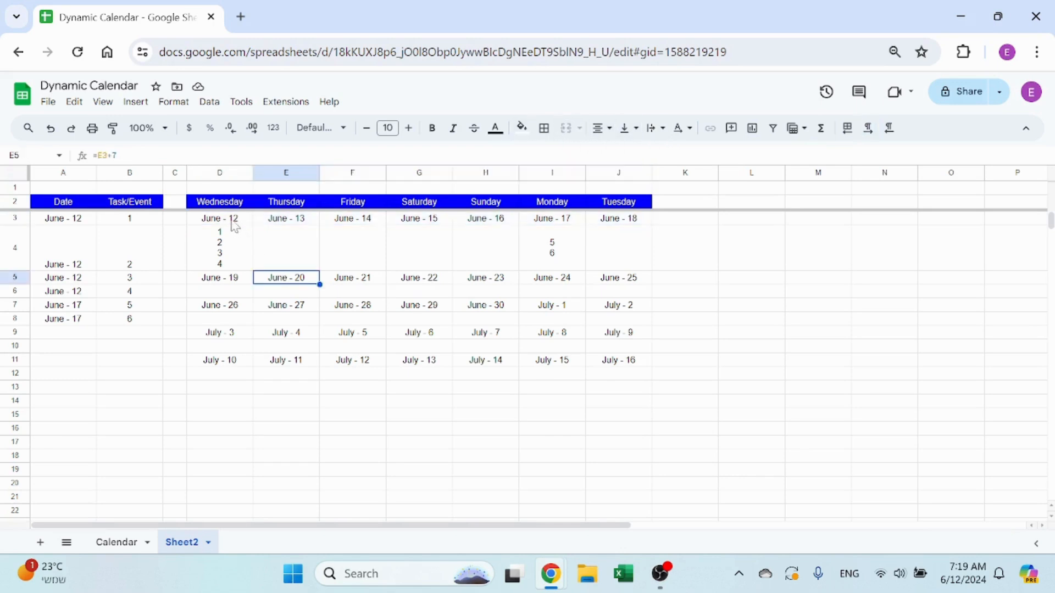
- Apply all borders to the calendar range D3:J12
{"action": "left_click_drag", "start_coordinate": [235, 226], "coordinate": [600, 380]}
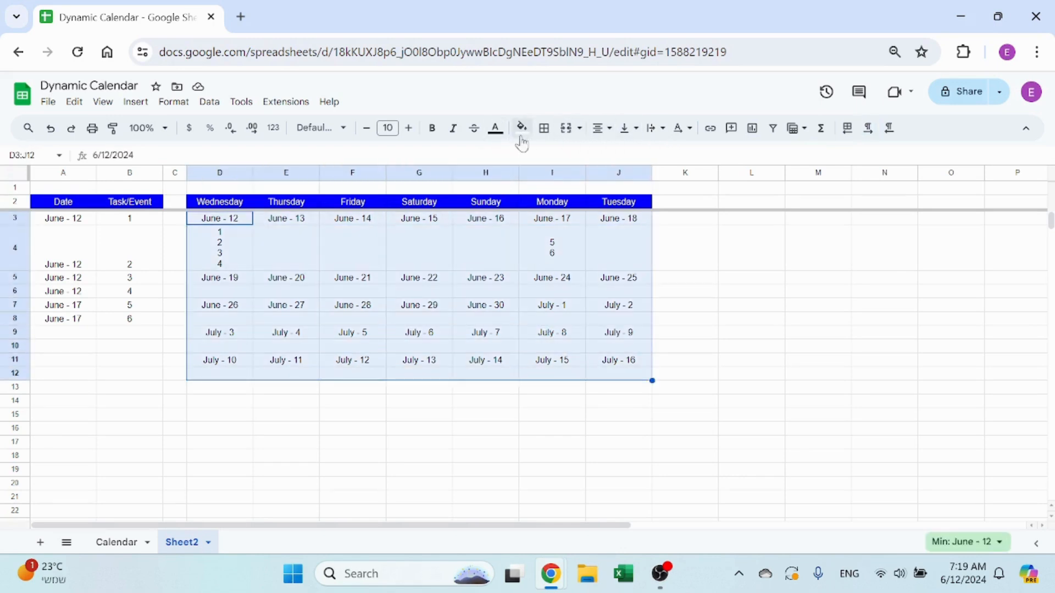
{"action": "left_click", "coordinate": [544, 127]}
{"action": "left_click", "coordinate": [548, 155]}
{"action": "left_click", "coordinate": [375, 307]}
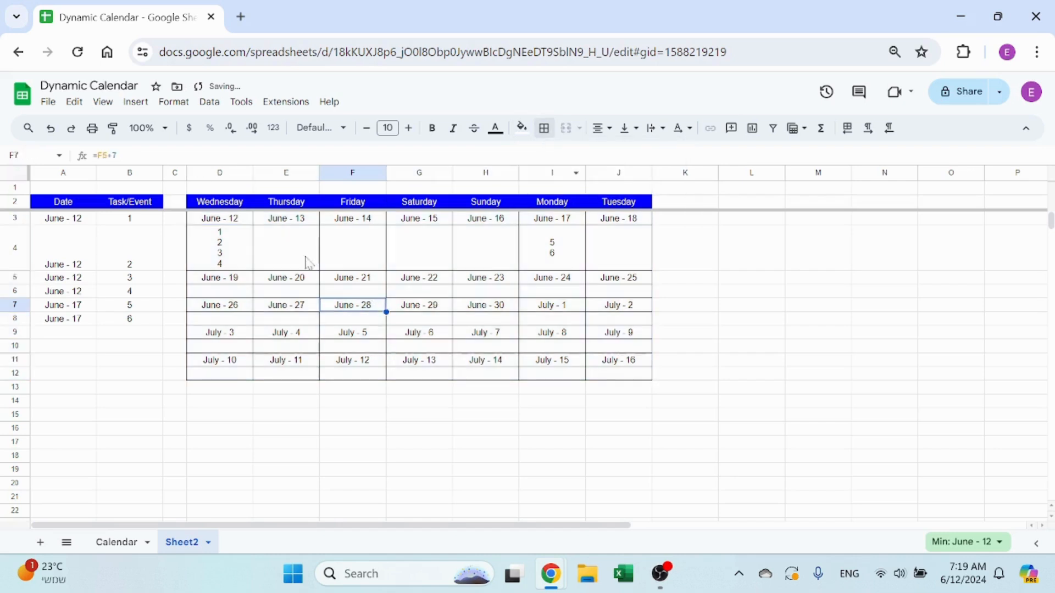
- Fill the first week's date row D3:J3 with light blue
{"action": "left_click_drag", "start_coordinate": [235, 220], "coordinate": [618, 225]}
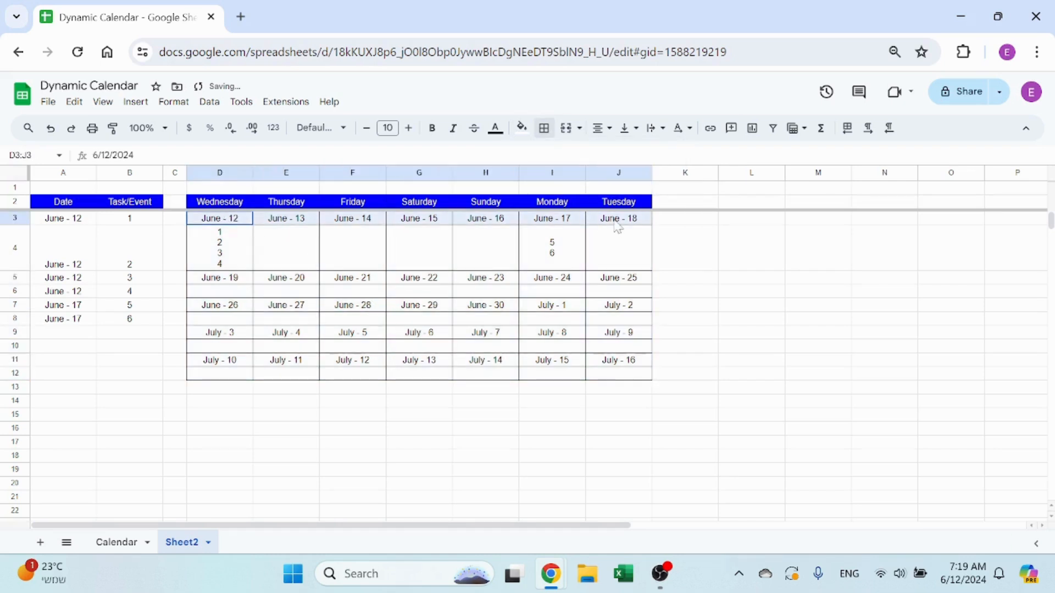
{"action": "left_click", "coordinate": [522, 131]}
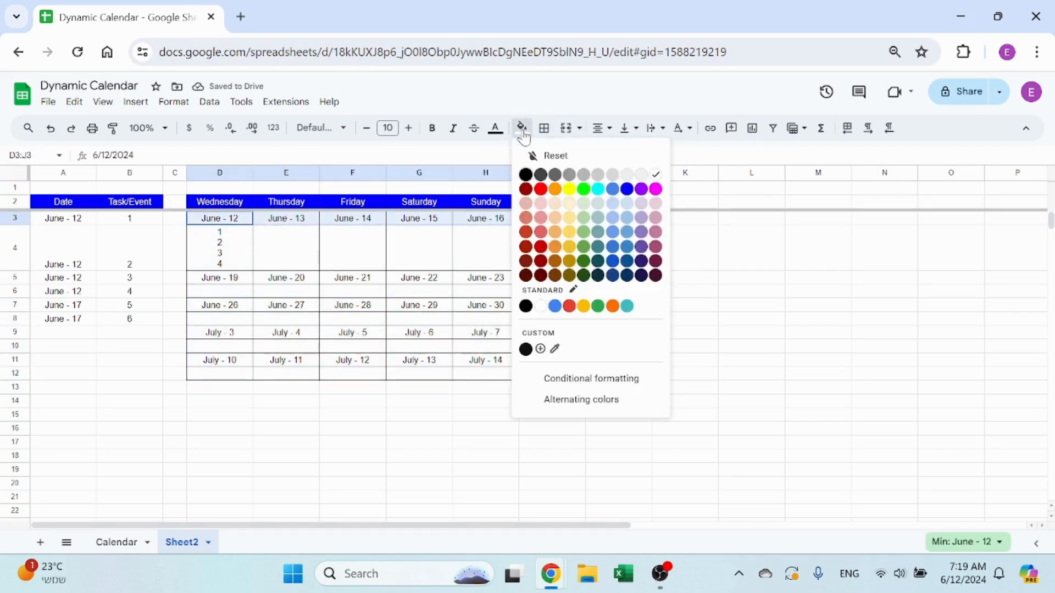
{"action": "left_click", "coordinate": [632, 206]}
{"action": "left_click", "coordinate": [384, 336]}
- Copy the formatting of D3:J3 onto the other weeks' date rows D5:J5, D7:J7, D9:J9 and D11:J11
{"action": "left_click_drag", "start_coordinate": [233, 223], "coordinate": [625, 225]}
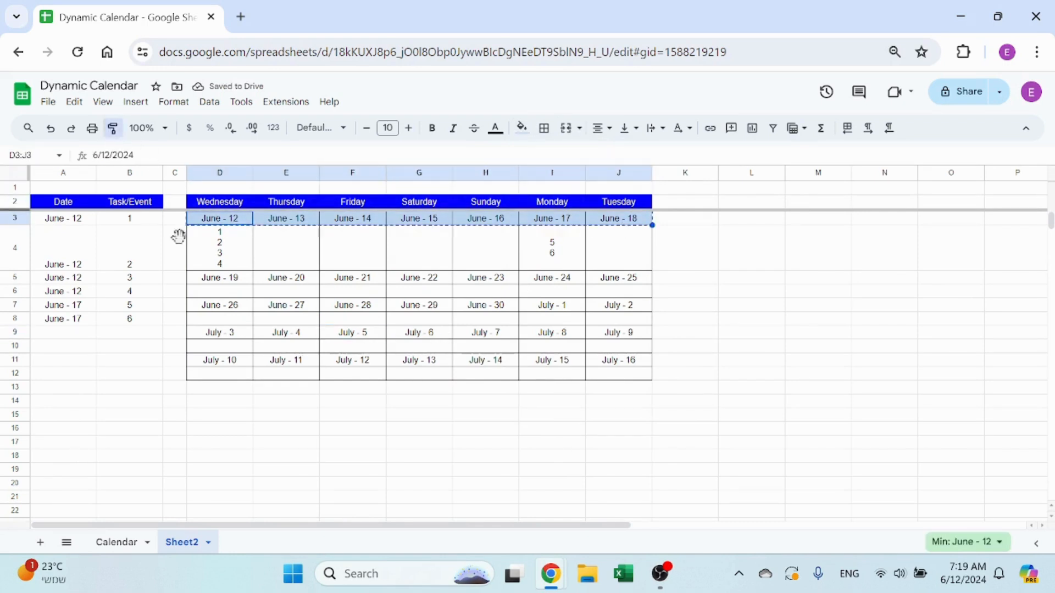
{"action": "left_click", "coordinate": [245, 284]}
{"action": "key", "text": "ctrl+v"}
{"action": "left_click", "coordinate": [113, 127]}
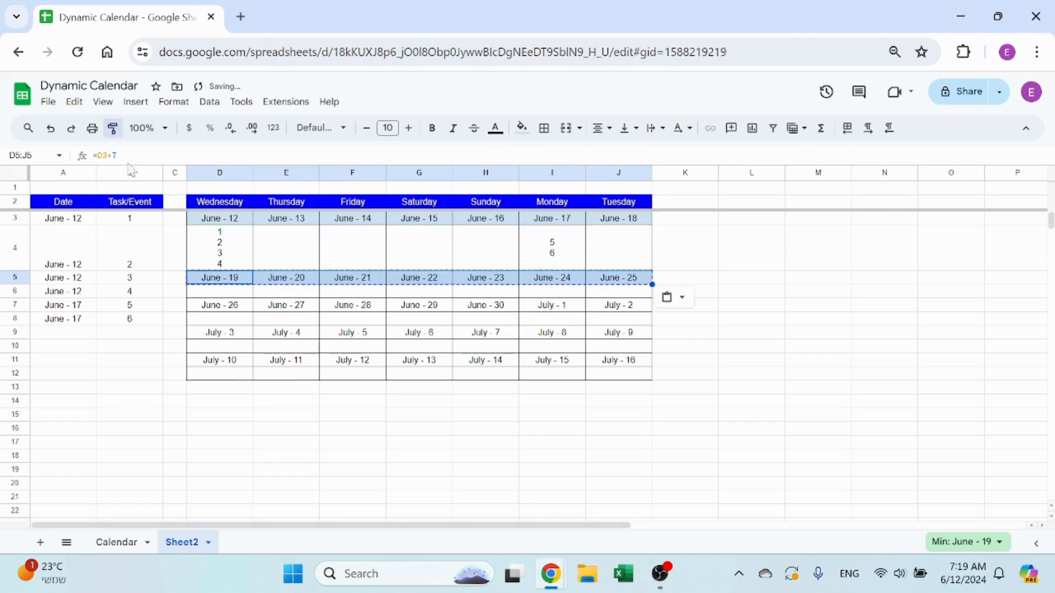
{"action": "left_click", "coordinate": [219, 307]}
{"action": "left_click", "coordinate": [113, 127]}
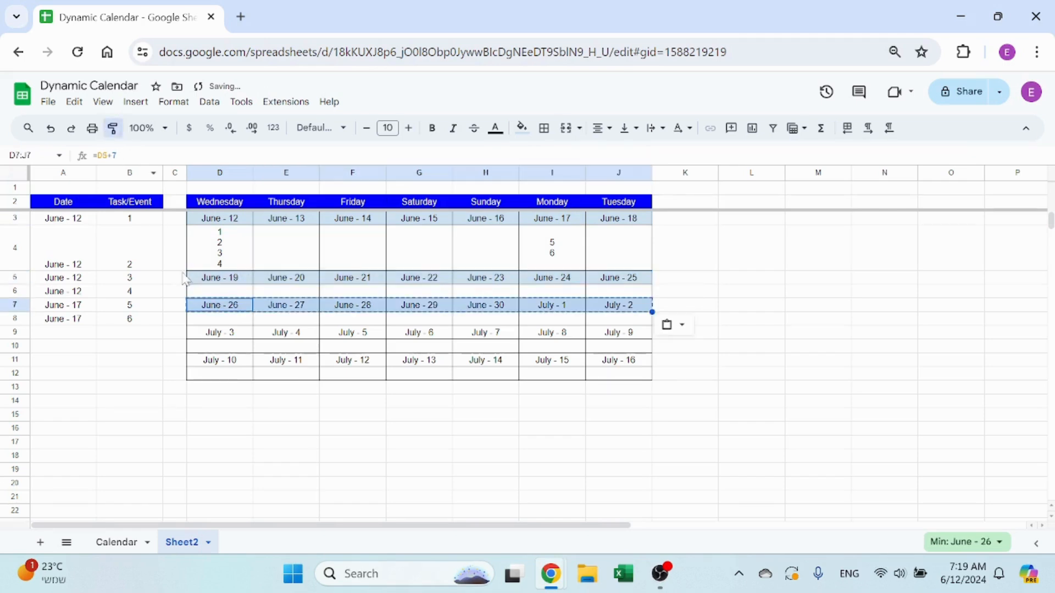
{"action": "left_click", "coordinate": [214, 332]}
{"action": "left_click", "coordinate": [113, 128]}
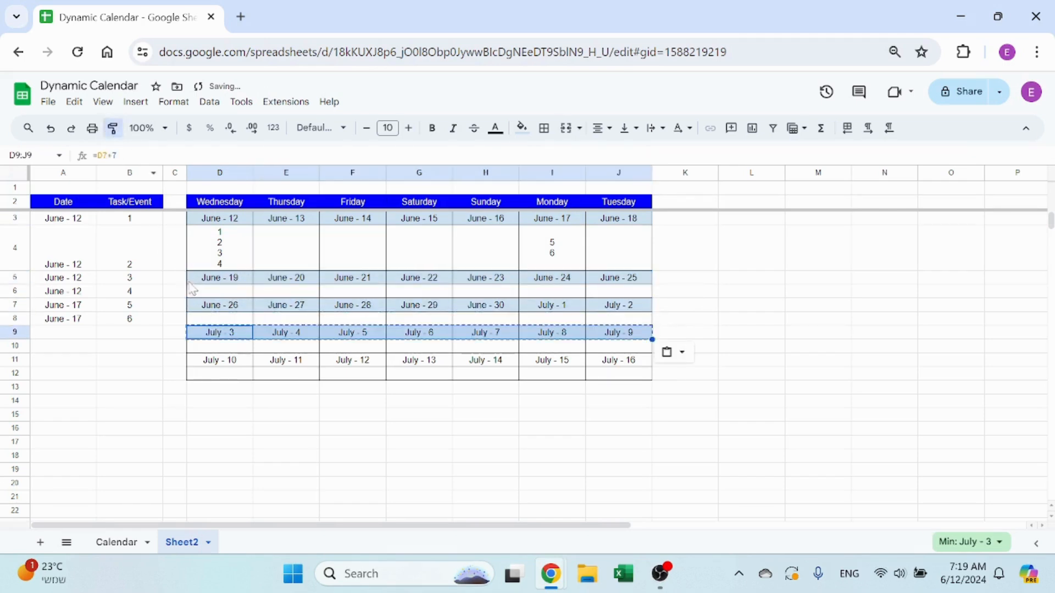
{"action": "left_click", "coordinate": [209, 360]}
{"action": "left_click", "coordinate": [82, 363]}
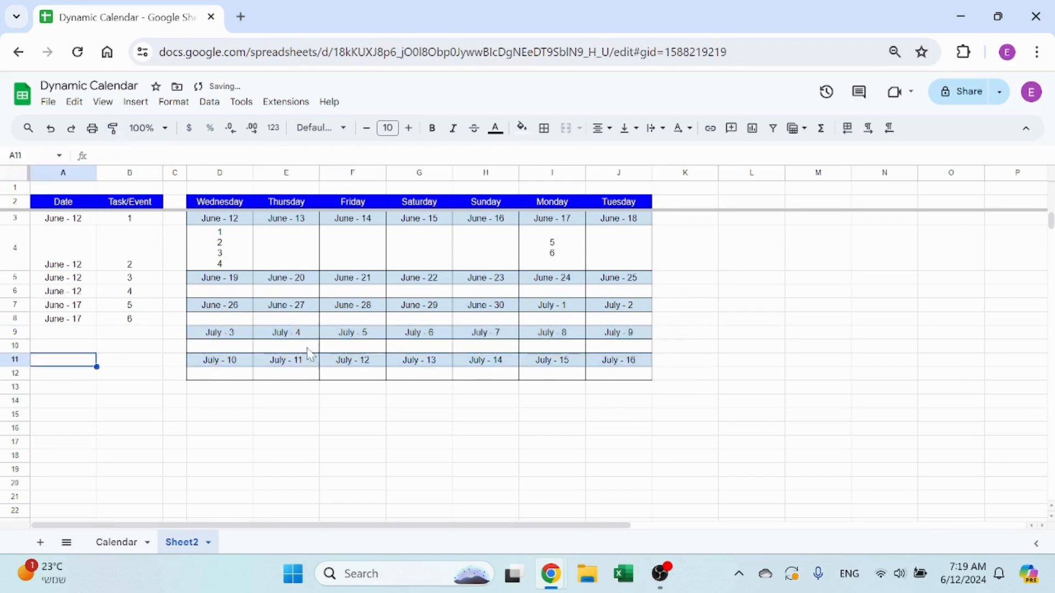
- Widen the calendar columns D through J equally to give the task and event entries more room
{"action": "scroll", "coordinate": [723, 355], "scroll_direction": "down", "scroll_amount": 2}
{"action": "scroll", "coordinate": [474, 386], "scroll_direction": "up", "scroll_amount": 3}
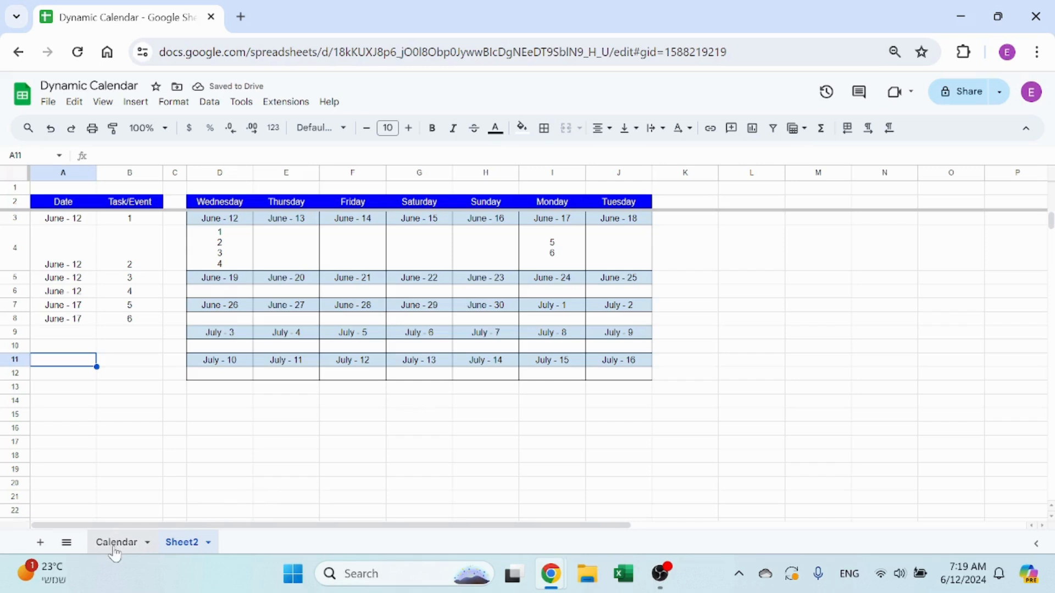
{"action": "left_click_drag", "start_coordinate": [230, 175], "coordinate": [747, 170]}
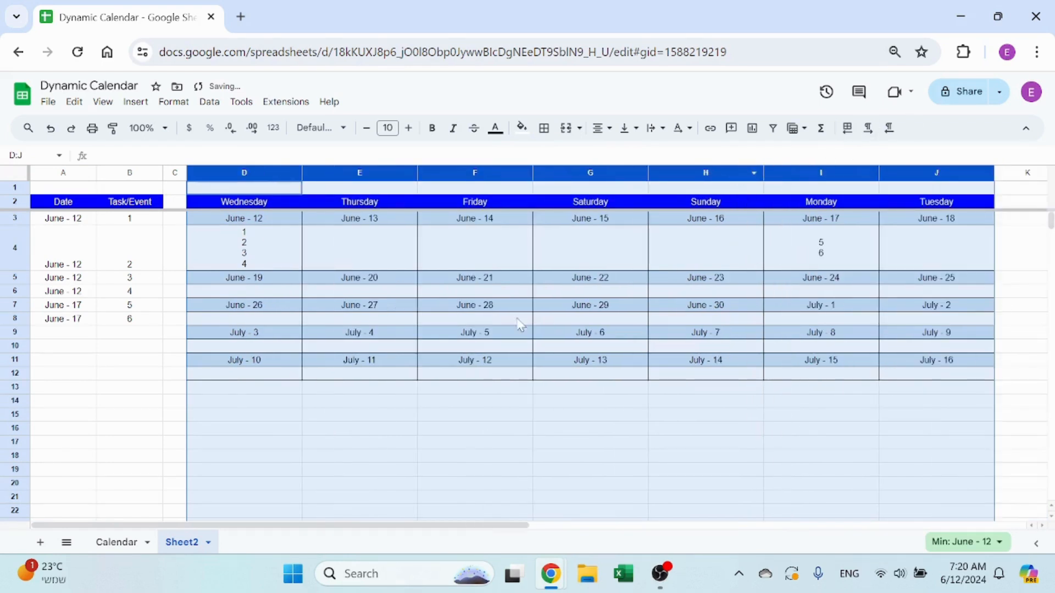
{"action": "left_click", "coordinate": [61, 388]}
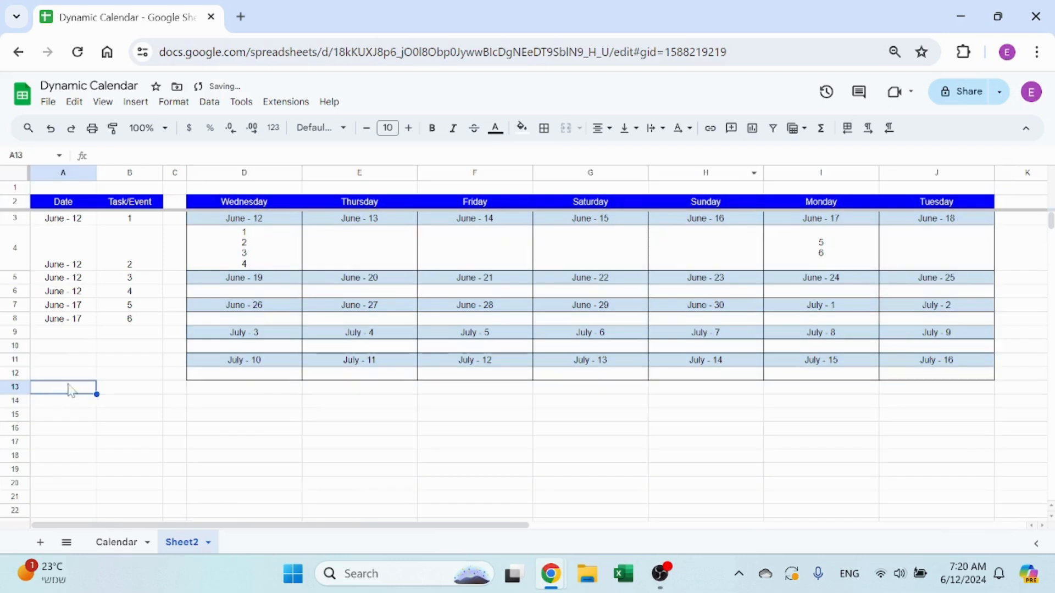
- Copy the task names B4:B11 from the Calendar sheet into the Task/Event column of Sheet2, starting at B3
{"action": "left_click", "coordinate": [116, 543]}
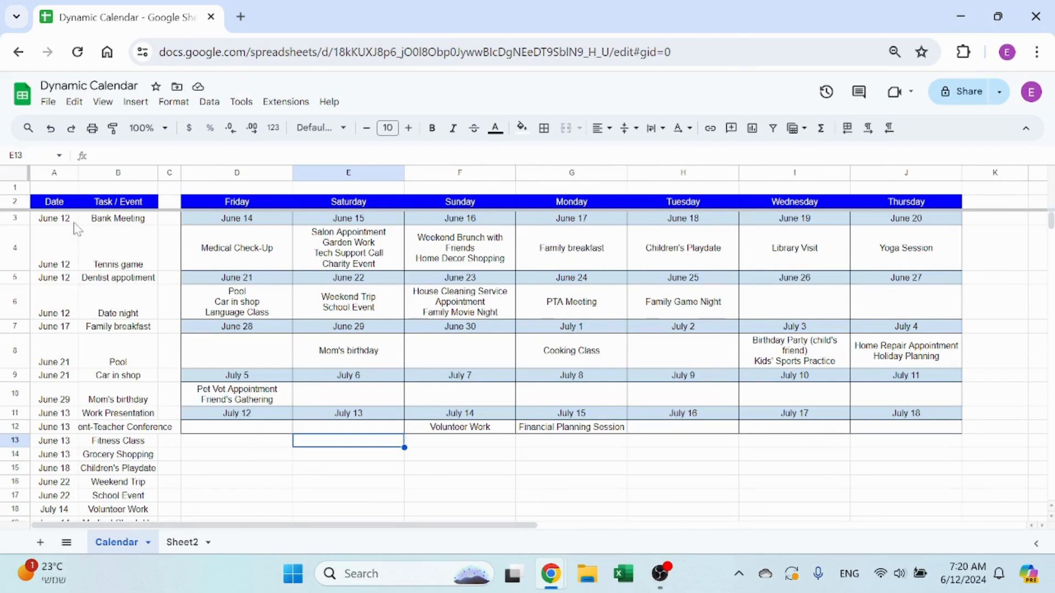
{"action": "left_click_drag", "start_coordinate": [138, 226], "coordinate": [119, 413]}
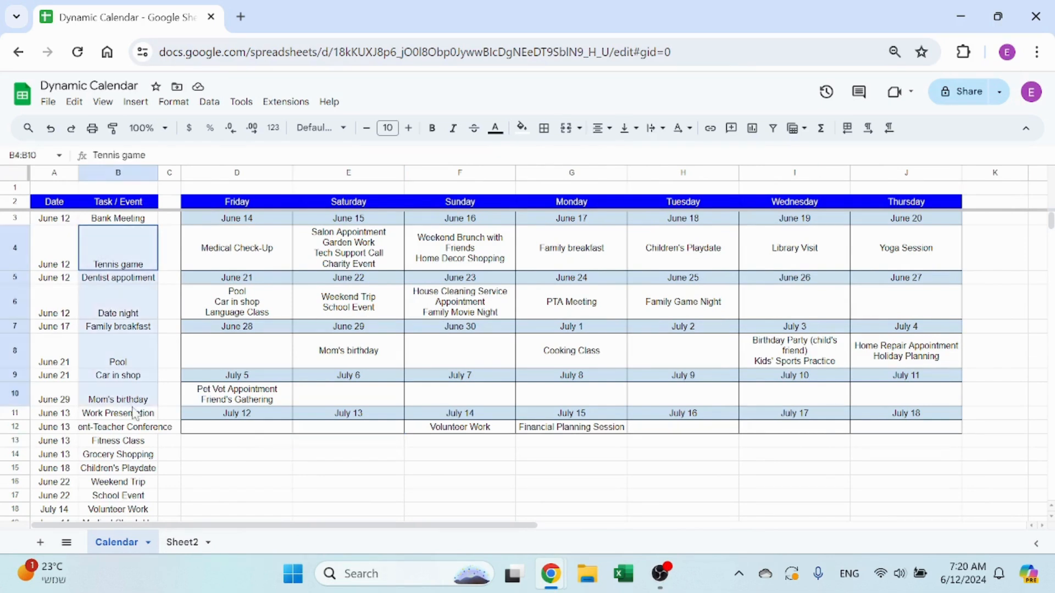
{"action": "left_click", "coordinate": [187, 542]}
{"action": "left_click", "coordinate": [141, 223]}
{"action": "key", "text": "ctrl+v"}
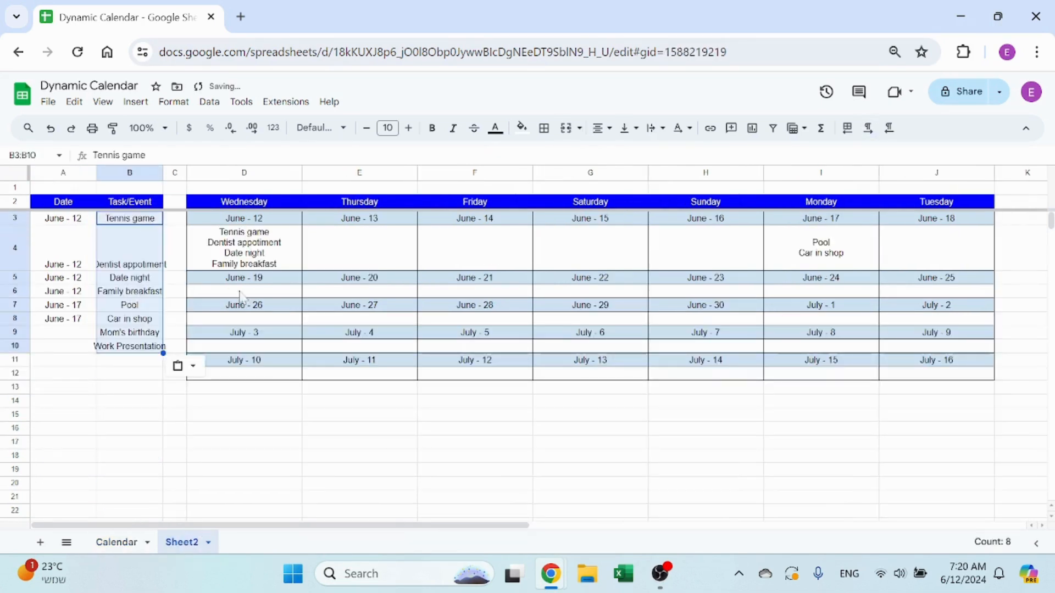
- Copy the dates in A3:A8 and paste them below the list into A9:A14
{"action": "left_click_drag", "start_coordinate": [83, 220], "coordinate": [79, 321]}
{"action": "key", "text": "ctrl+c"}
{"action": "left_click", "coordinate": [82, 333]}
{"action": "key", "text": "ctrl+v"}
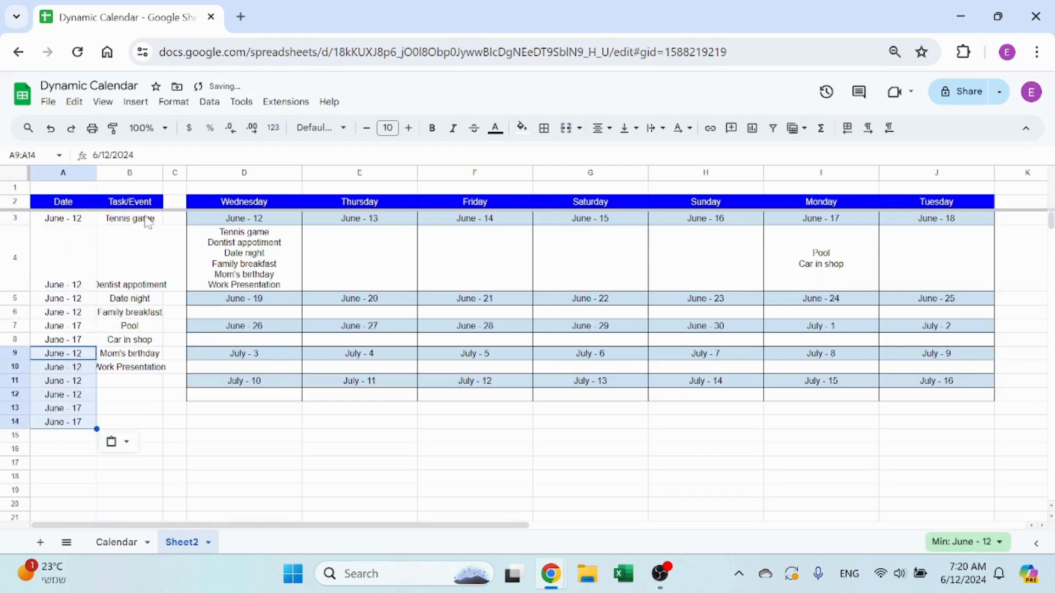
- Copy the task names in B3:B10 and paste them starting at B4 and again starting at B12
{"action": "left_click_drag", "start_coordinate": [147, 220], "coordinate": [144, 367]}
{"action": "key", "text": "ctrl+c"}
{"action": "left_click", "coordinate": [146, 319]}
{"action": "left_click", "coordinate": [144, 289]}
{"action": "key", "text": "ctrl+v"}
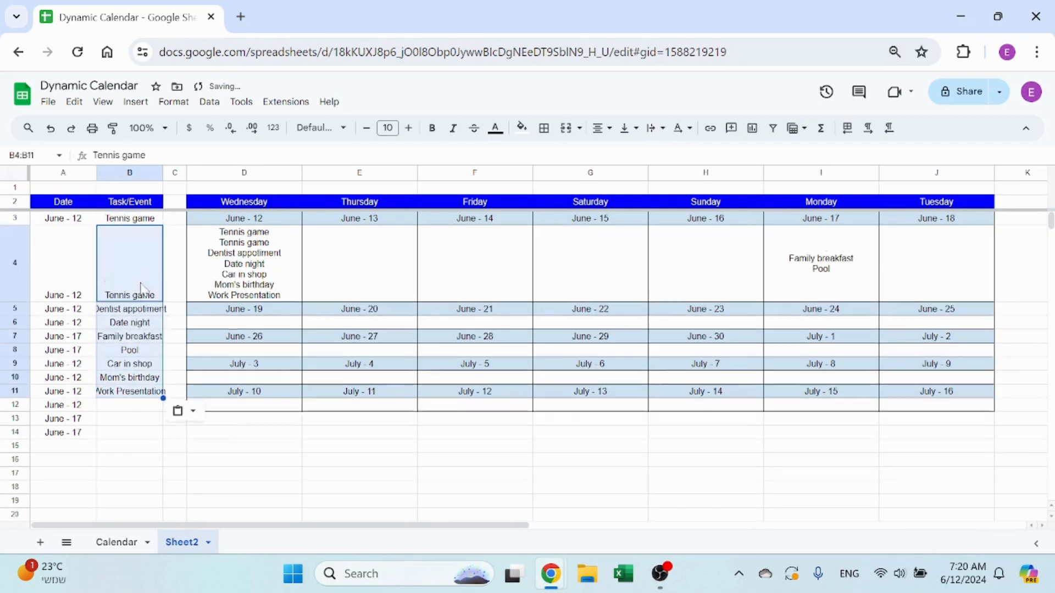
{"action": "left_click", "coordinate": [125, 407]}
{"action": "key", "text": "ctrl+v"}
{"action": "left_click", "coordinate": [125, 448]}
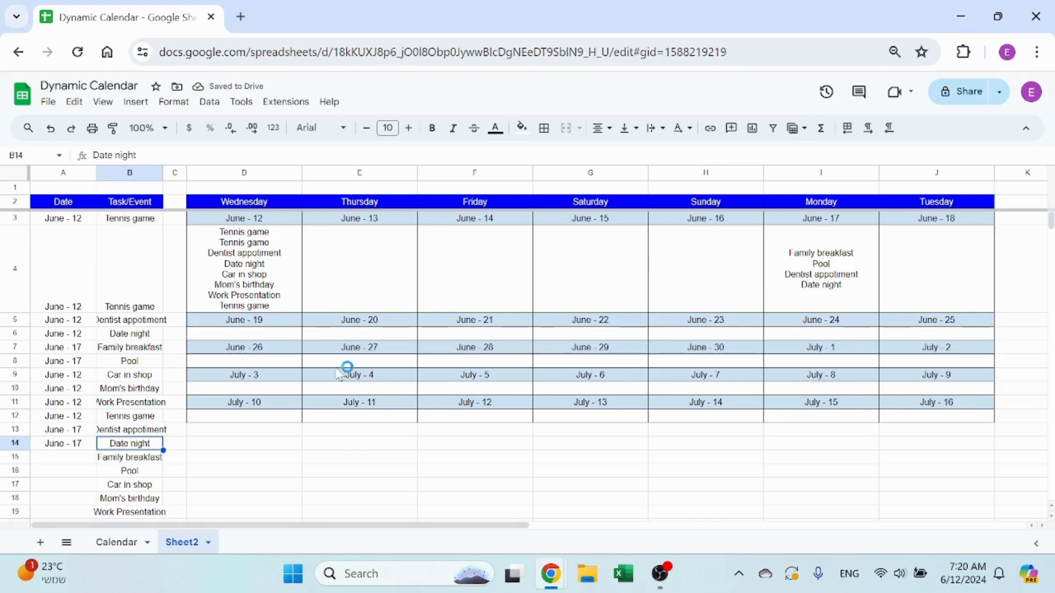
- Return to the finished Calendar sheet
{"action": "left_click", "coordinate": [117, 545]}
{"action": "left_click", "coordinate": [323, 482]}
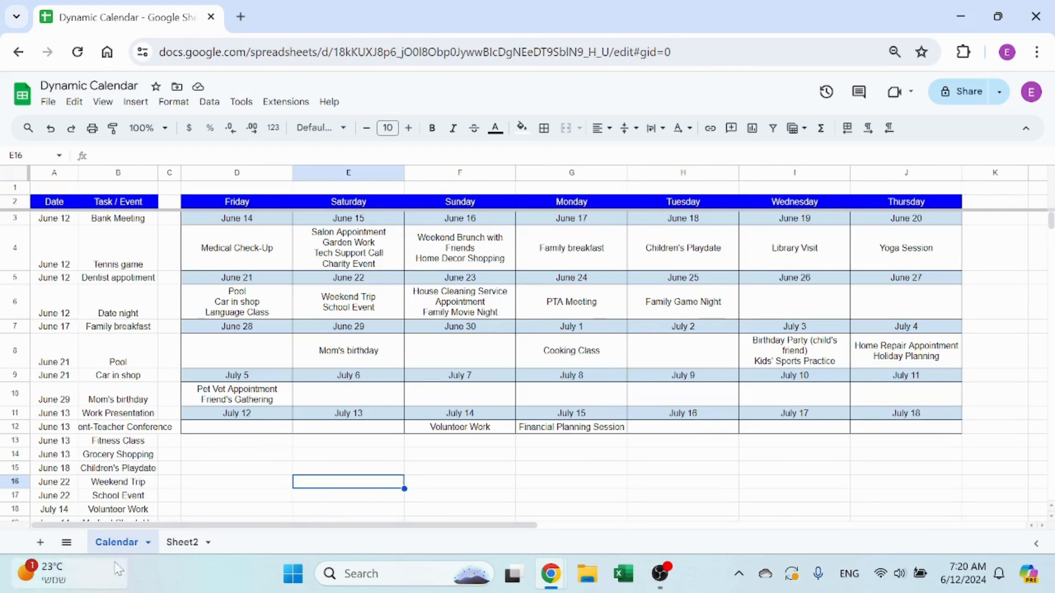
{"action": "left_click", "coordinate": [52, 573]}
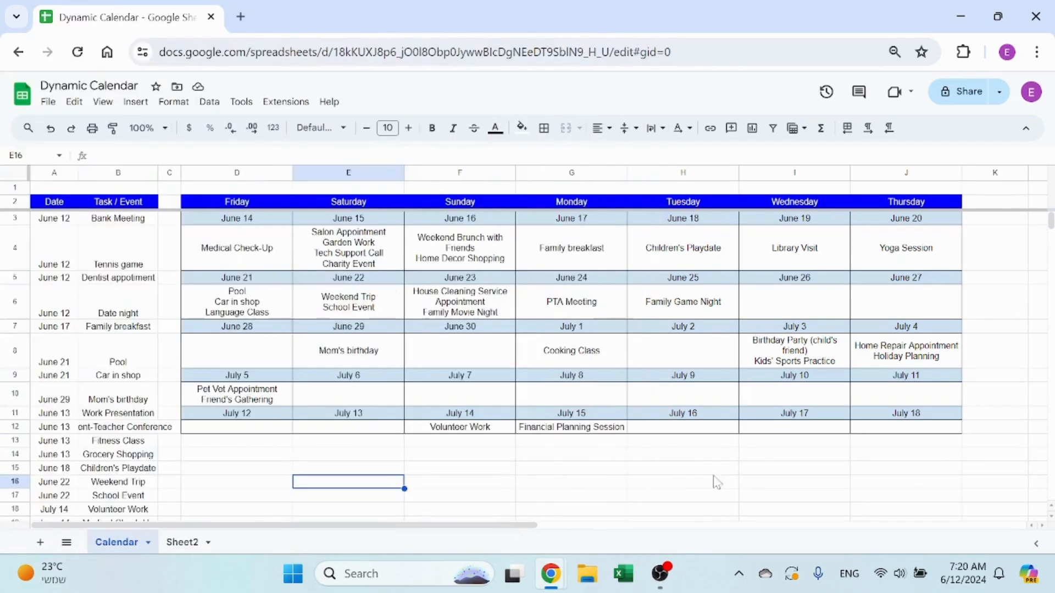
{"action": "left_click", "coordinate": [712, 477]}
{"action": "left_click", "coordinate": [381, 471]}
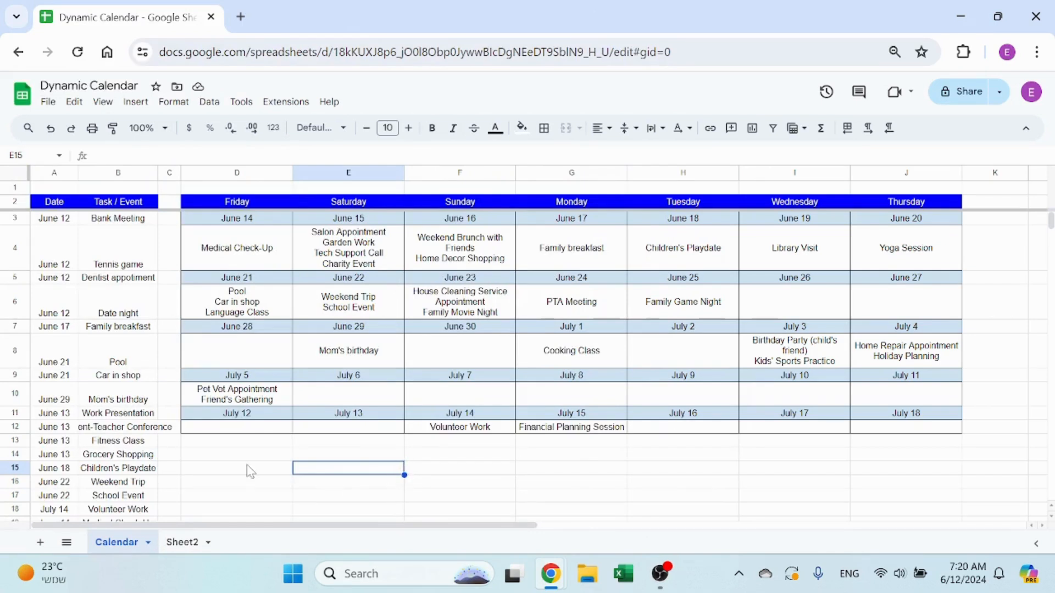
- Set the calendar's start date in D3 to July 15, 2024
{"action": "double_click", "coordinate": [244, 218]}
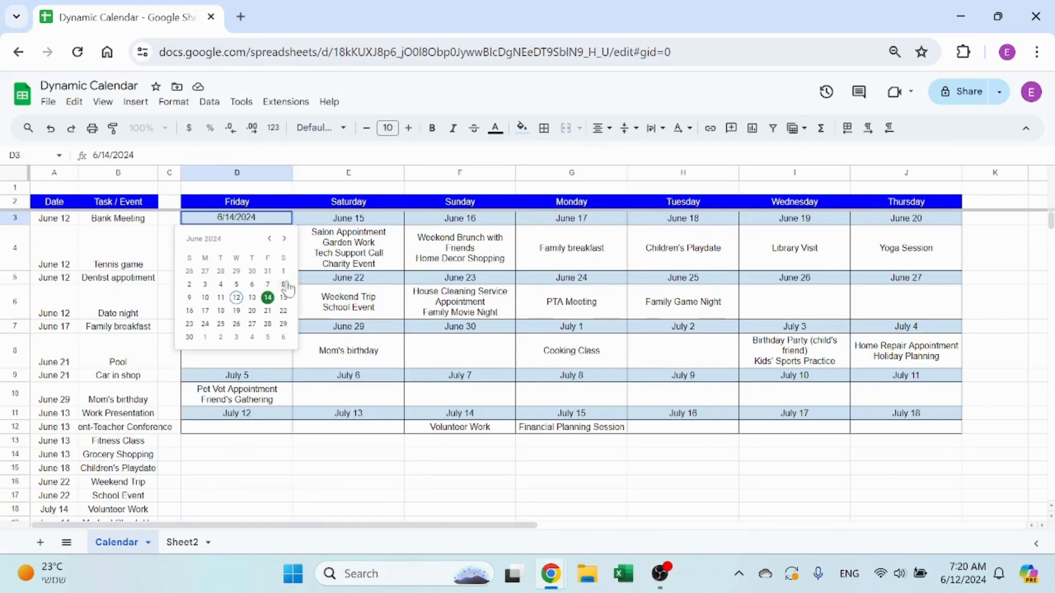
{"action": "left_click", "coordinate": [284, 238]}
{"action": "left_click", "coordinate": [205, 297]}
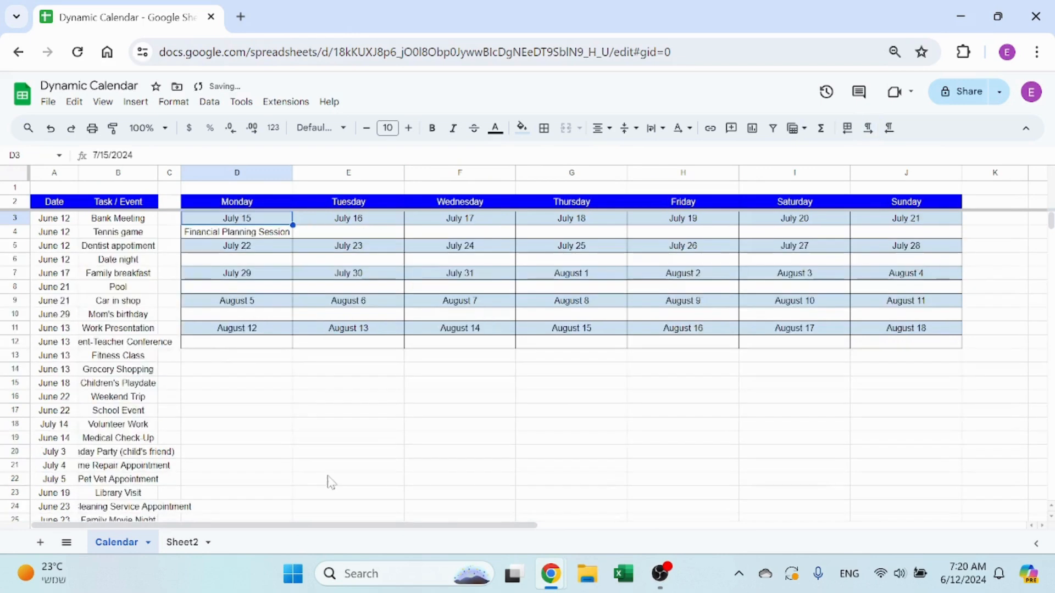
- Set the calendar's start date in D3 to June 13, 2024
{"action": "double_click", "coordinate": [270, 219]}
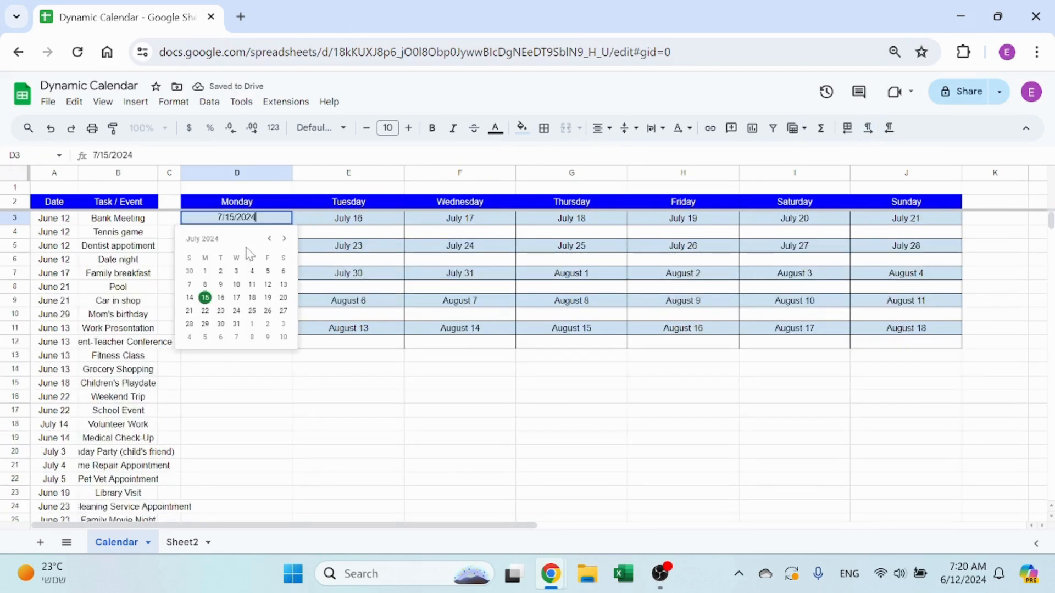
{"action": "left_click", "coordinate": [269, 239]}
{"action": "left_click", "coordinate": [252, 297]}
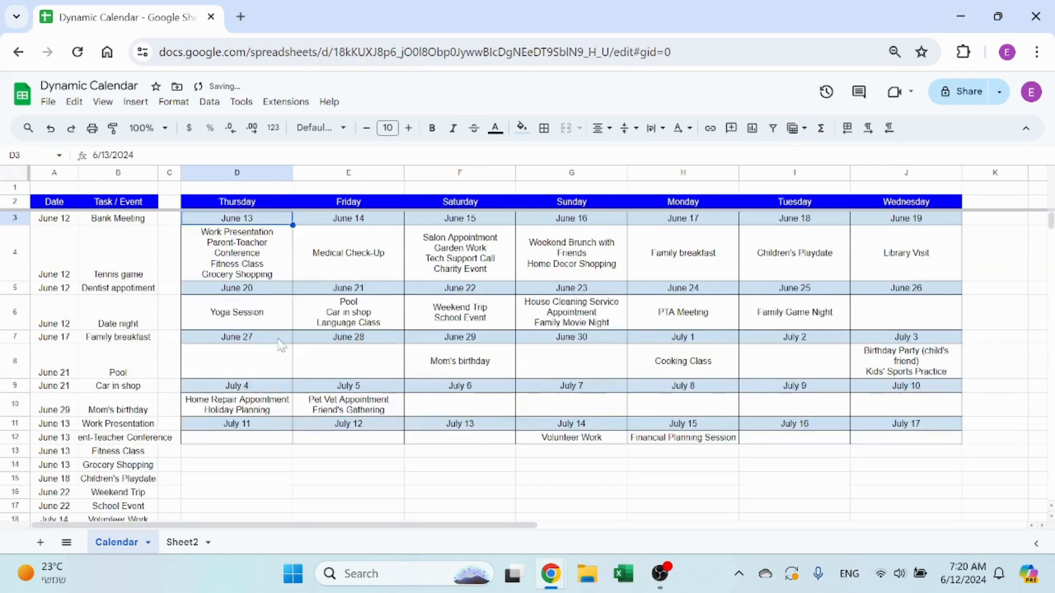
{"action": "left_click", "coordinate": [396, 467]}
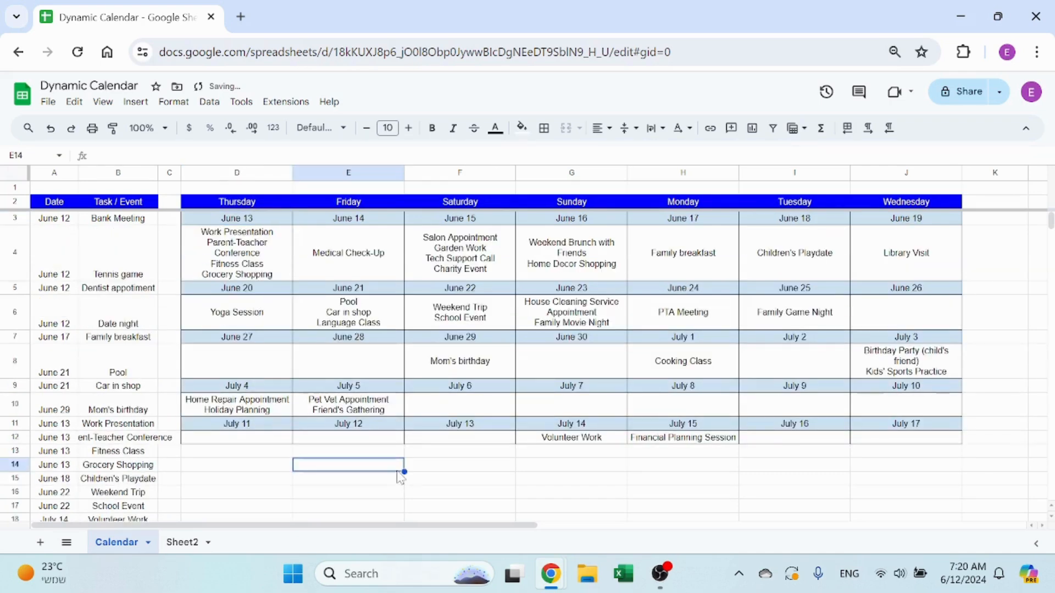